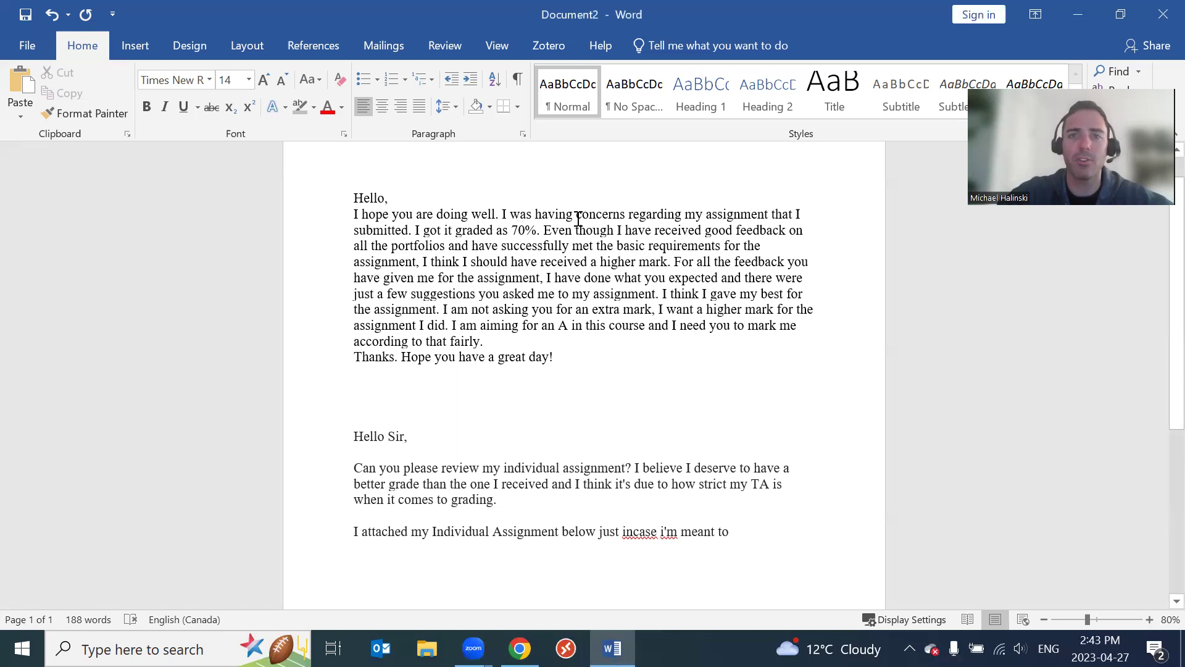
- Review the first draft's opening, highlighting 'was having concerns', the 70% grade and 'received good feedback'
{"action": "left_click_drag", "start_coordinate": [511, 214], "coordinate": [628, 216]}
{"action": "left_click", "coordinate": [595, 426]}
{"action": "left_click_drag", "start_coordinate": [511, 215], "coordinate": [576, 216]}
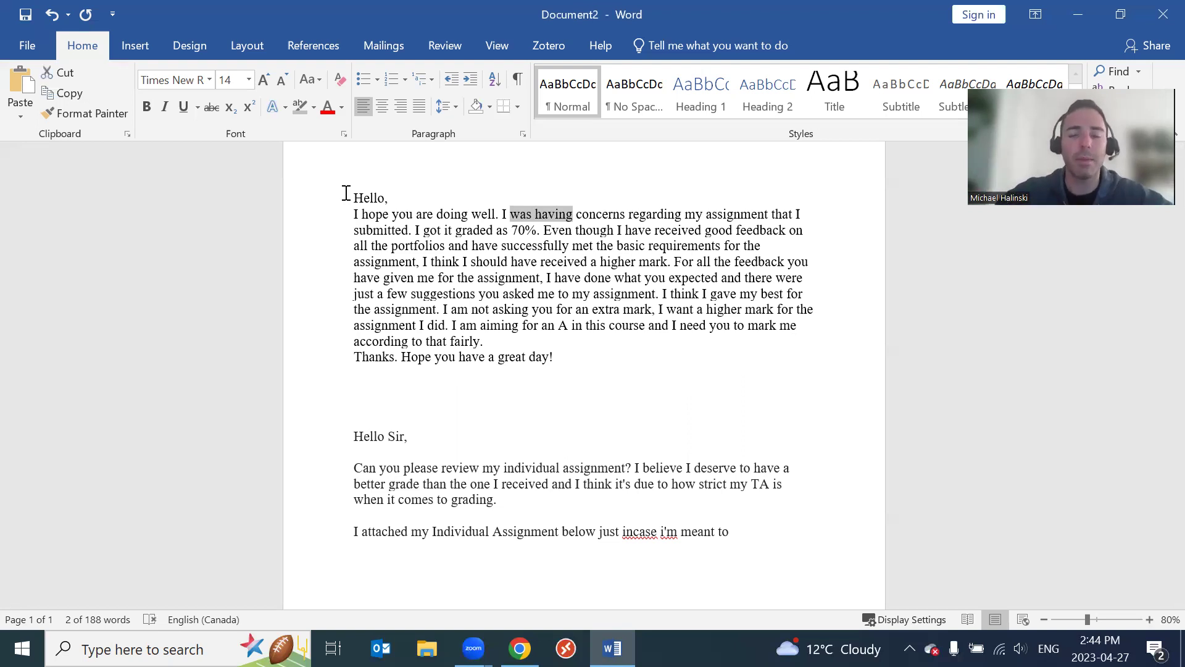
{"action": "left_click_drag", "start_coordinate": [502, 214], "coordinate": [576, 214]}
{"action": "left_click", "coordinate": [545, 309]}
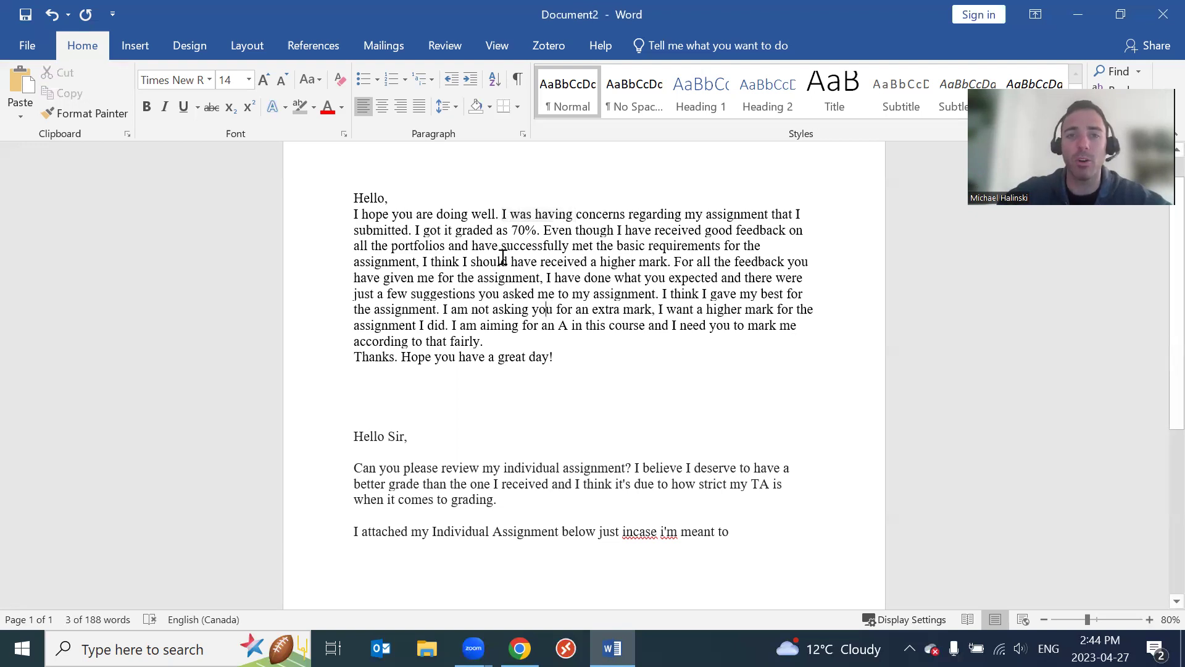
{"action": "left_click_drag", "start_coordinate": [511, 214], "coordinate": [625, 214]}
{"action": "left_click", "coordinate": [608, 245]}
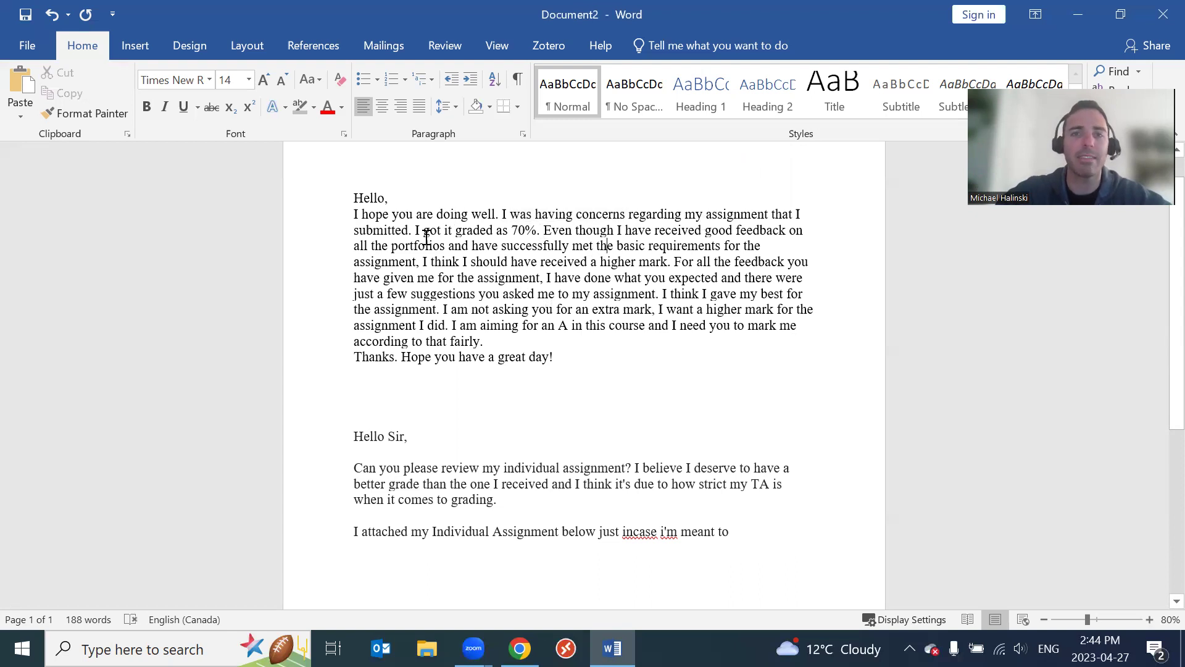
{"action": "left_click_drag", "start_coordinate": [415, 230], "coordinate": [526, 230]}
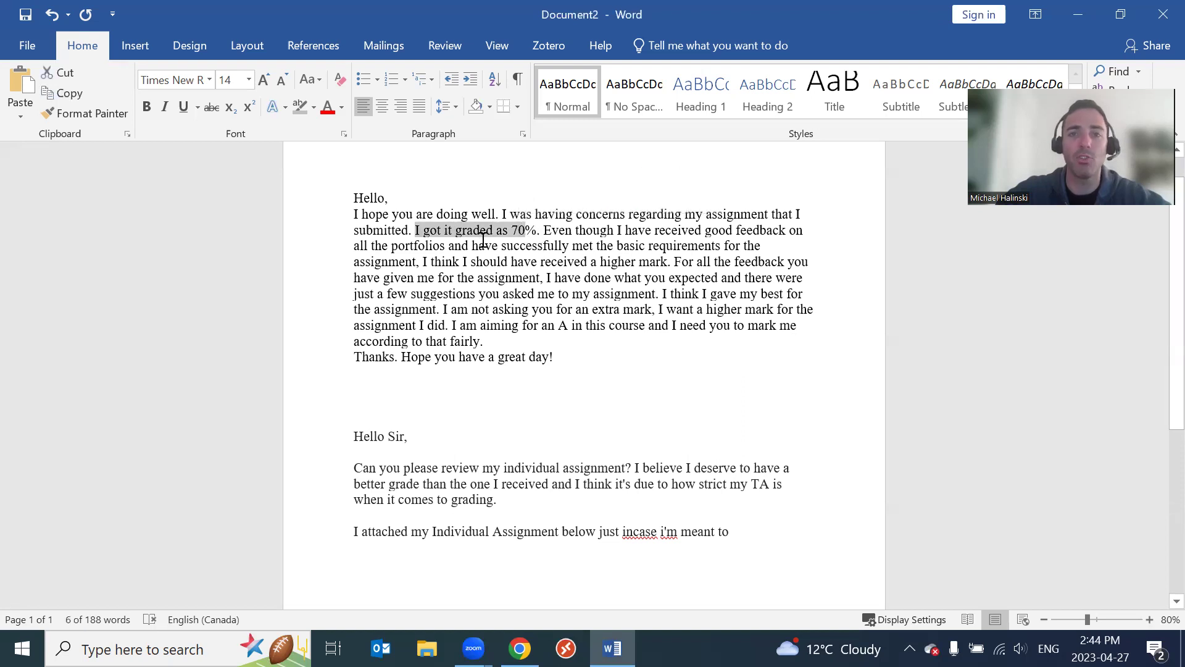
{"action": "double_click", "coordinate": [528, 229]}
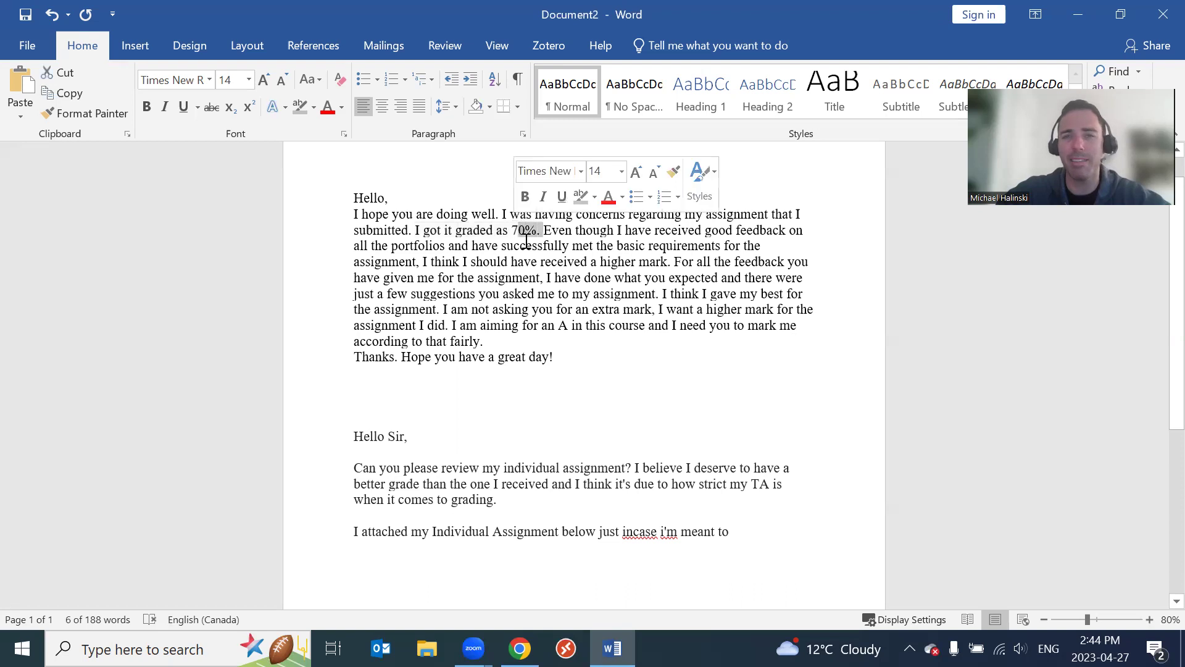
{"action": "left_click_drag", "start_coordinate": [512, 229], "coordinate": [536, 231]}
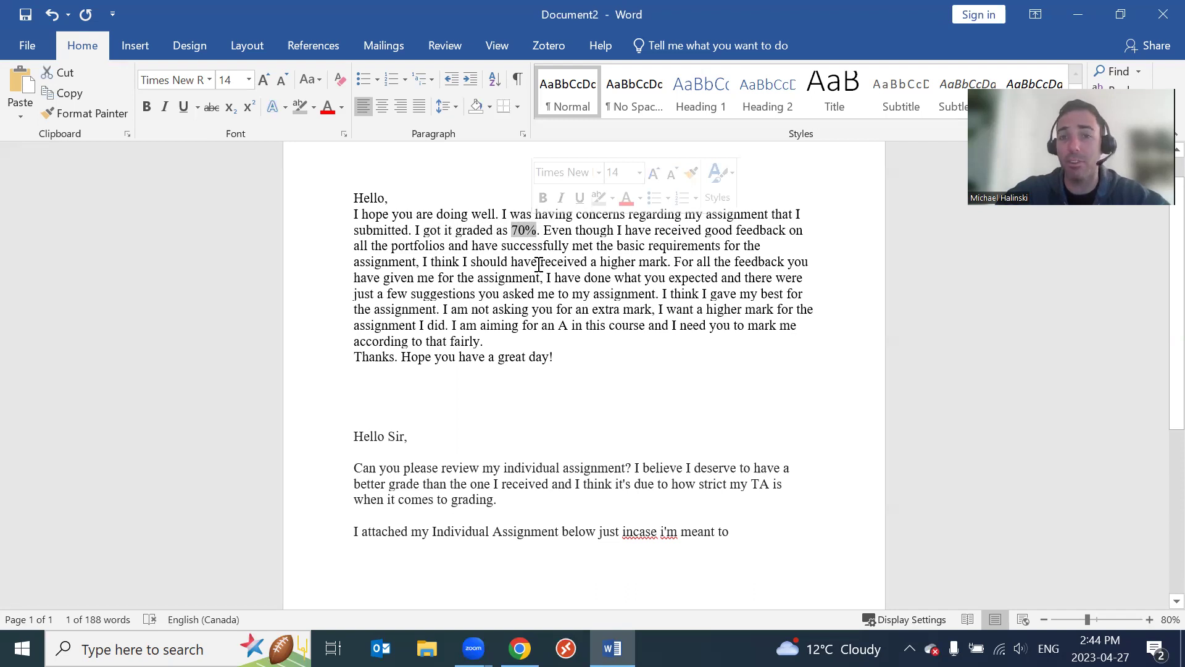
{"action": "left_click", "coordinate": [595, 215]}
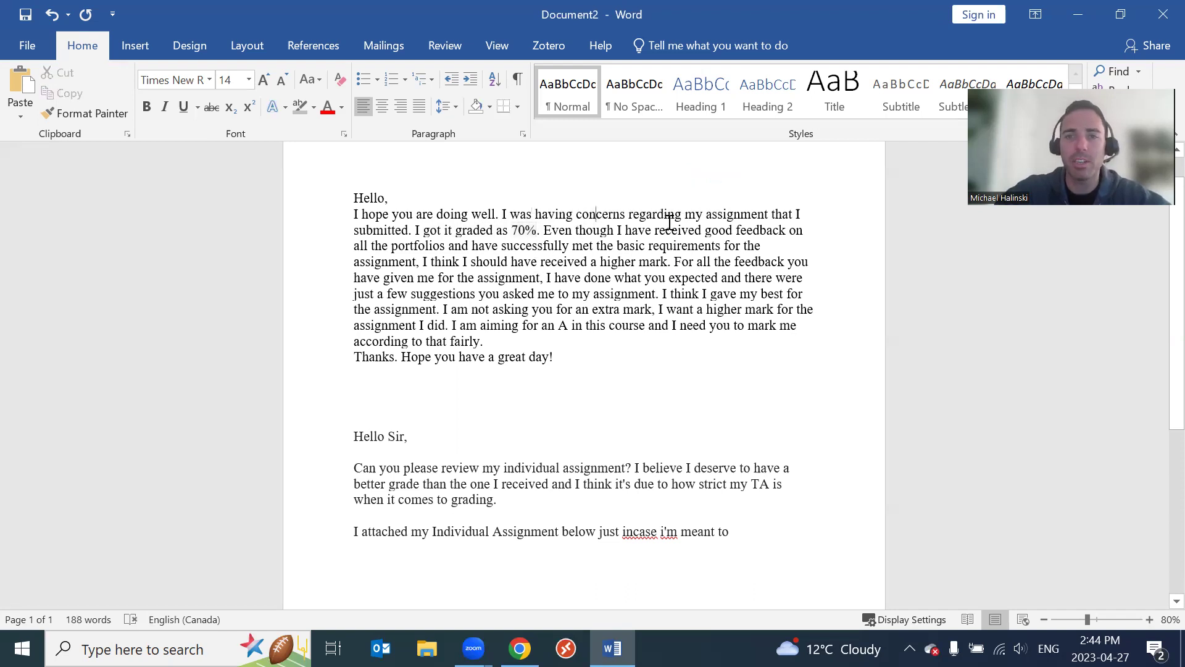
{"action": "left_click_drag", "start_coordinate": [685, 230], "coordinate": [772, 233]}
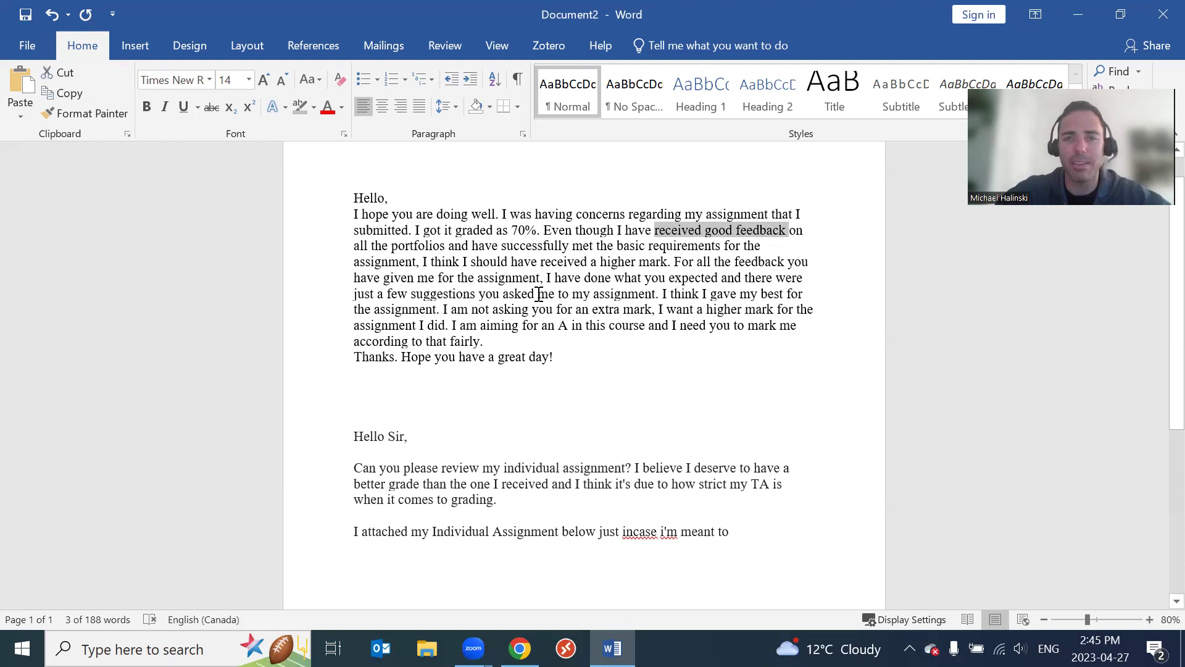
- Read the rest of the draft, highlighting the best-effort sentence, the extra-mark request and the aim for an A
{"action": "left_click_drag", "start_coordinate": [538, 294], "coordinate": [591, 294]}
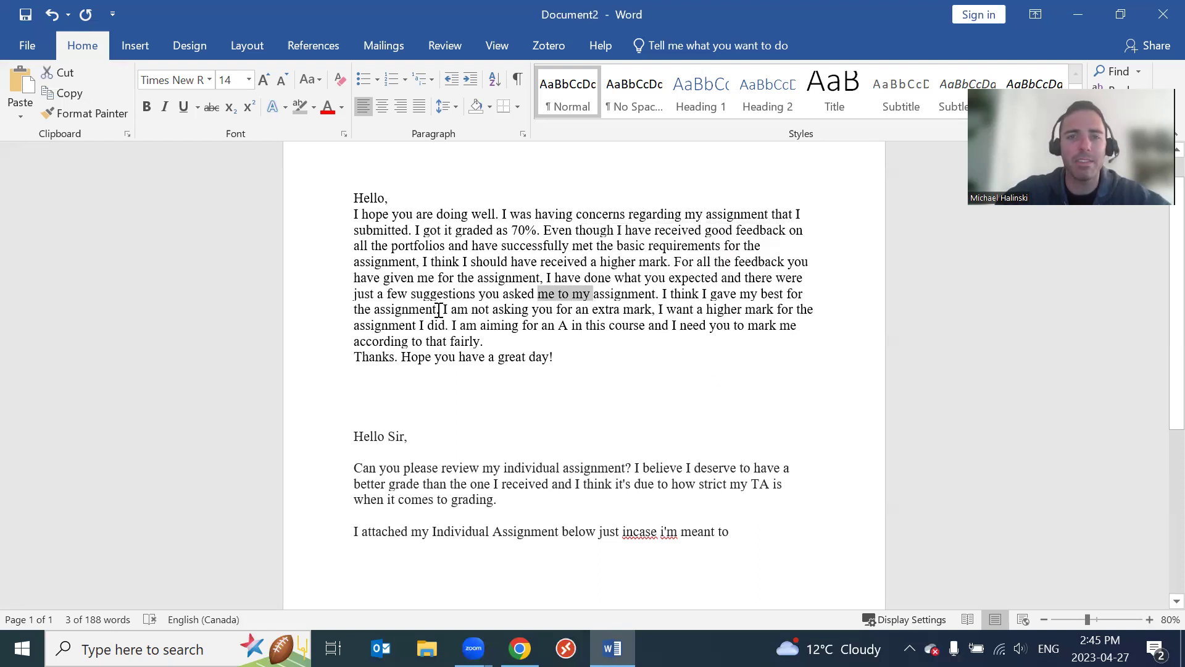
{"action": "left_click_drag", "start_coordinate": [437, 309], "coordinate": [662, 294]}
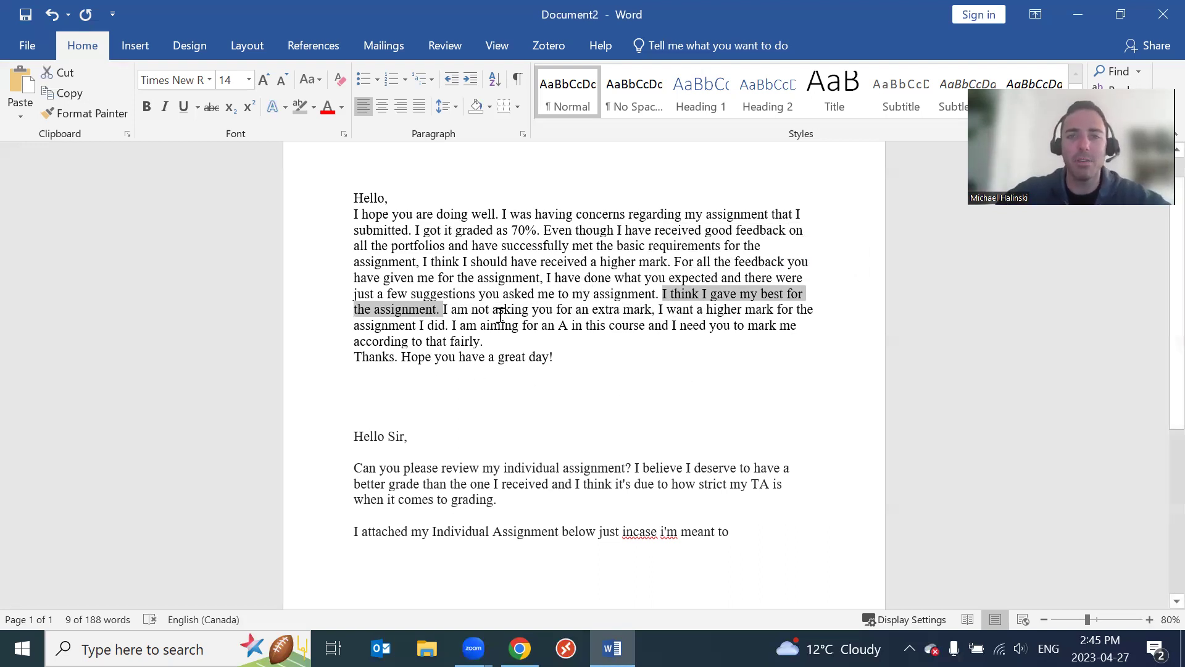
{"action": "left_click_drag", "start_coordinate": [498, 311], "coordinate": [626, 310]}
{"action": "mouse_move", "coordinate": [452, 325]}
{"action": "left_mouse_down"}
{"action": "mouse_move", "coordinate": [468, 309]}
{"action": "mouse_move", "coordinate": [443, 310]}
{"action": "left_mouse_up"}
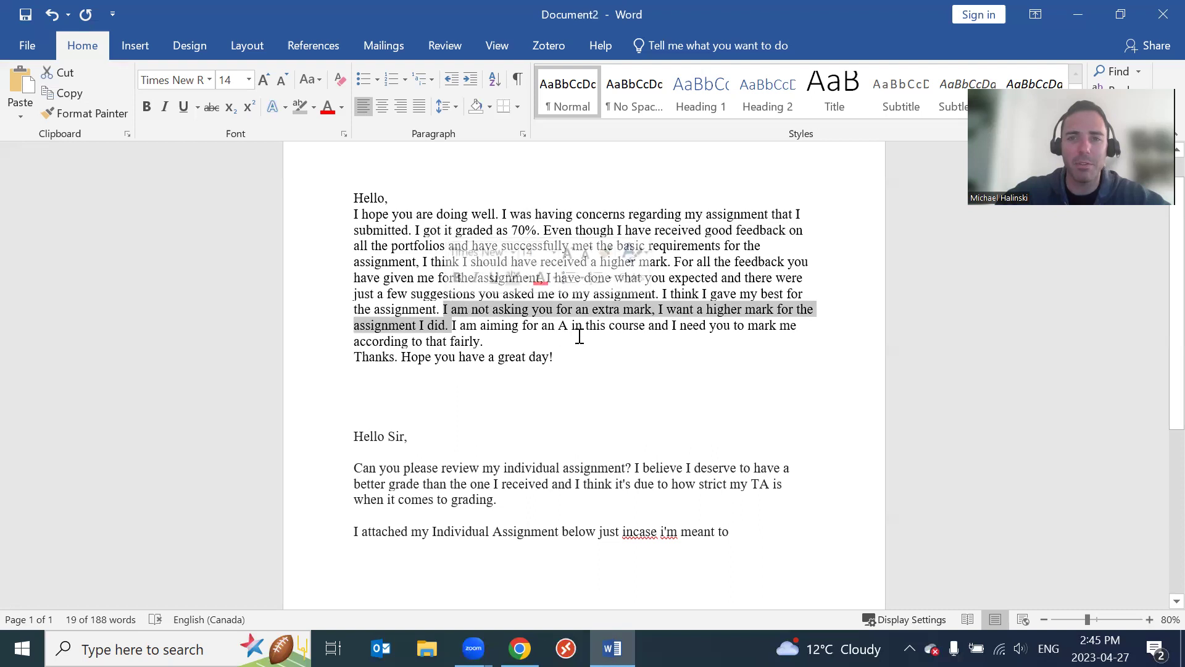
{"action": "left_click_drag", "start_coordinate": [498, 339], "coordinate": [617, 327]}
{"action": "left_click", "coordinate": [532, 326]}
{"action": "left_click_drag", "start_coordinate": [481, 325], "coordinate": [649, 326]}
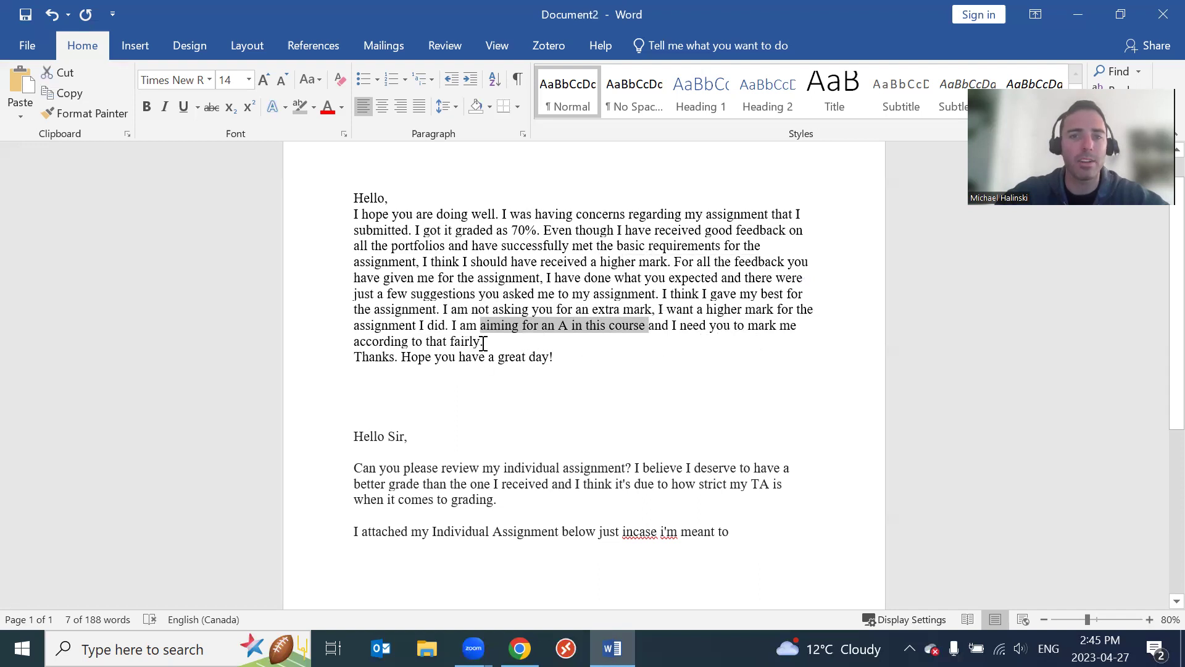
{"action": "left_click_drag", "start_coordinate": [485, 343], "coordinate": [453, 326]}
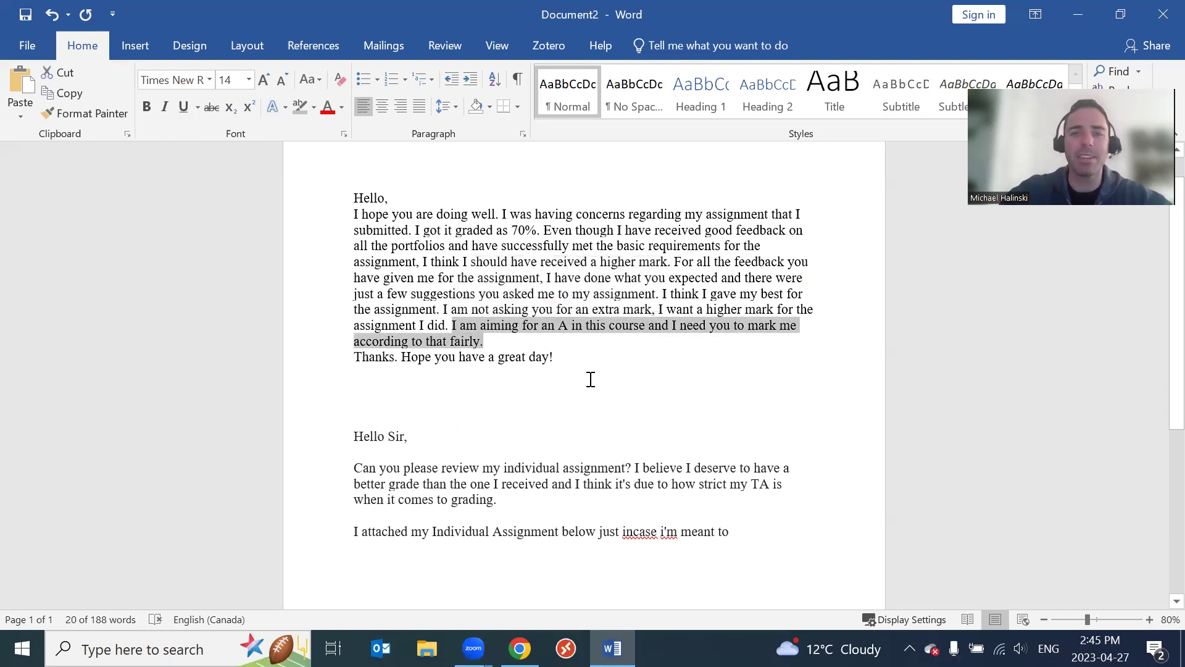
{"action": "left_click", "coordinate": [588, 378]}
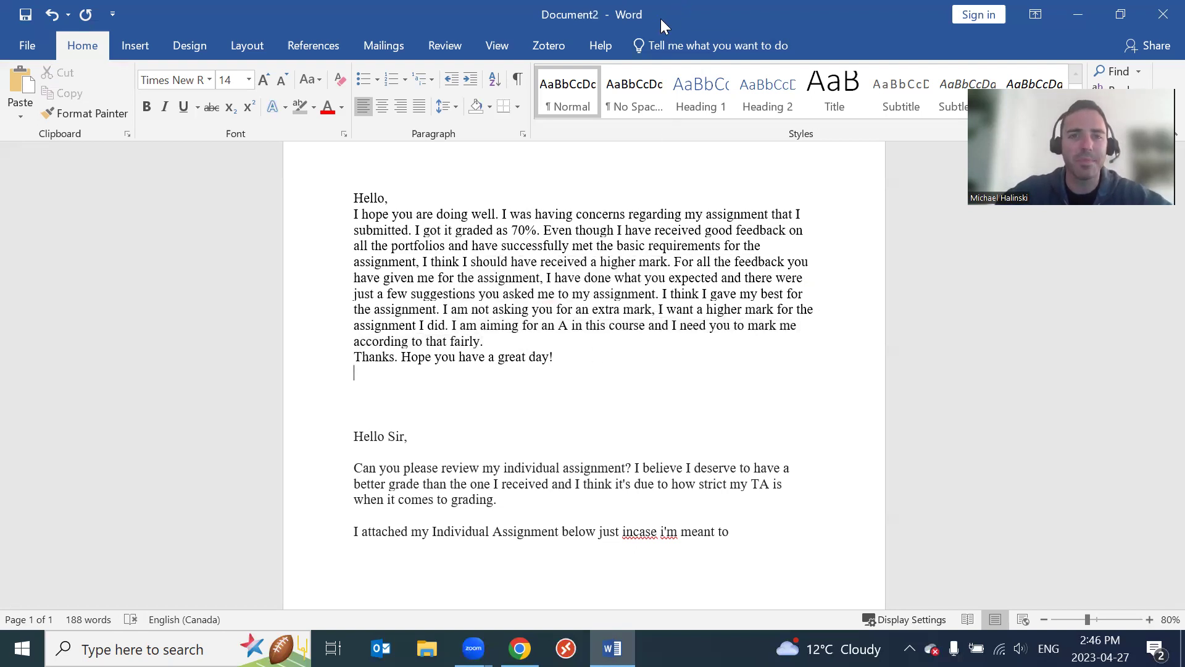
- Restore Word beside ChatGPT, select the first email's body, and maximize the ChatGPT page
{"action": "key", "text": "super+Down"}
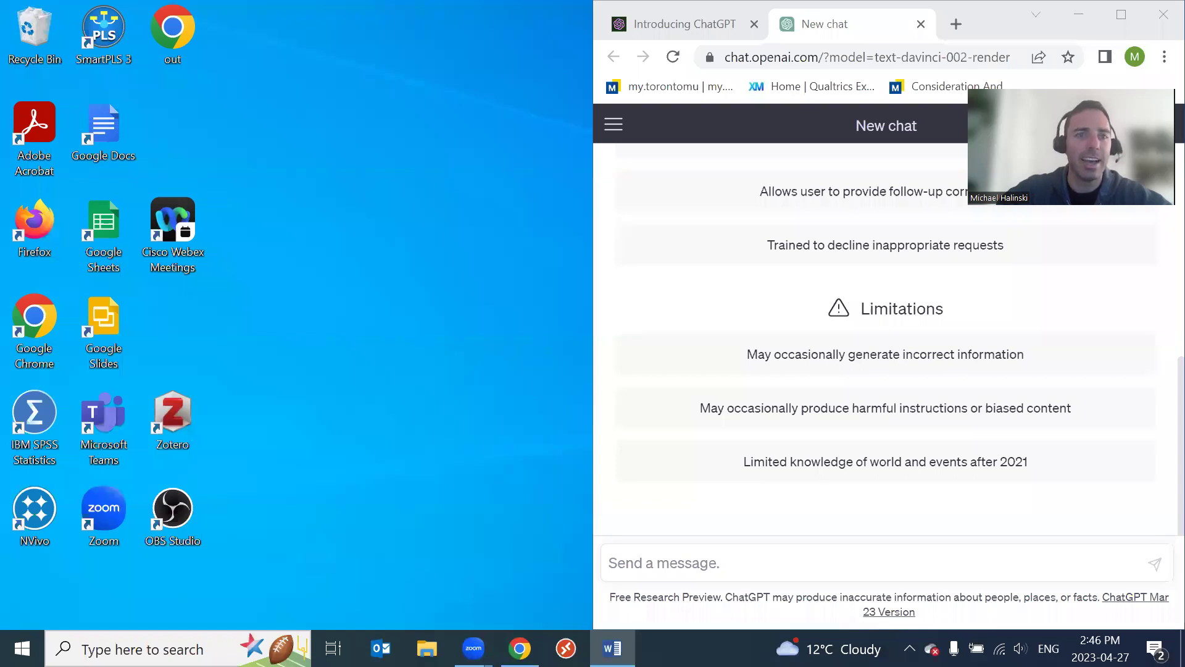
{"action": "key", "text": "super+Up"}
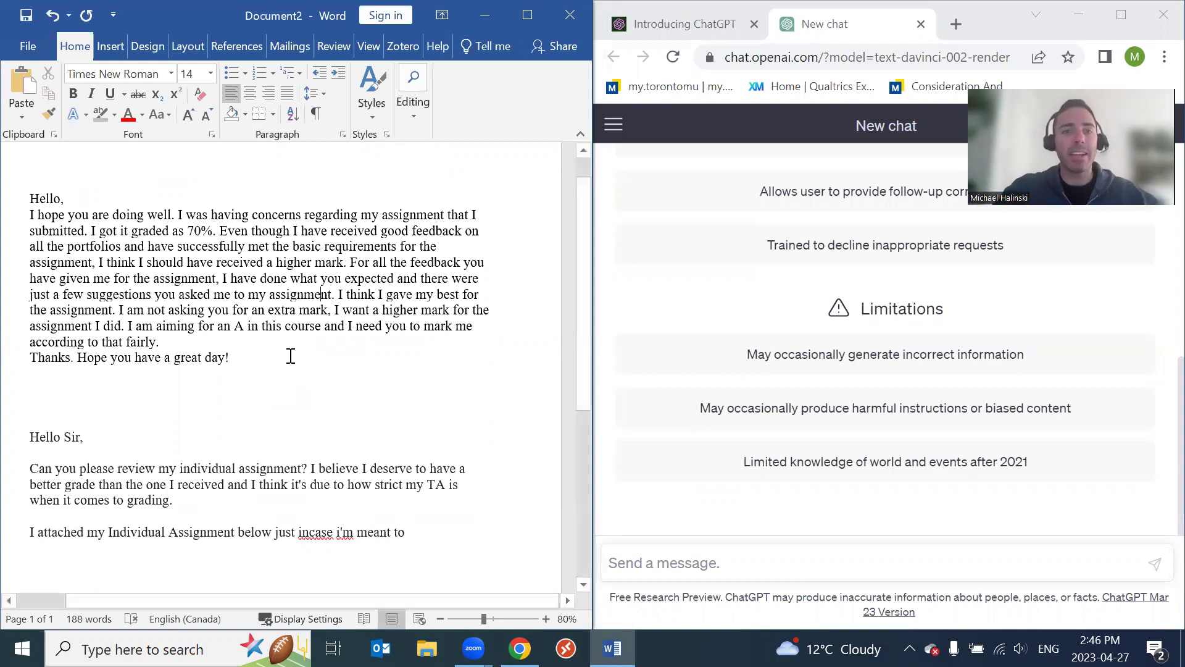
{"action": "left_click_drag", "start_coordinate": [283, 360], "coordinate": [29, 198]}
{"action": "left_click", "coordinate": [789, 563]}
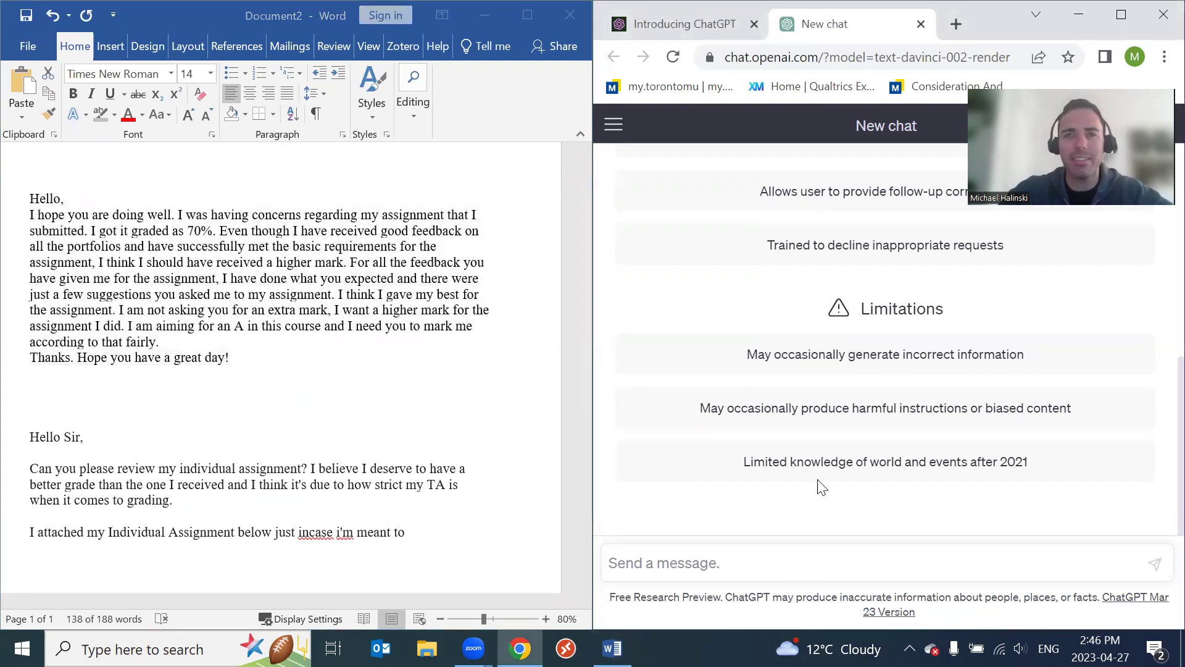
{"action": "left_click", "coordinate": [1122, 14]}
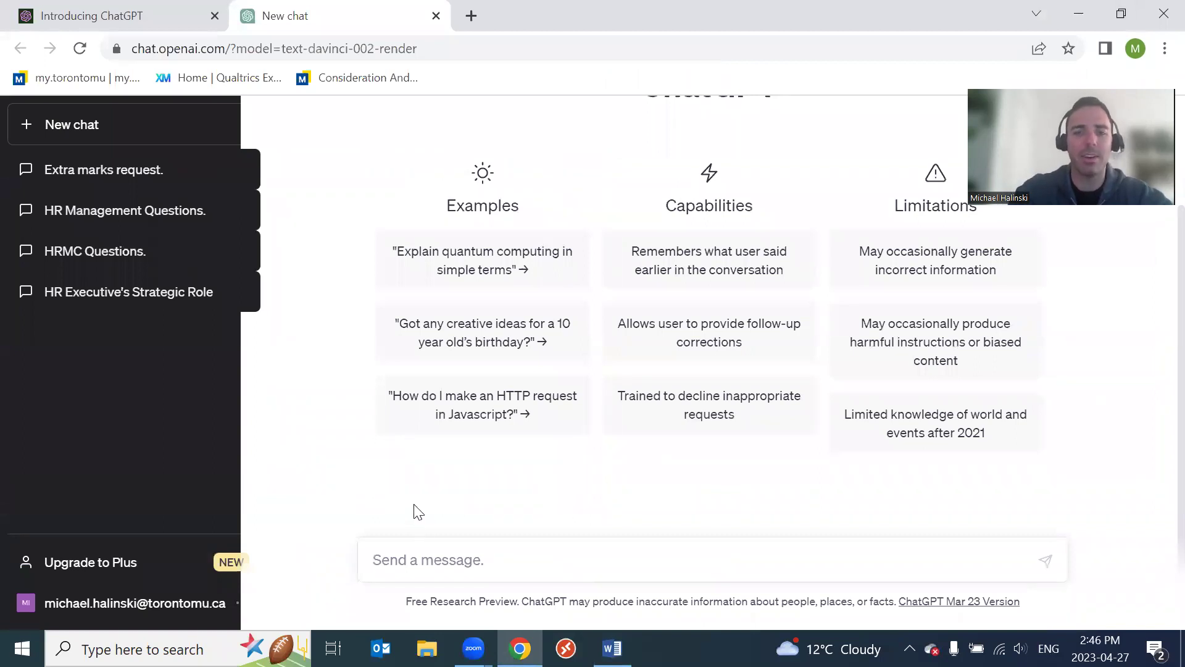
- Ask ChatGPT to craft a persuasive email so the professor reconsiders the assignment, ending 'So far I have written "'
{"action": "type", "text": "I"}
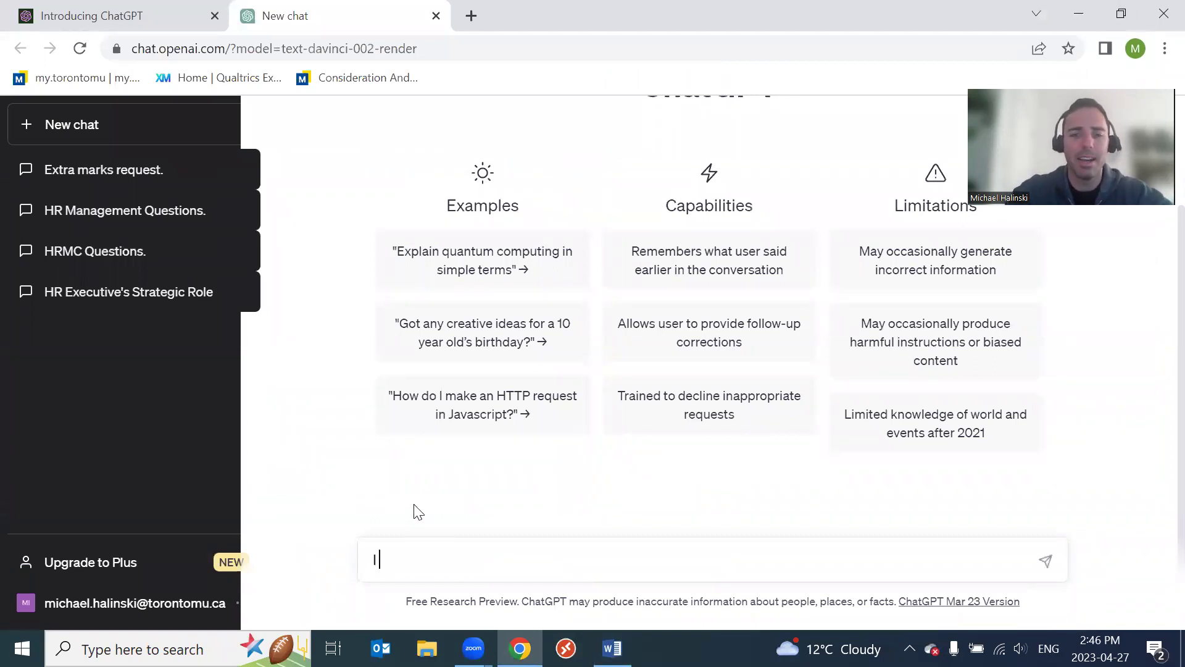
{"action": "type", "text": " wannt to email"}
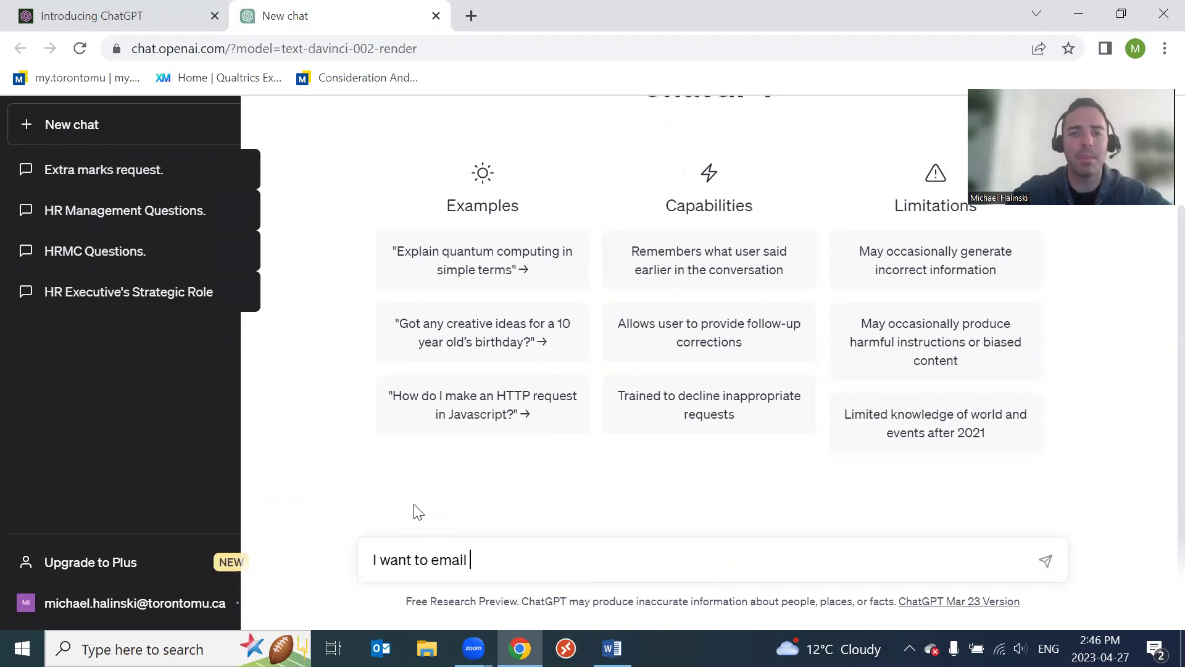
{"action": "key", "text": "BackSpace"}
{"action": "key", "text": "BackSpace"}
{"action": "key", "text": "BackSpace"}
{"action": "key", "text": "BackSpace"}
{"action": "key", "text": "BackSpace"}
{"action": "key", "text": "BackSpace"}
{"action": "type", "text": "ask my profes"}
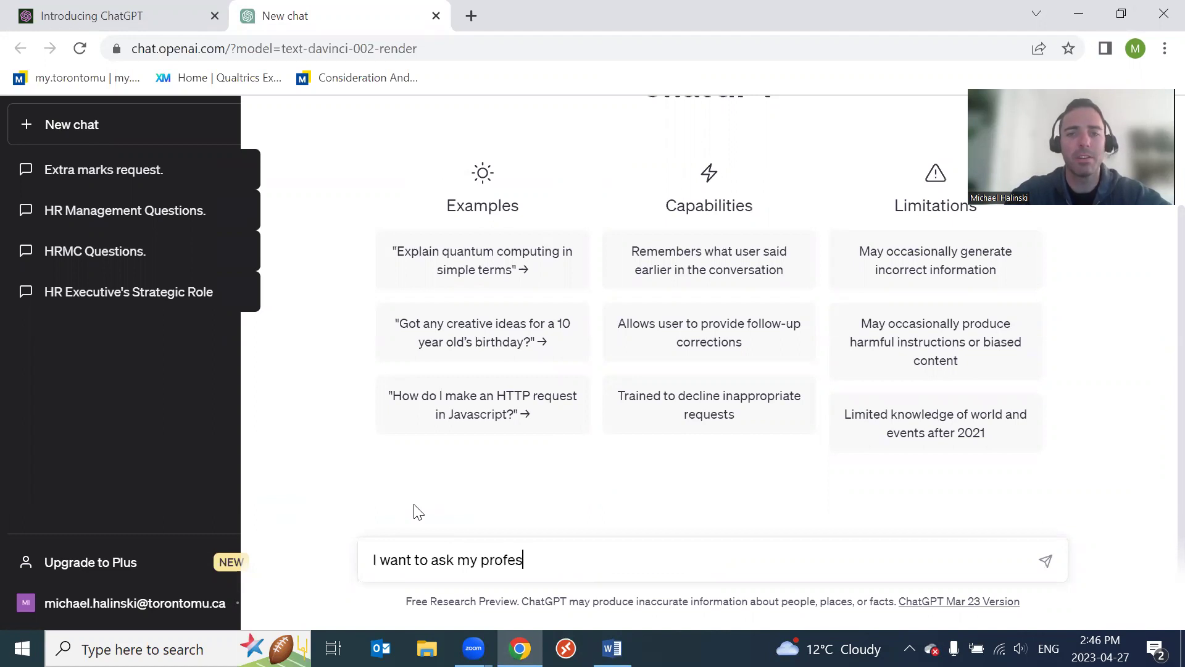
{"action": "type", "text": "sor for more gra"}
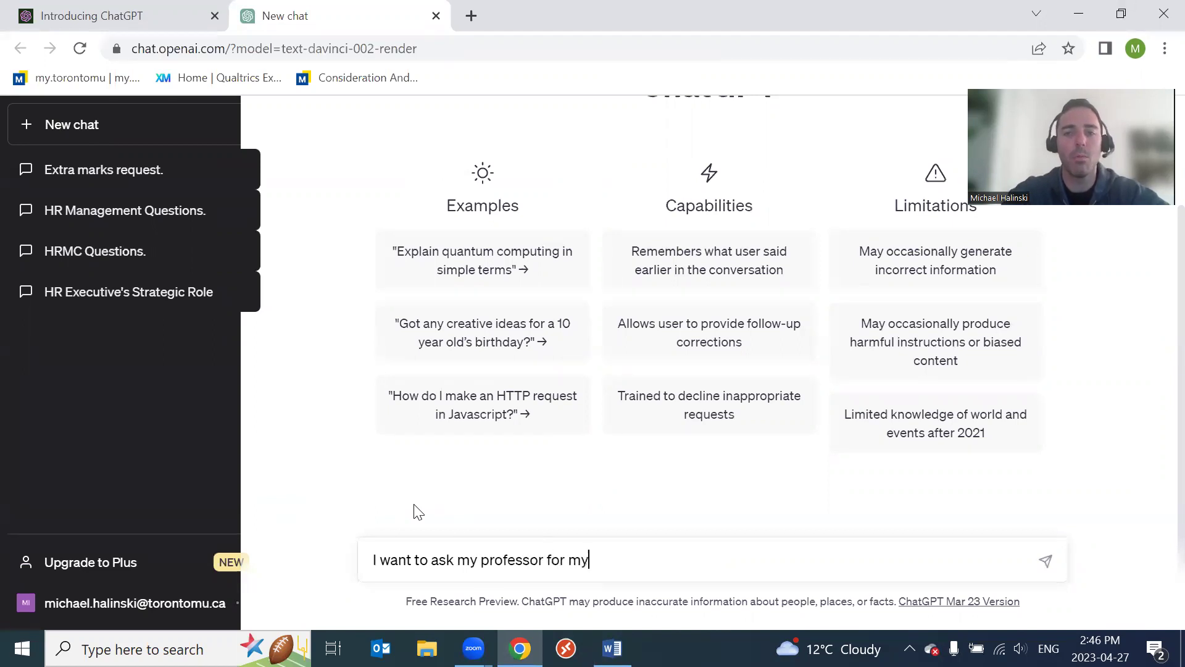
{"action": "type", "text": "des "}
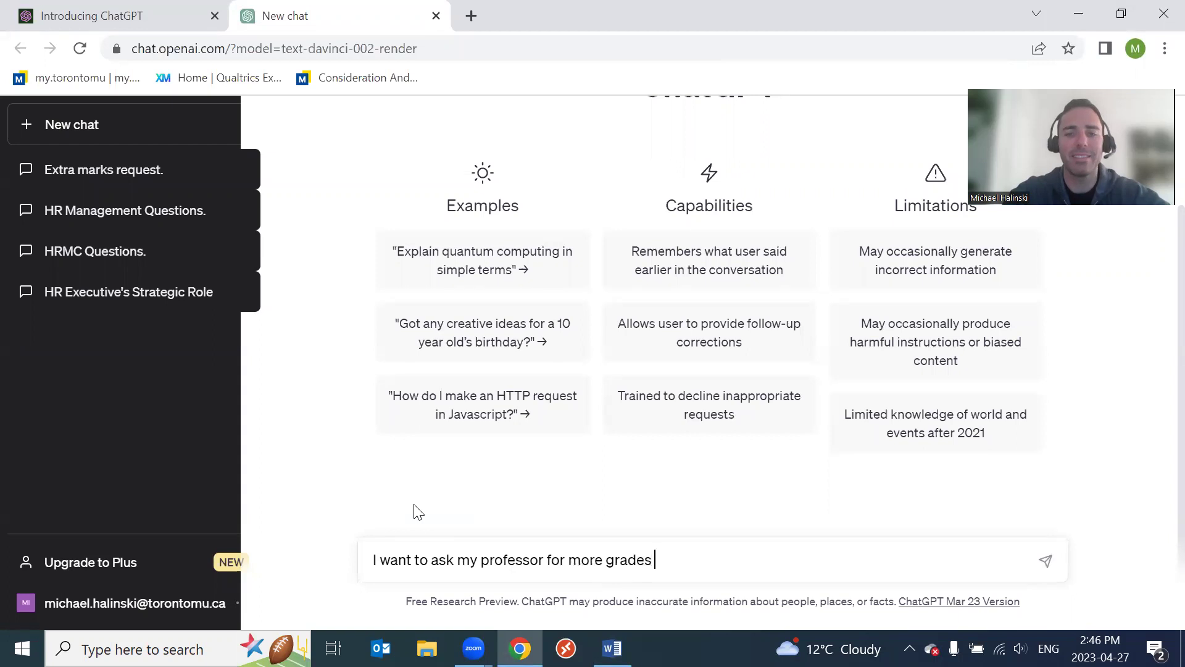
{"action": "type", "text": "on an assignm"}
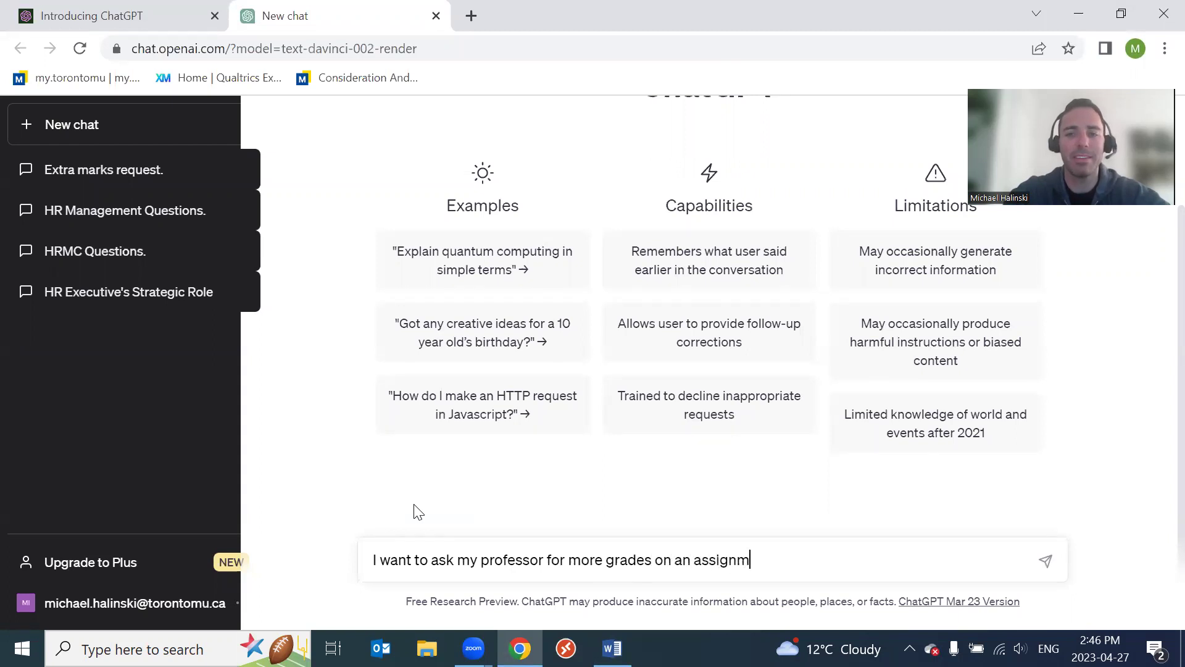
{"action": "type", "text": "ent"}
{"action": "type", "text": ". Can you help me craft a pur"}
{"action": "key", "text": "BackSpace"}
{"action": "key", "text": "BackSpace"}
{"action": "type", "text": "ersuasive "}
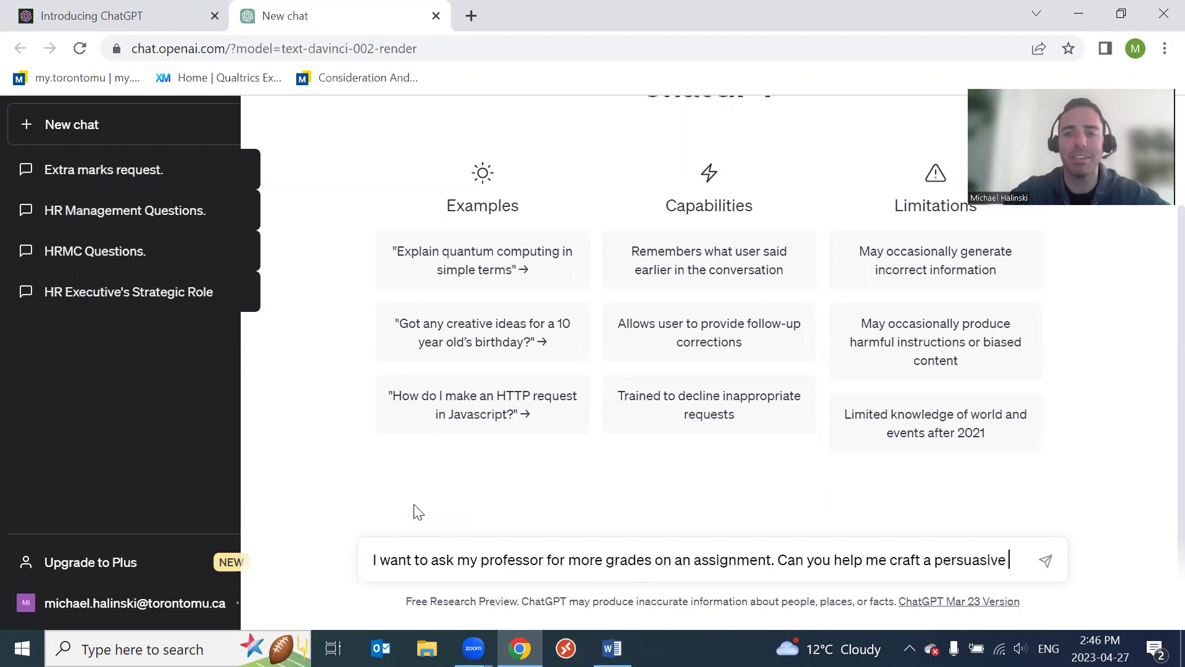
{"action": "type", "text": "email"}
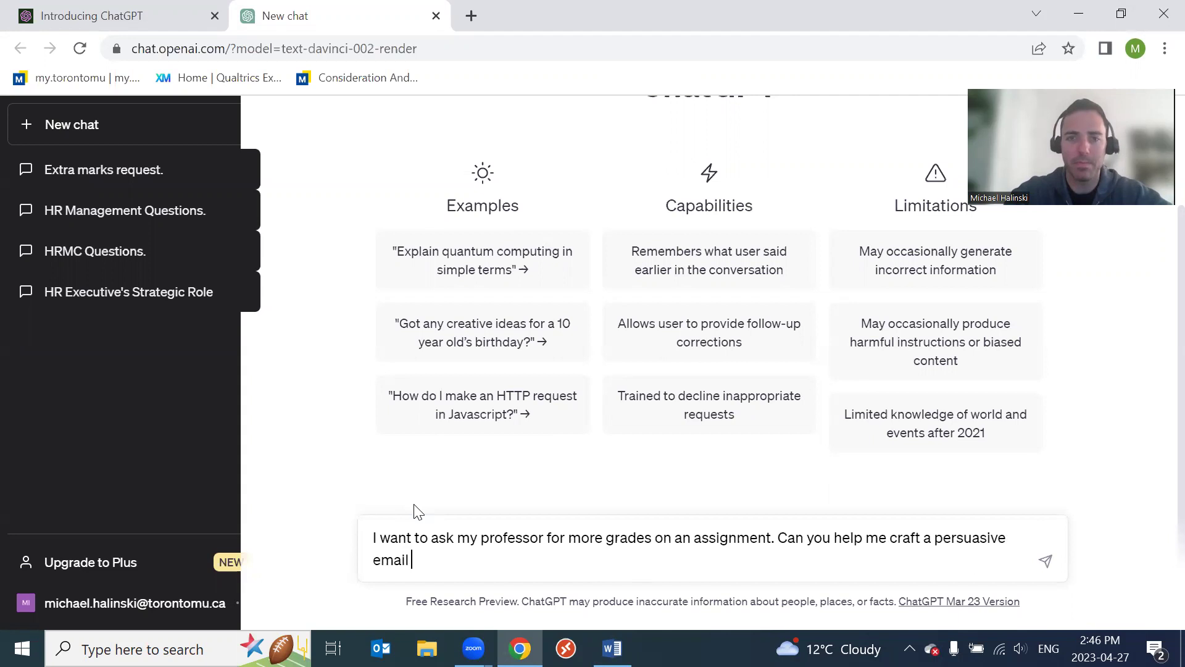
{"action": "type", "text": " so that my "}
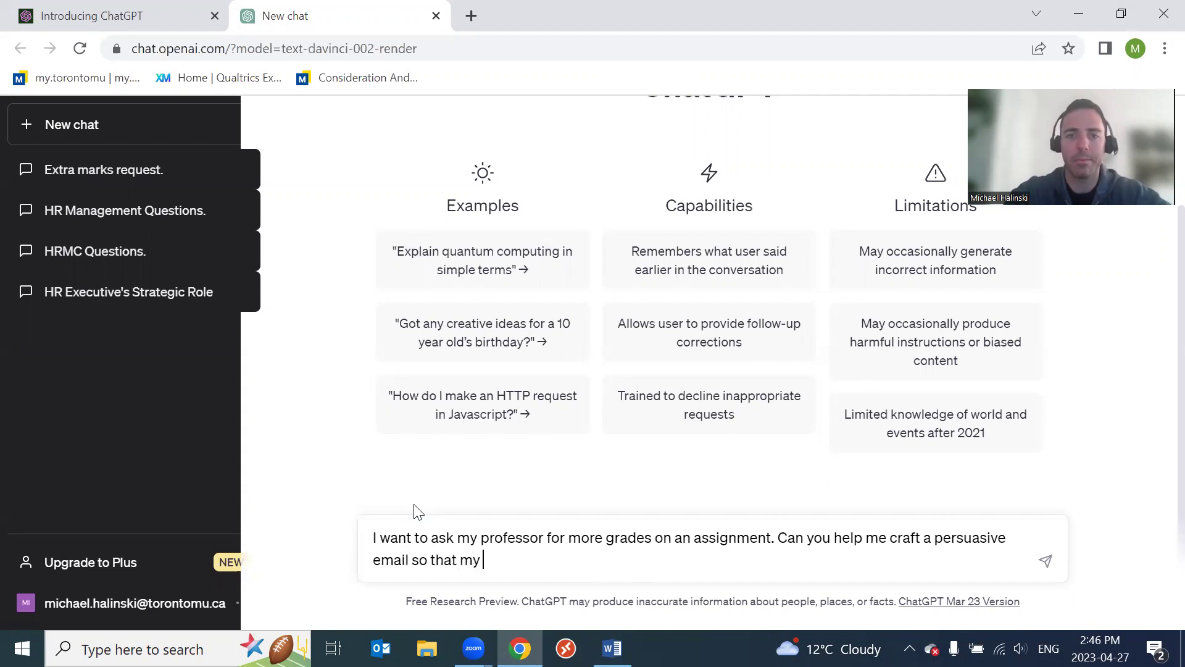
{"action": "type", "text": "professor recons"}
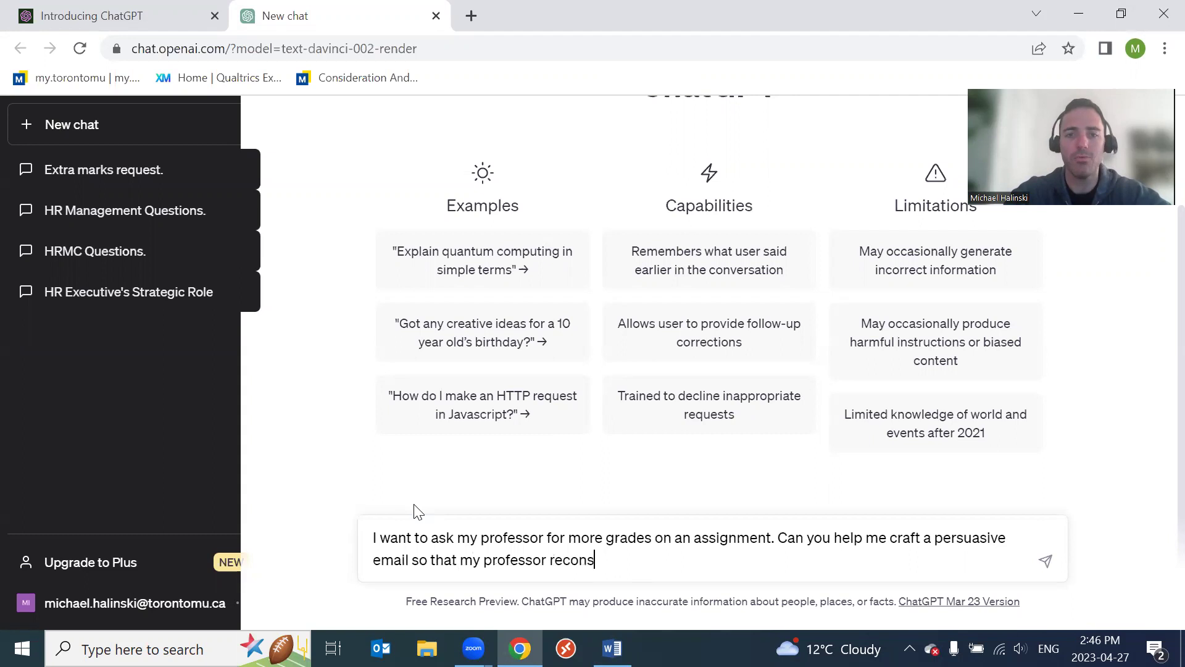
{"action": "type", "text": "iders"}
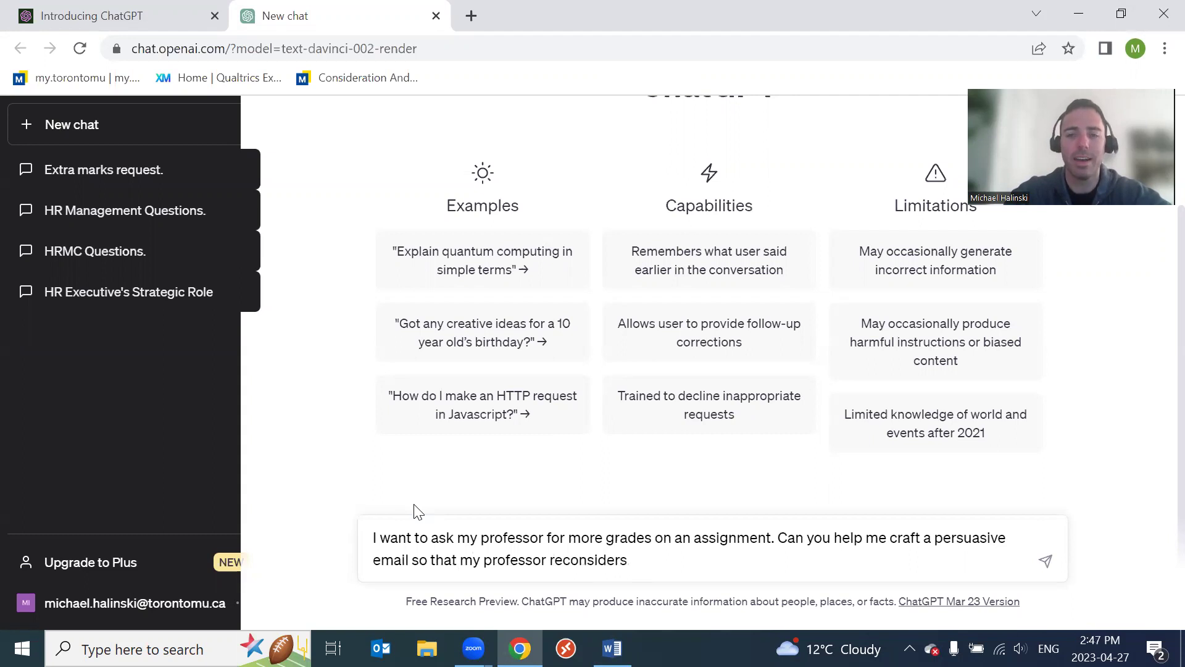
{"action": "type", "text": " my assignment. "}
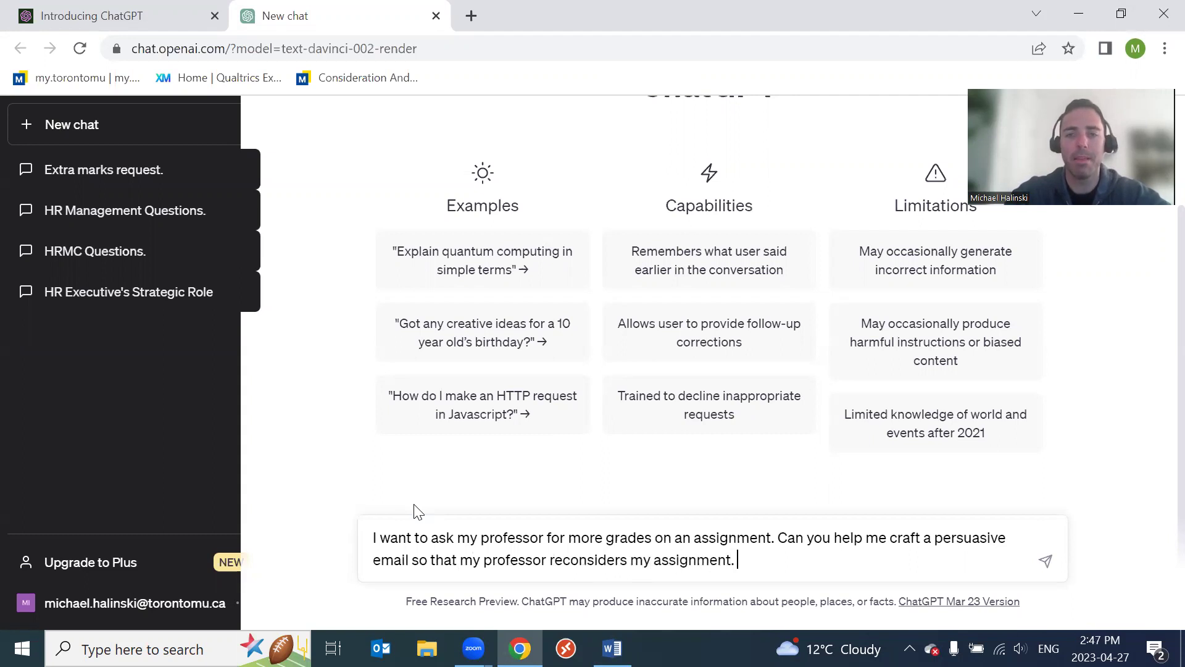
{"action": "type", "text": "So far"}
{"action": "type", "text": " I have wrritte"}
{"action": "key", "text": "BackSpace"}
{"action": "key", "text": "BackSpace"}
{"action": "key", "text": "BackSpace"}
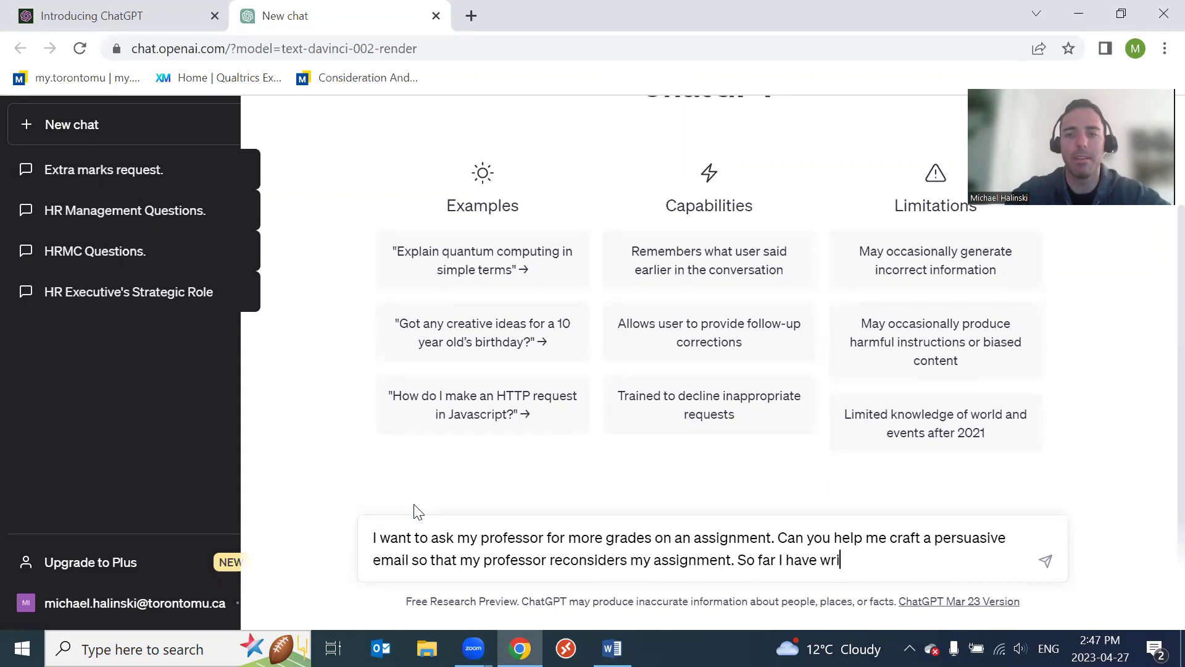
{"action": "type", "text": "ten"}
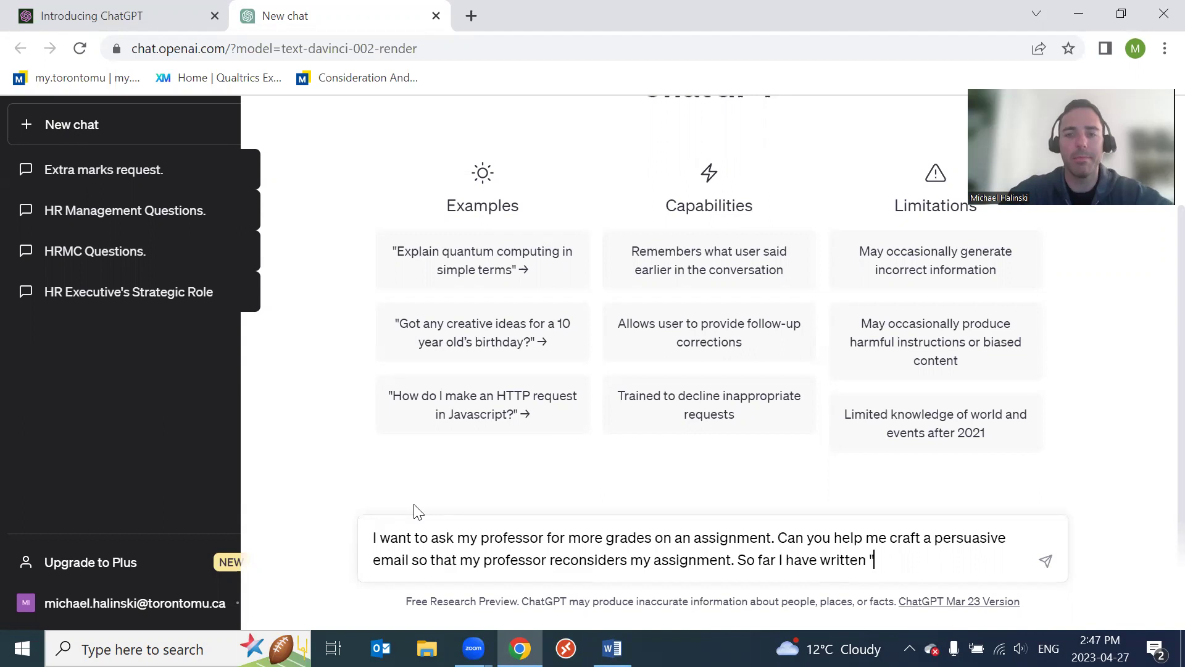
{"action": "type", "text": "\""}
- Paste the drafted email into the prompt after the opening quotation mark
{"action": "key", "text": "ctrl+v"}
{"action": "key", "text": "BackSpace"}
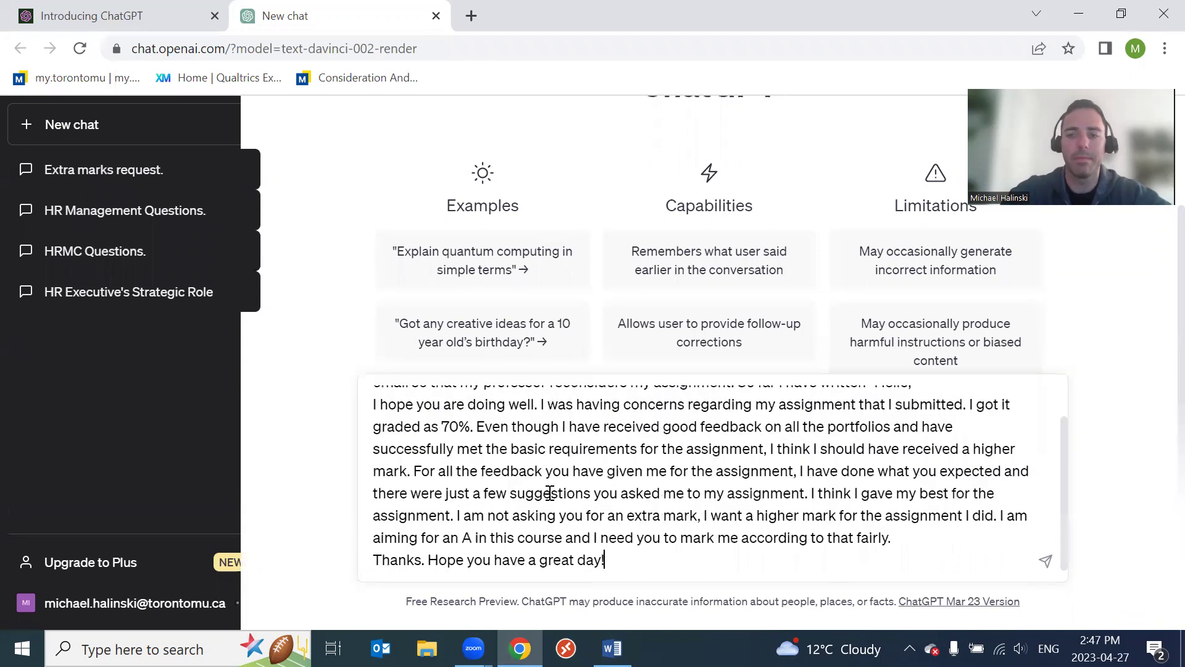
{"action": "scroll", "coordinate": [627, 497], "scroll_direction": "up", "scroll_amount": 1}
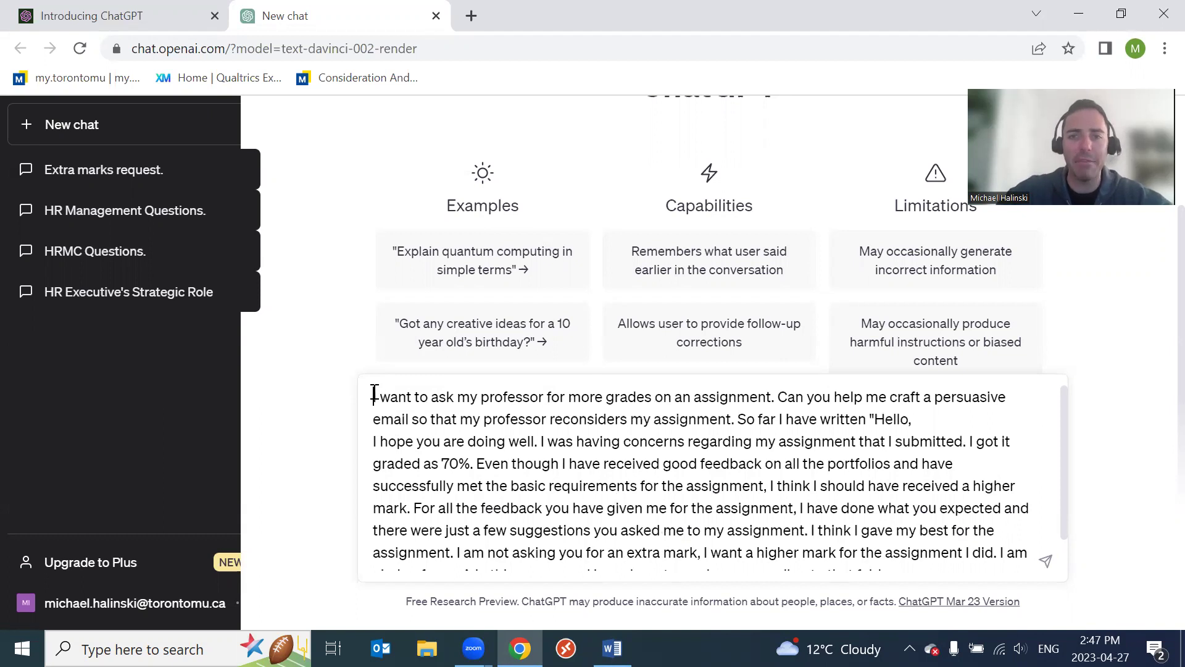
{"action": "left_click_drag", "start_coordinate": [374, 395], "coordinate": [870, 421]}
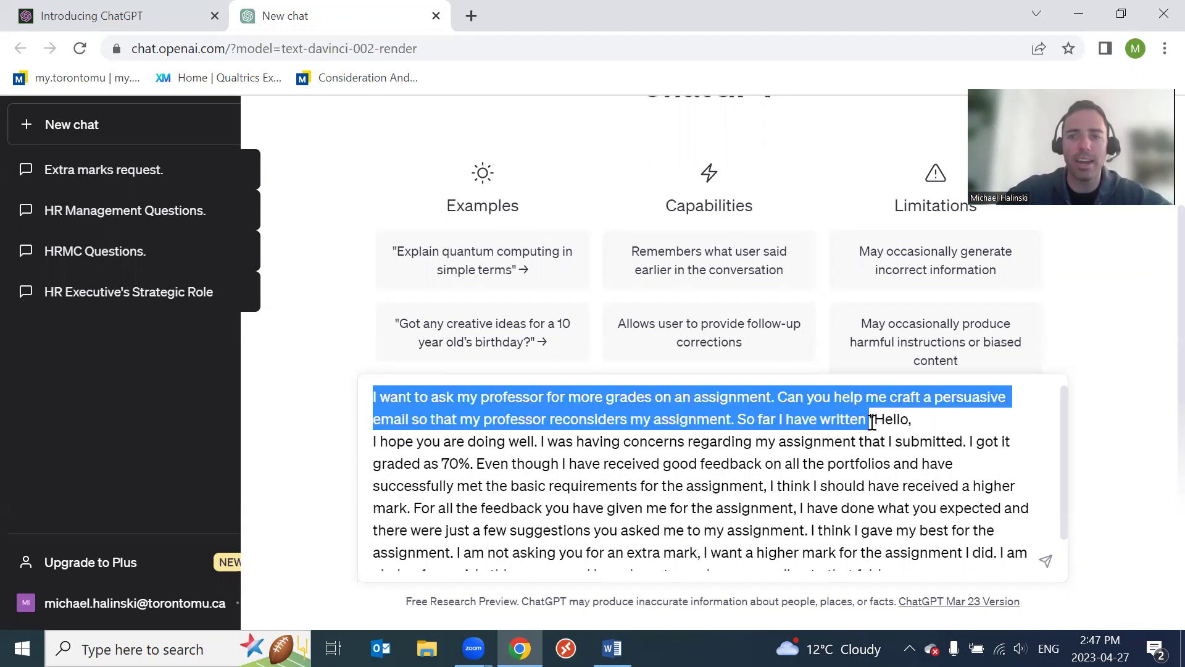
{"action": "left_click", "coordinate": [610, 474]}
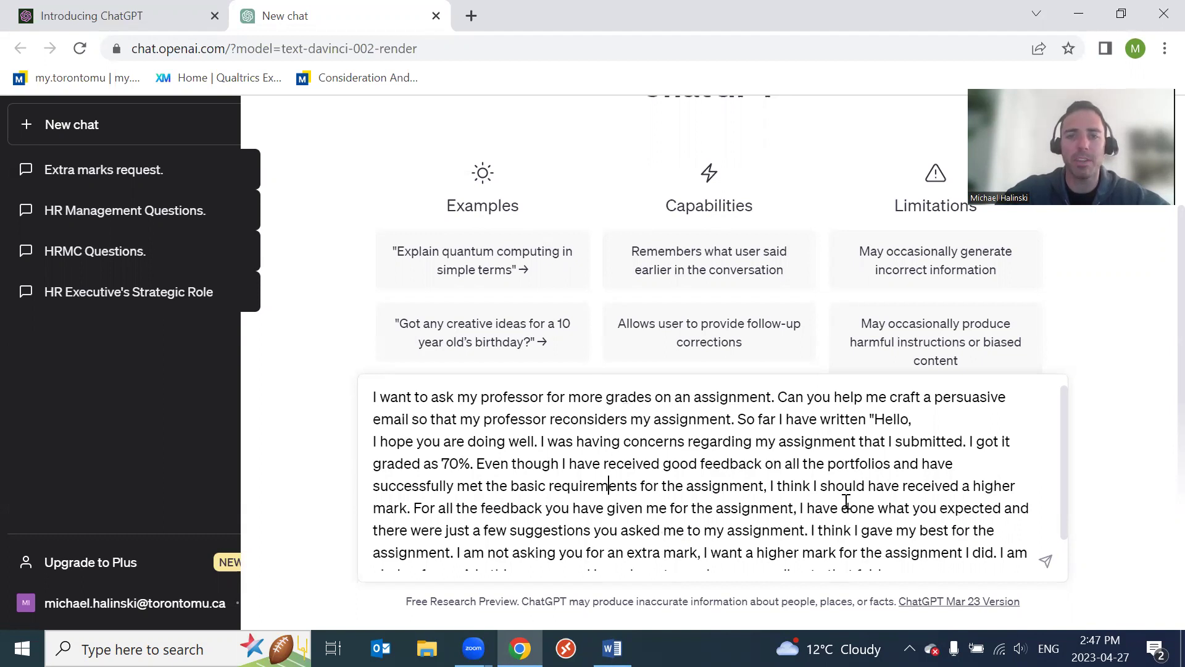
{"action": "scroll", "coordinate": [828, 502], "scroll_direction": "down", "scroll_amount": 2}
{"action": "scroll", "coordinate": [738, 482], "scroll_direction": "up", "scroll_amount": 2}
- Replace 'my' with 'the grade for my' so the prompt asks to reconsider the grade
{"action": "double_click", "coordinate": [644, 420]}
{"action": "type", "text": "the grade for m"}
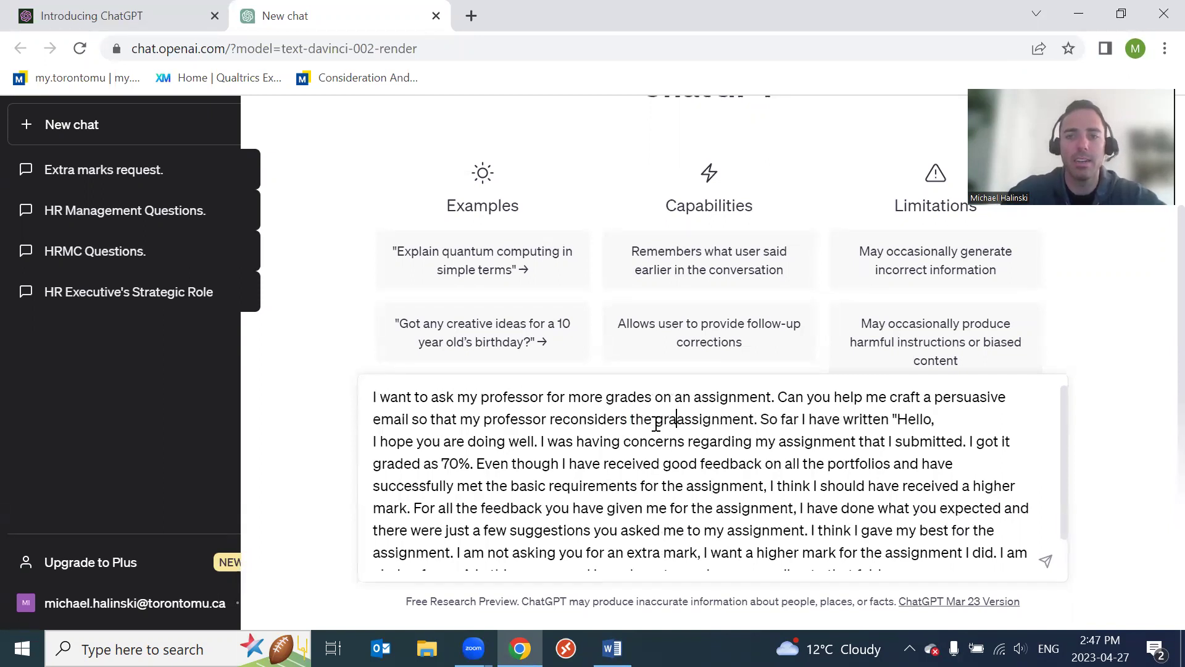
{"action": "type", "text": "y"}
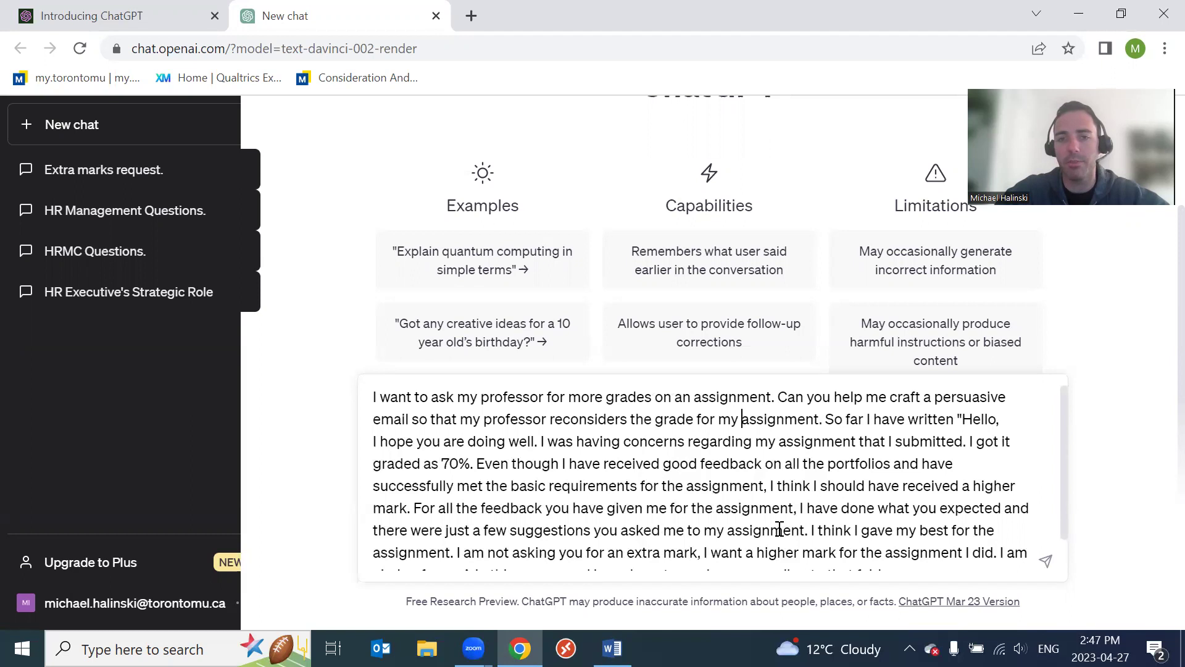
{"action": "scroll", "coordinate": [764, 530], "scroll_direction": "down", "scroll_amount": 1}
{"action": "left_click_drag", "start_coordinate": [496, 517], "coordinate": [697, 521]}
{"action": "left_click_drag", "start_coordinate": [585, 521], "coordinate": [702, 520]}
{"action": "scroll", "coordinate": [702, 521], "scroll_direction": "up", "scroll_amount": 1}
{"action": "scroll", "coordinate": [671, 541], "scroll_direction": "down", "scroll_amount": 1}
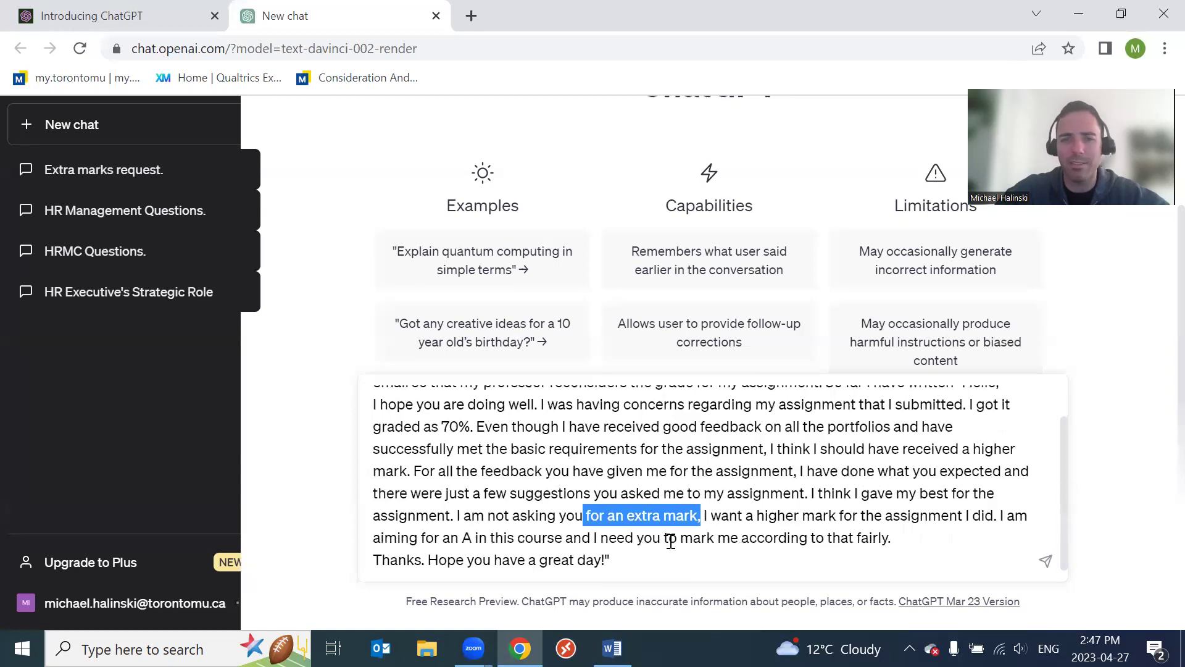
- Send the persuasive-email request and review ChatGPT's formal grade-reconsideration email
{"action": "left_click", "coordinate": [897, 564]}
{"action": "key", "text": "Return"}
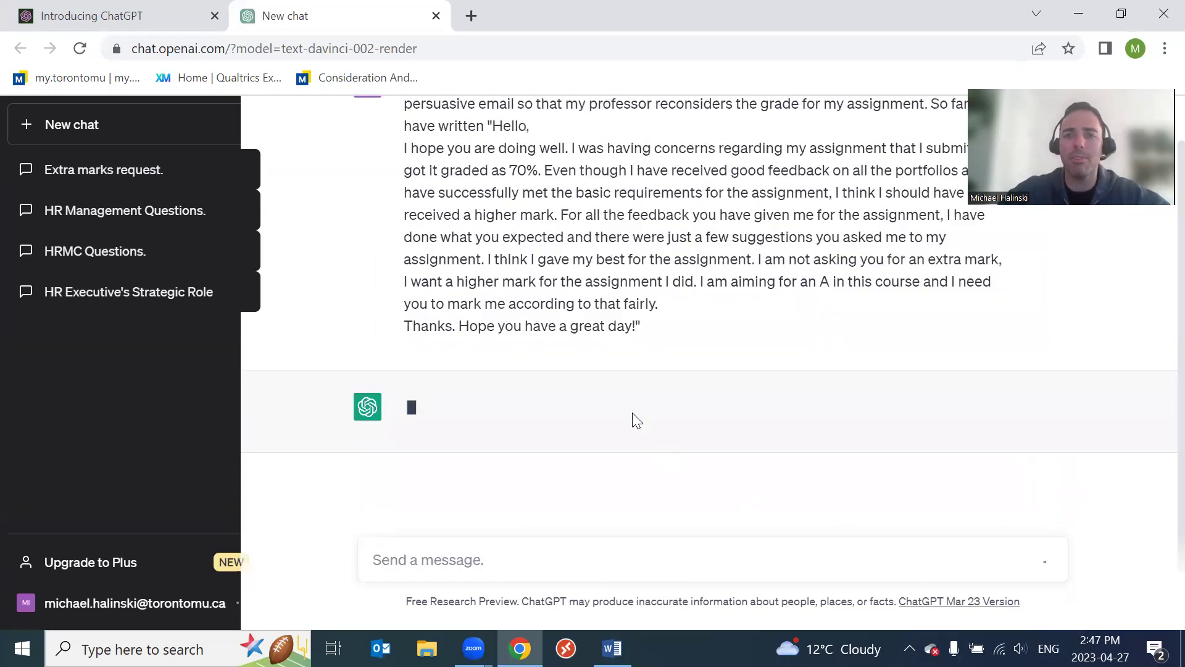
{"action": "scroll", "coordinate": [621, 414], "scroll_direction": "up", "scroll_amount": 1}
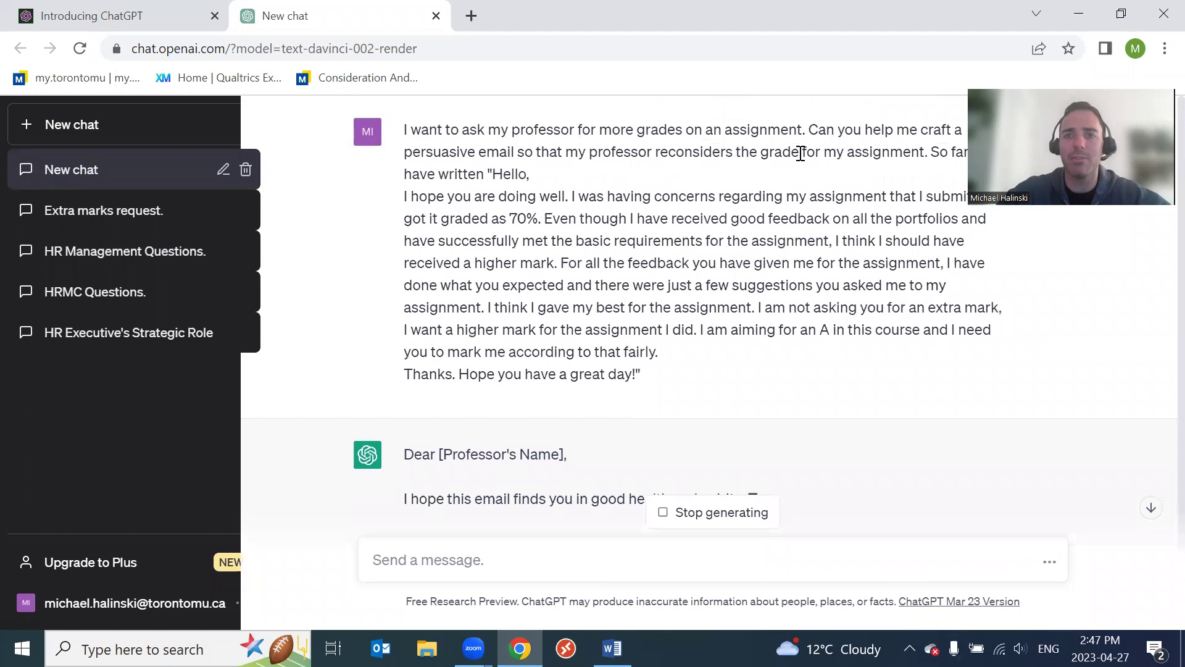
{"action": "scroll", "coordinate": [496, 316], "scroll_direction": "down", "scroll_amount": 3}
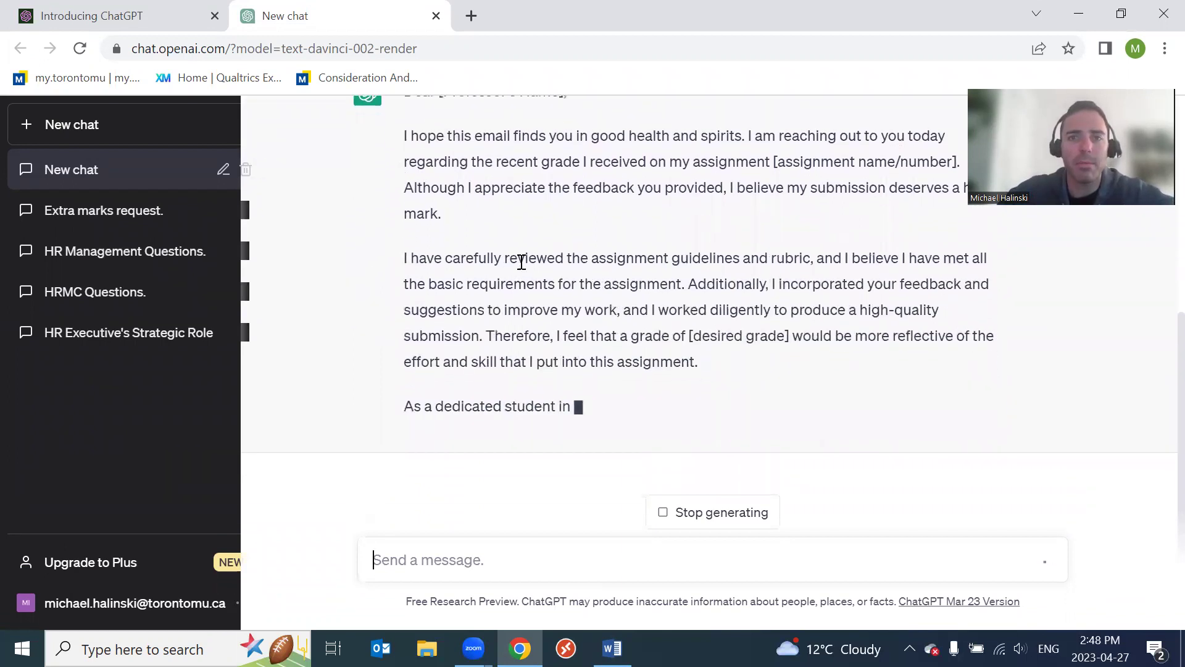
{"action": "scroll", "coordinate": [561, 242], "scroll_direction": "up", "scroll_amount": 1}
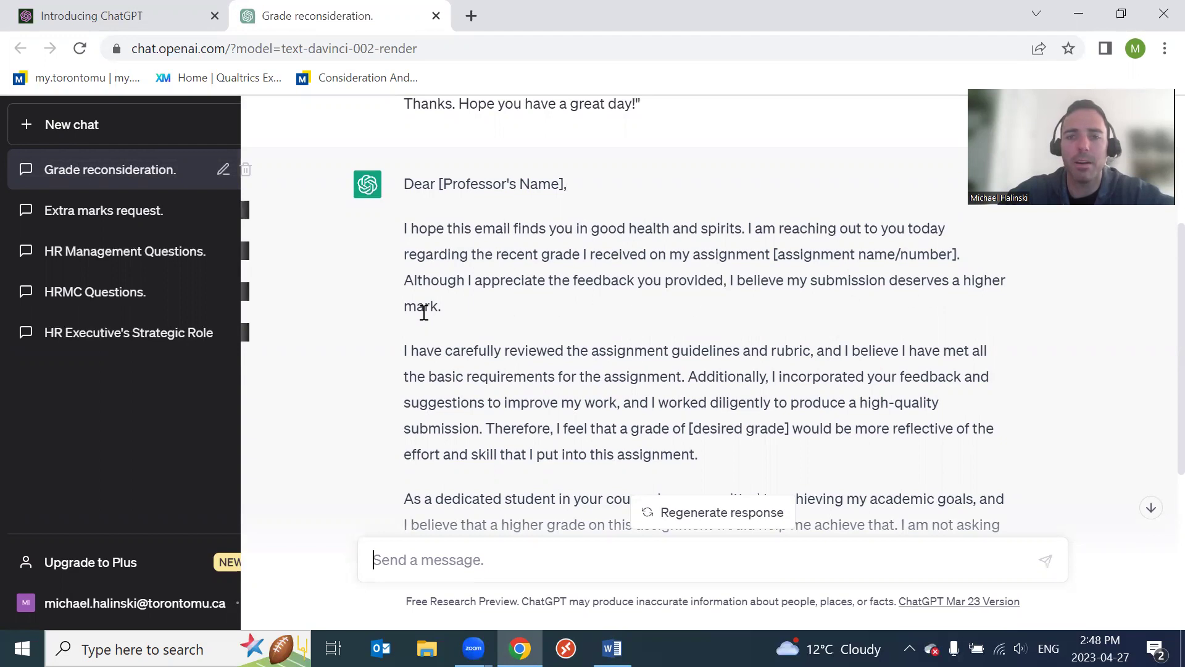
{"action": "scroll", "coordinate": [420, 308], "scroll_direction": "down", "scroll_amount": 2}
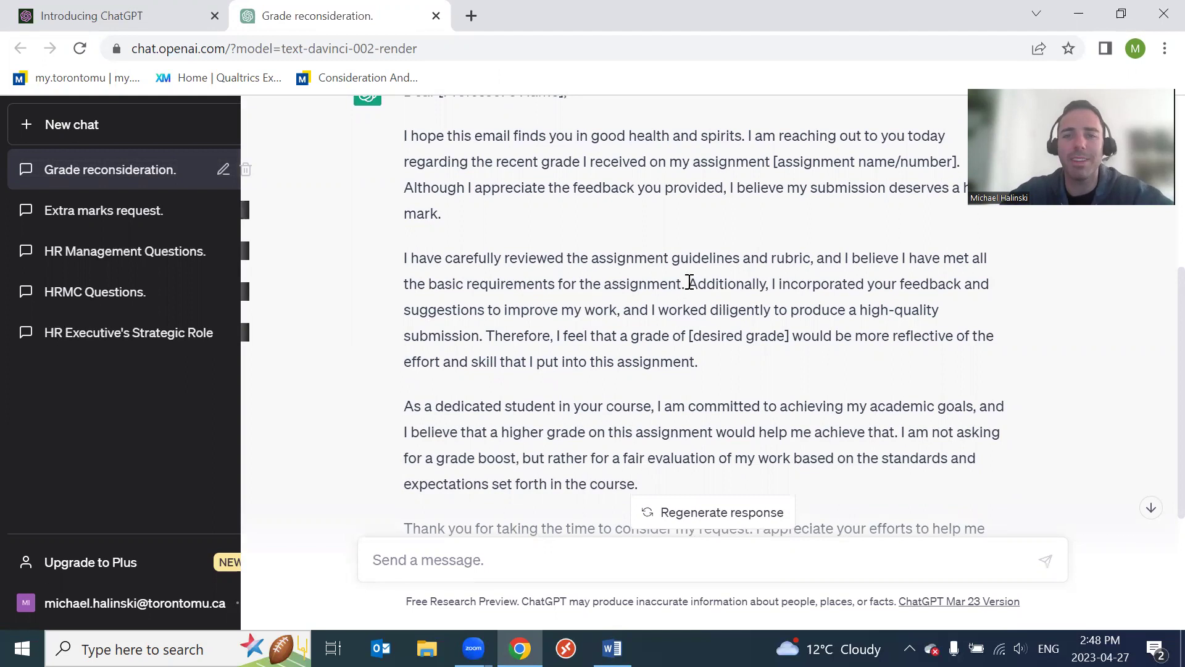
{"action": "left_click_drag", "start_coordinate": [688, 286], "coordinate": [410, 268]}
{"action": "left_click", "coordinate": [479, 278]}
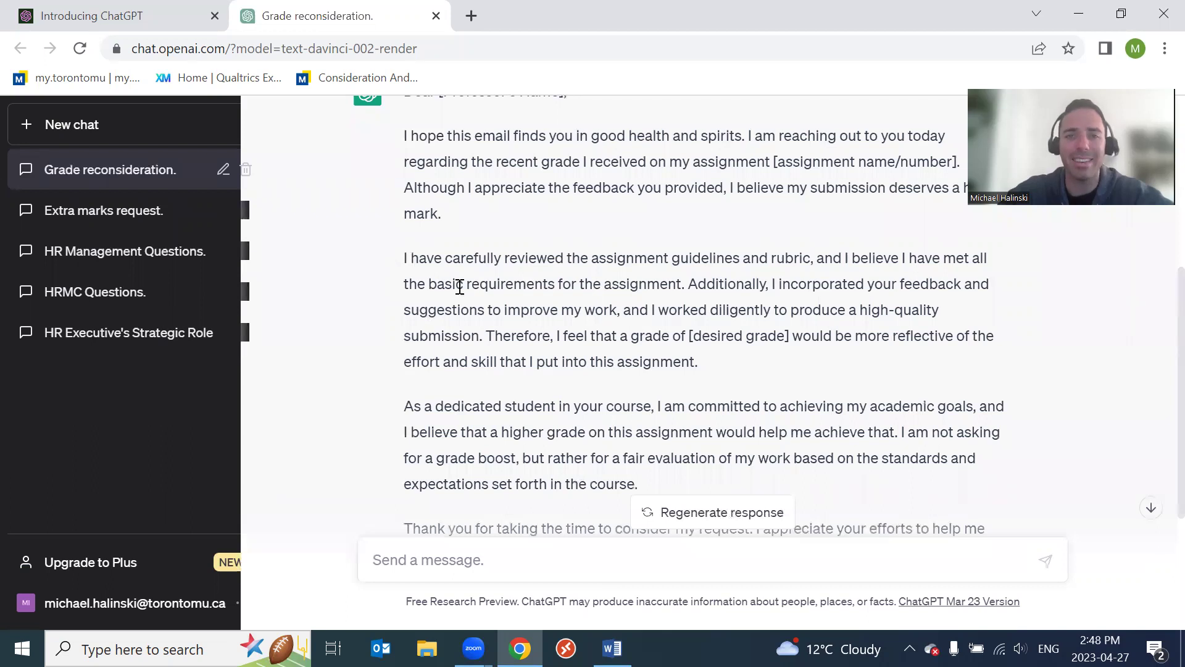
{"action": "left_click_drag", "start_coordinate": [427, 282], "coordinate": [609, 282]}
{"action": "left_click", "coordinate": [685, 284]}
{"action": "left_click_drag", "start_coordinate": [683, 284], "coordinate": [402, 256]}
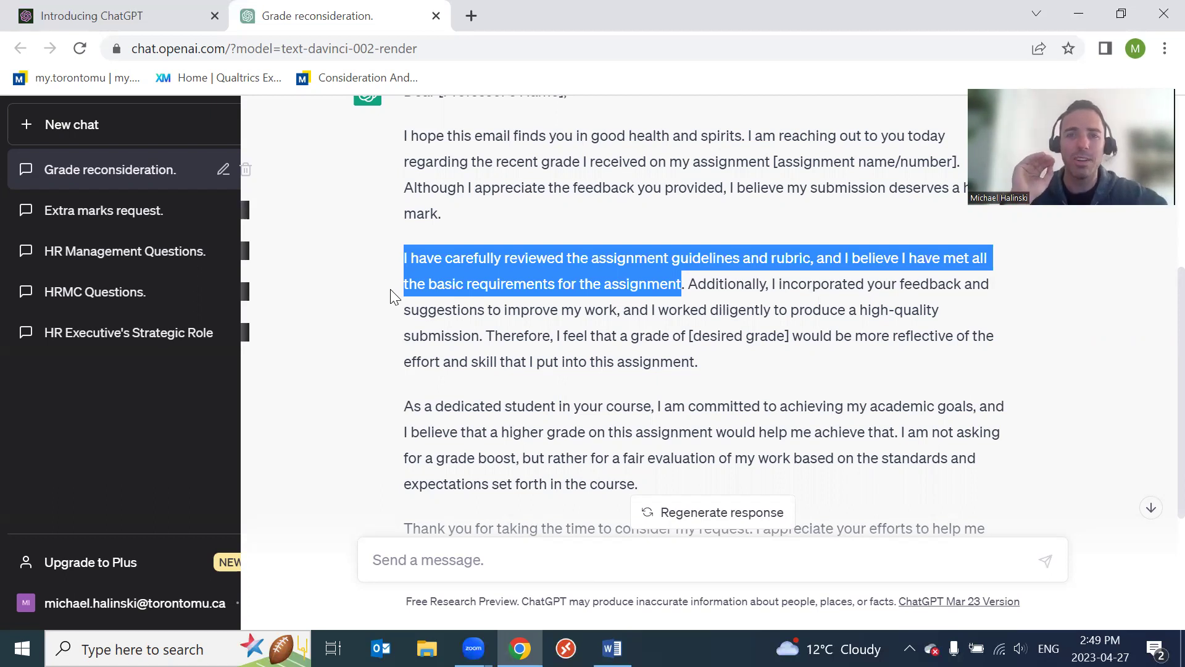
{"action": "left_click", "coordinate": [791, 295]}
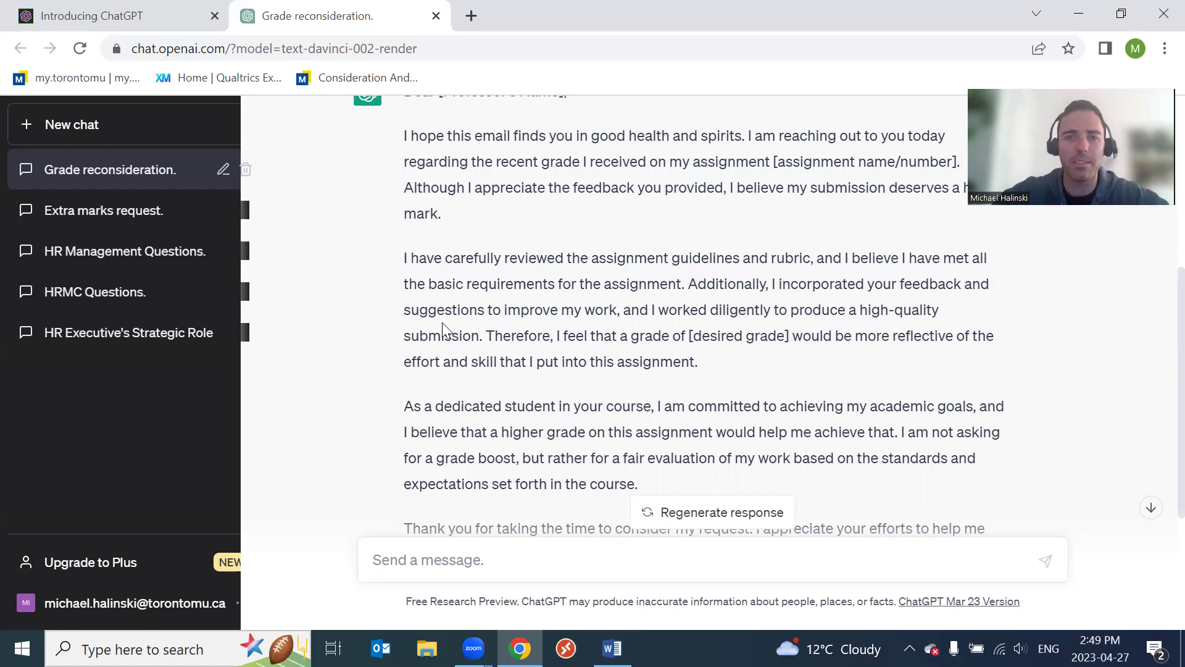
{"action": "left_click_drag", "start_coordinate": [618, 309], "coordinate": [687, 284]}
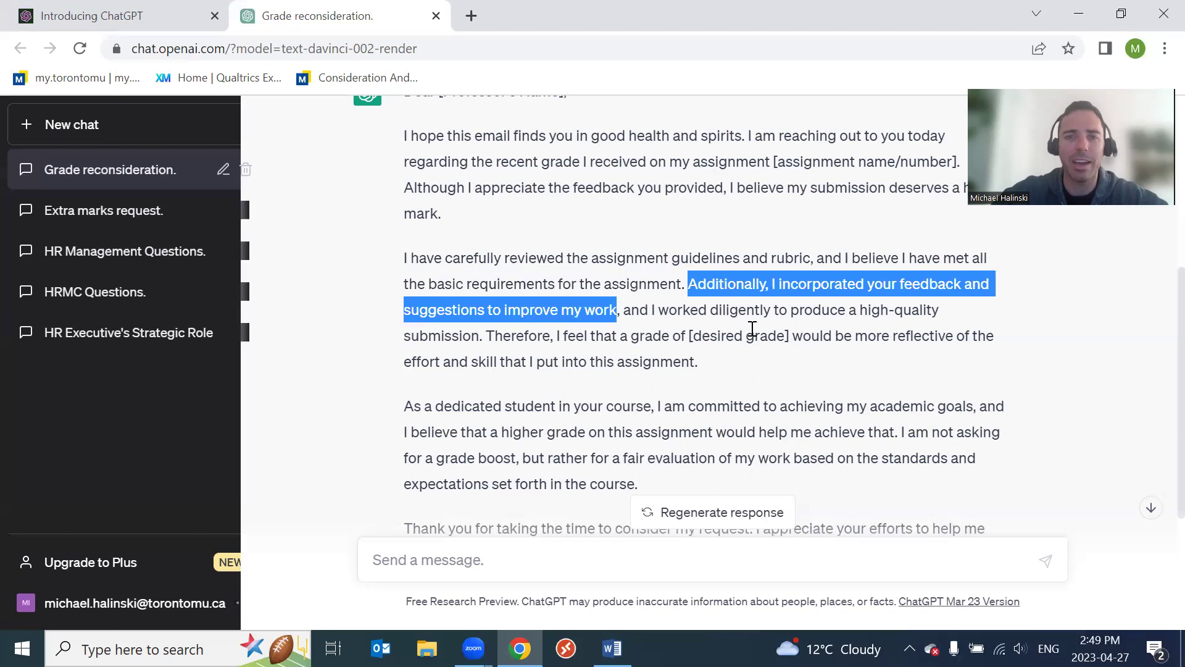
{"action": "left_click", "coordinate": [482, 337]}
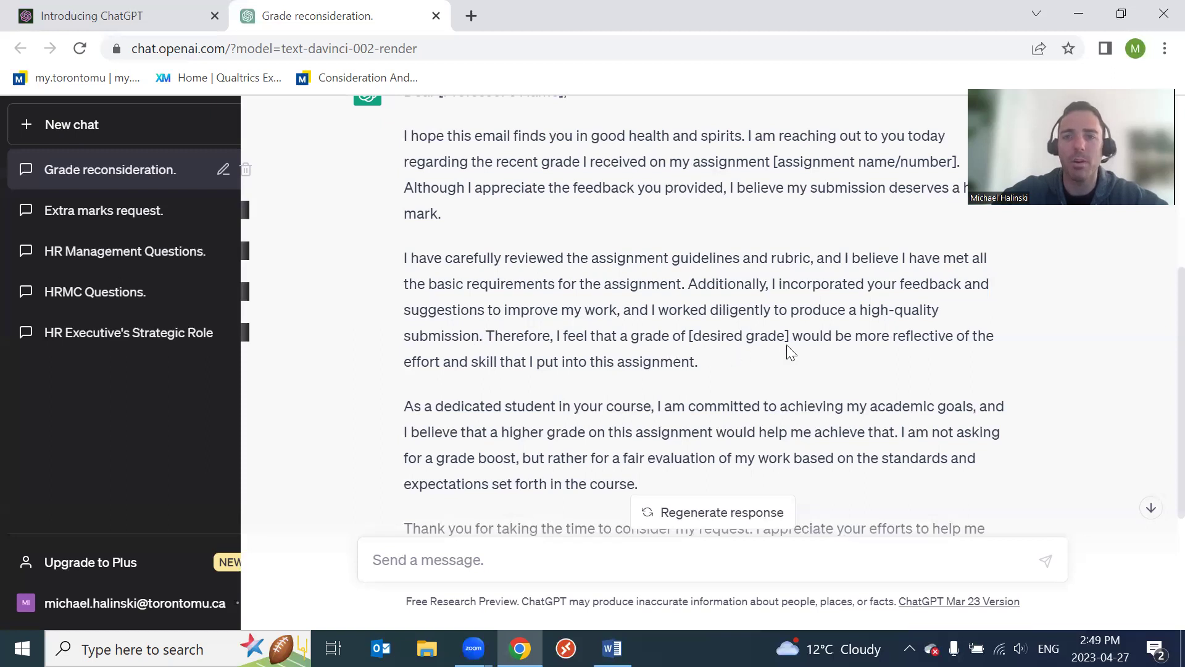
{"action": "left_click_drag", "start_coordinate": [695, 360], "coordinate": [492, 344]}
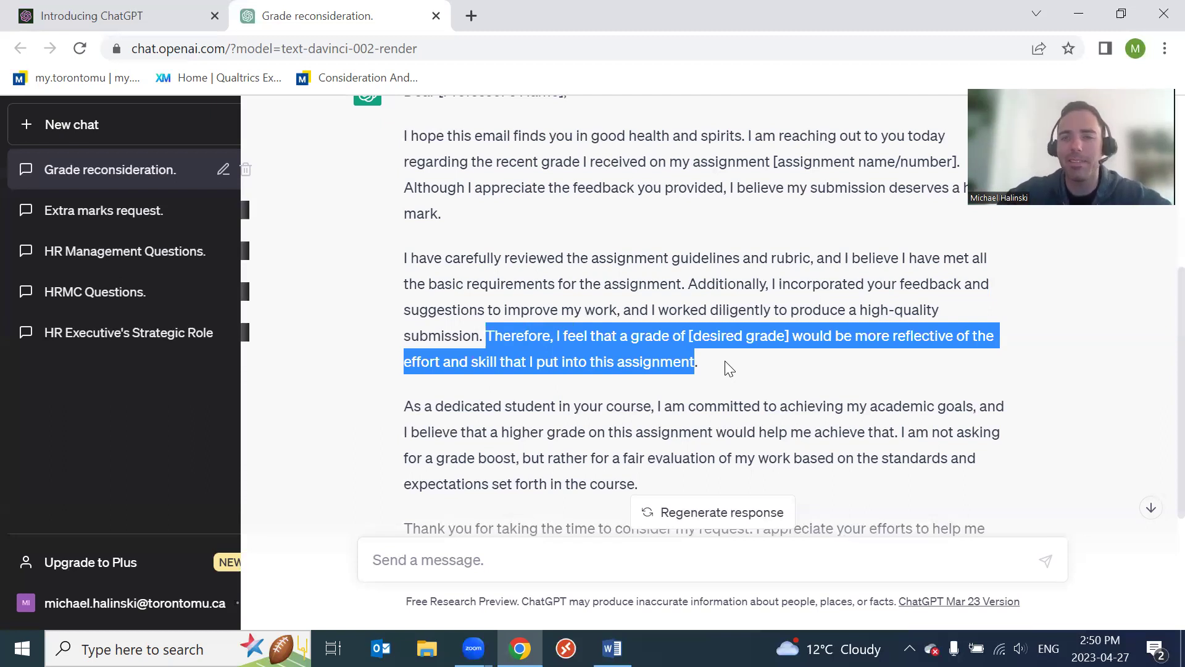
{"action": "left_click", "coordinate": [504, 272]}
{"action": "left_click_drag", "start_coordinate": [503, 271], "coordinate": [532, 295]}
{"action": "left_click_drag", "start_coordinate": [645, 335], "coordinate": [773, 340]}
{"action": "left_click", "coordinate": [763, 374]}
{"action": "scroll", "coordinate": [494, 309], "scroll_direction": "down", "scroll_amount": 4}
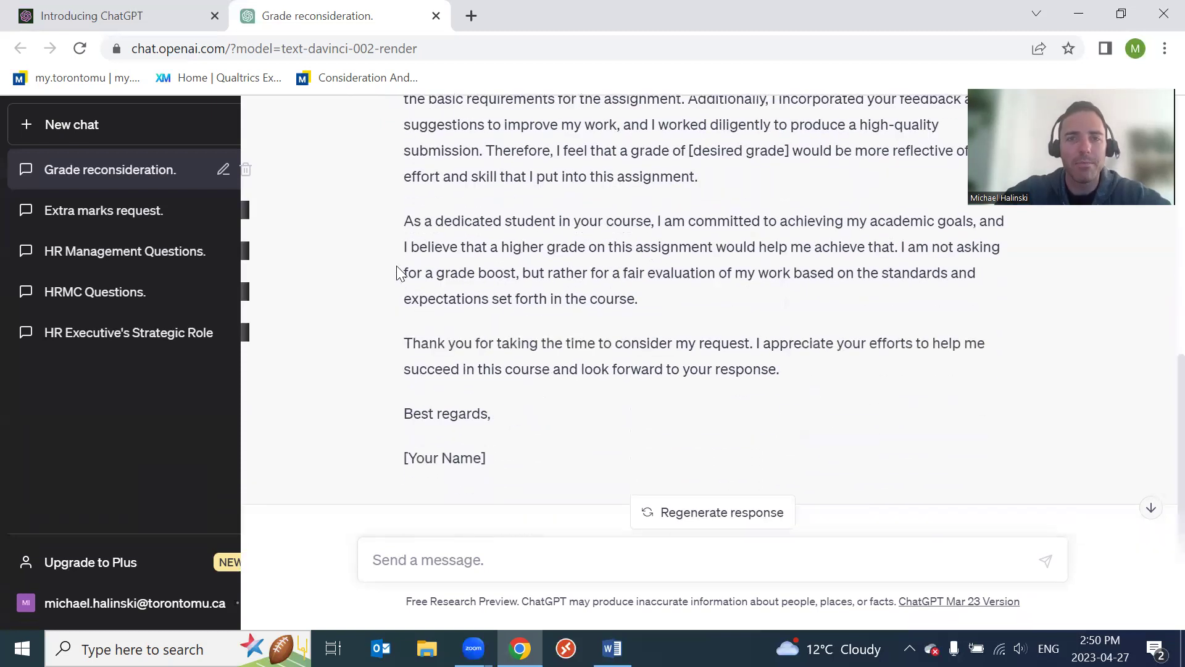
{"action": "scroll", "coordinate": [399, 290], "scroll_direction": "up", "scroll_amount": 2}
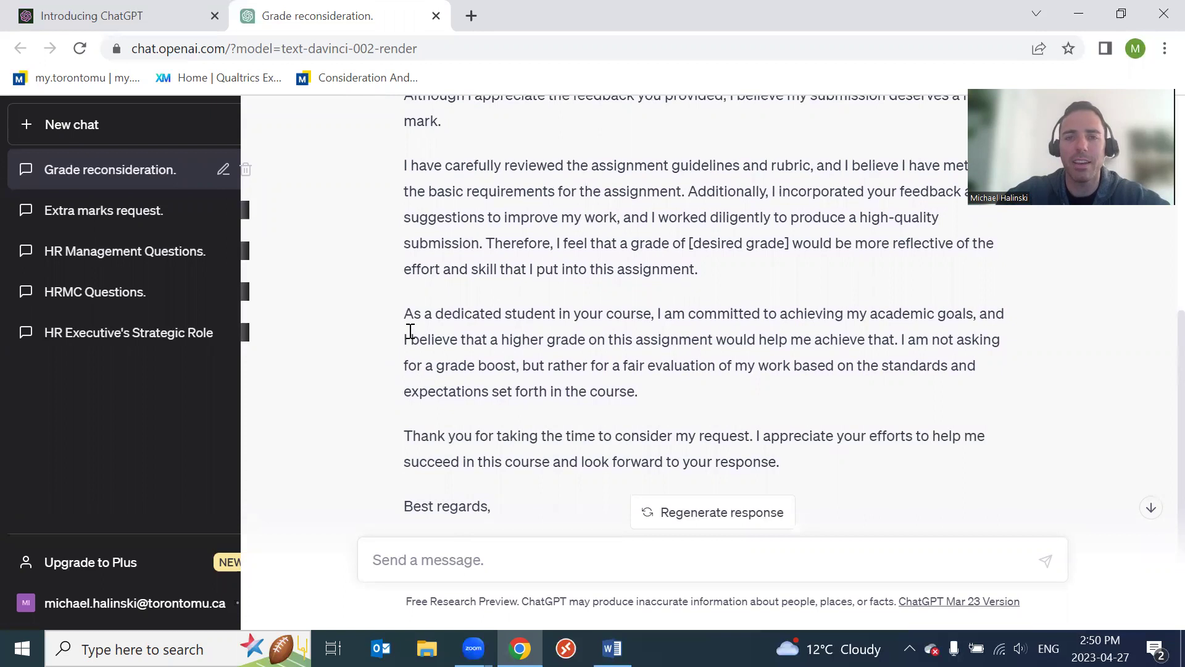
{"action": "left_click_drag", "start_coordinate": [405, 315], "coordinate": [891, 350]}
{"action": "left_click", "coordinate": [894, 349]}
{"action": "left_click_drag", "start_coordinate": [635, 392], "coordinate": [901, 341]}
{"action": "left_click", "coordinate": [710, 412]}
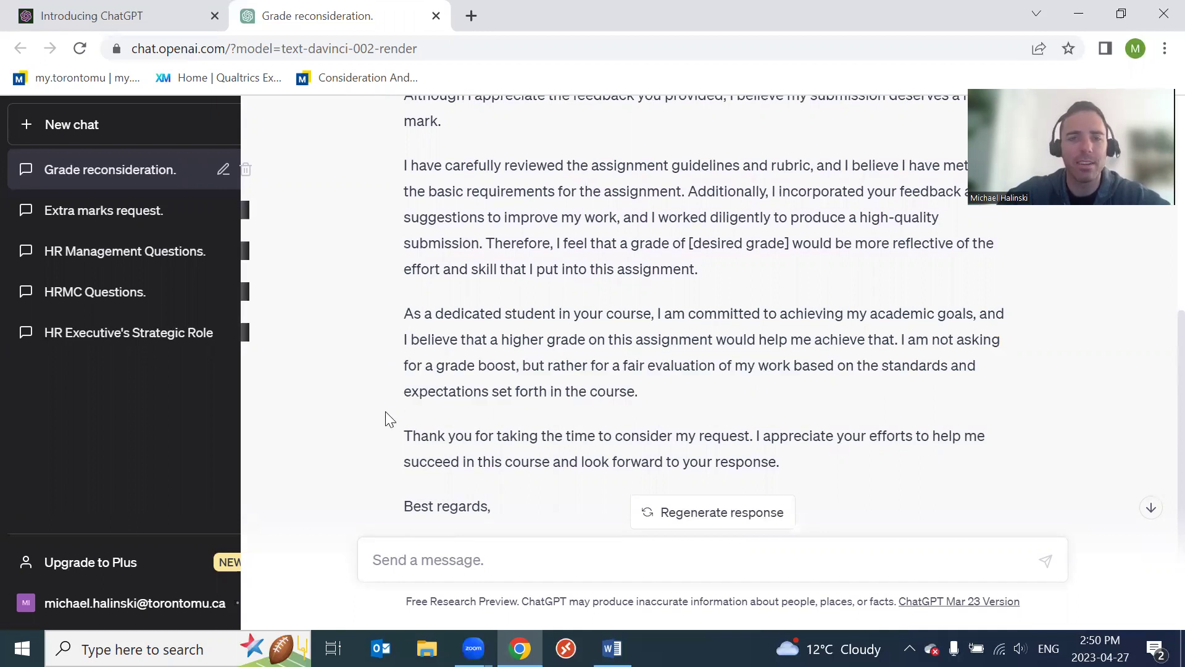
{"action": "scroll", "coordinate": [381, 400], "scroll_direction": "down", "scroll_amount": 2}
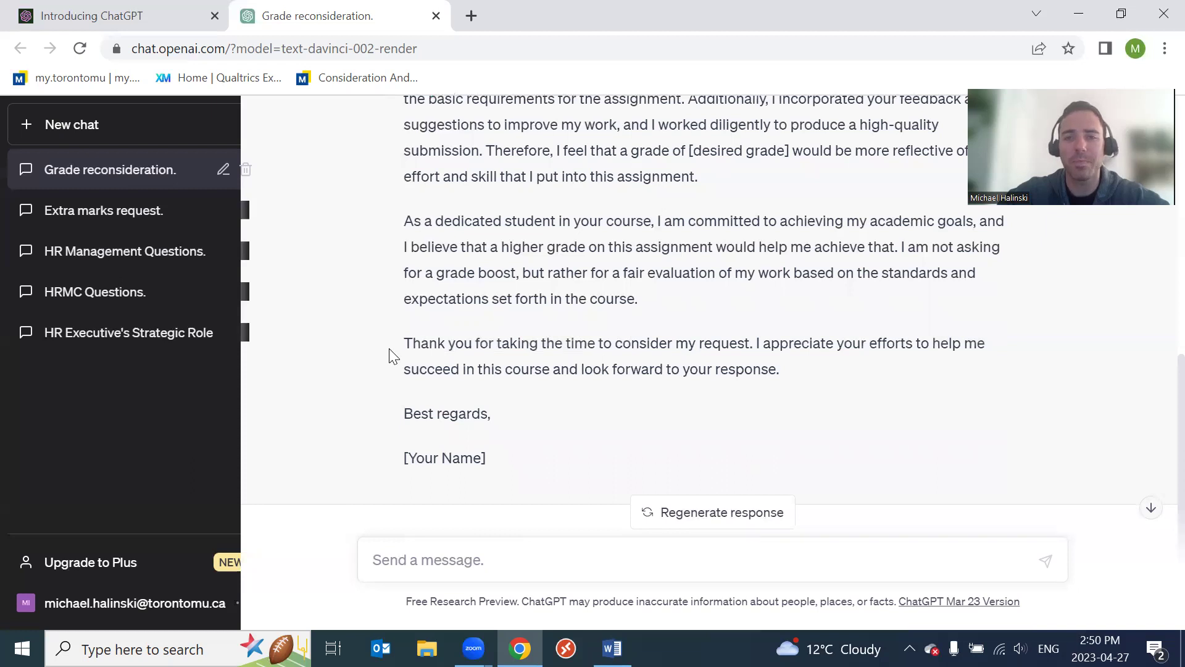
{"action": "scroll", "coordinate": [390, 355], "scroll_direction": "down", "scroll_amount": 1}
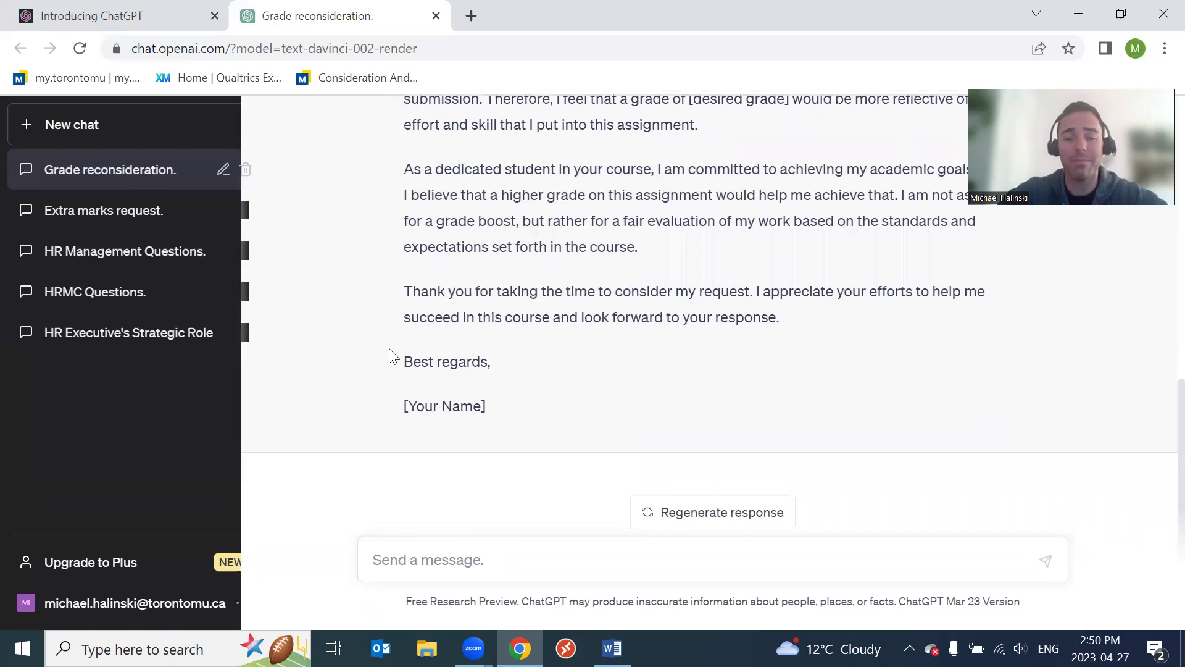
{"action": "scroll", "coordinate": [390, 356], "scroll_direction": "up", "scroll_amount": 5}
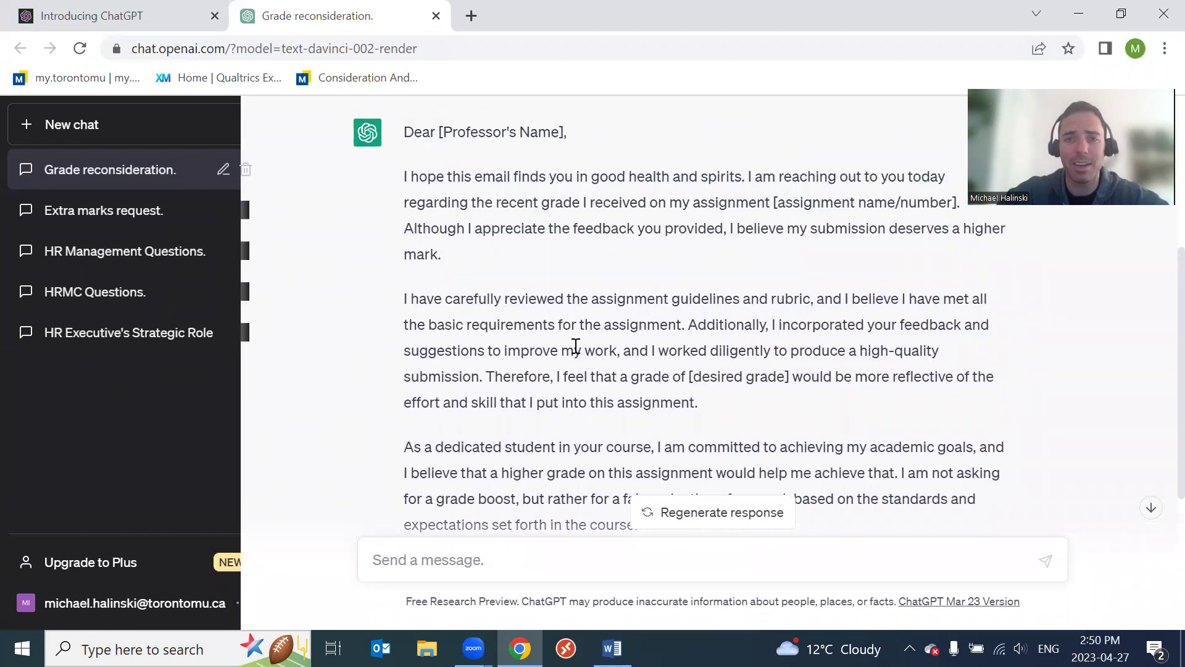
{"action": "scroll", "coordinate": [720, 431], "scroll_direction": "down", "scroll_amount": 3}
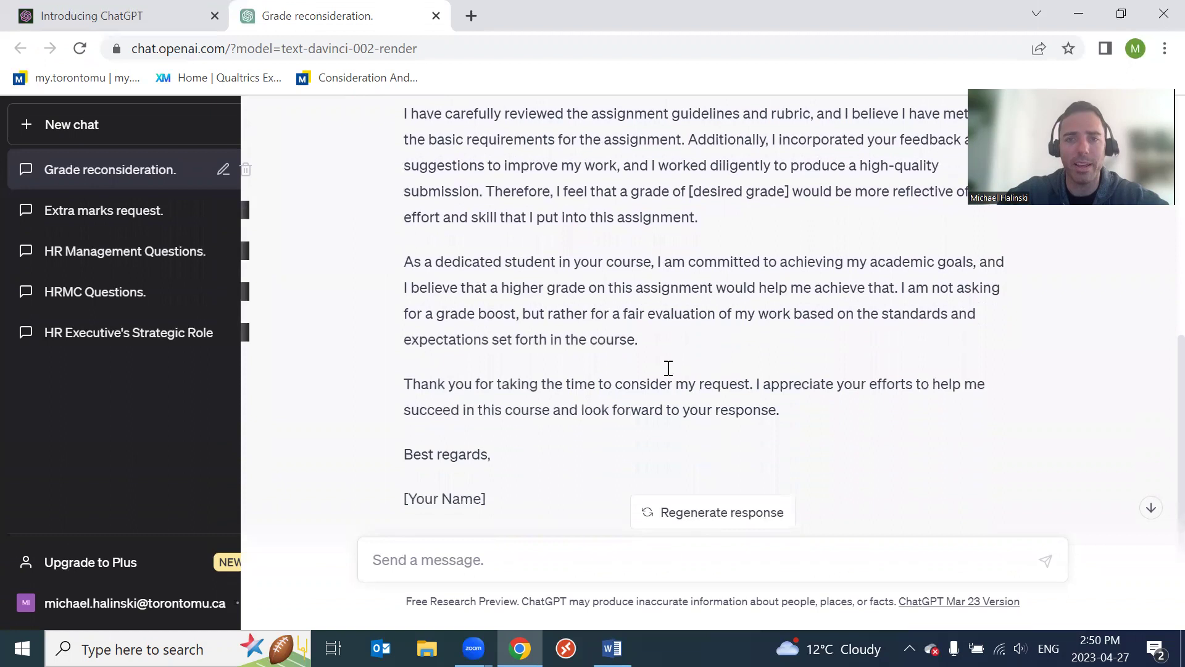
{"action": "scroll", "coordinate": [693, 272], "scroll_direction": "up", "scroll_amount": 2}
{"action": "left_click_drag", "start_coordinate": [692, 284], "coordinate": [793, 284]}
{"action": "scroll", "coordinate": [617, 278], "scroll_direction": "up", "scroll_amount": 2}
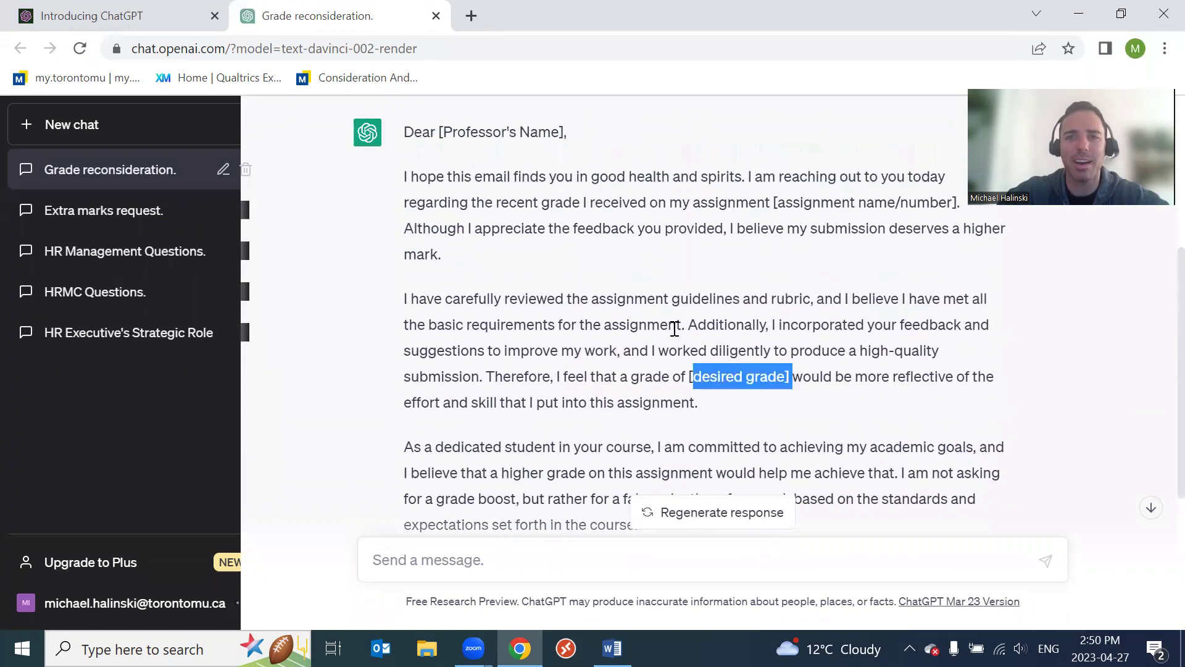
{"action": "left_click_drag", "start_coordinate": [677, 328], "coordinate": [698, 329]}
{"action": "scroll", "coordinate": [540, 339], "scroll_direction": "down", "scroll_amount": 3}
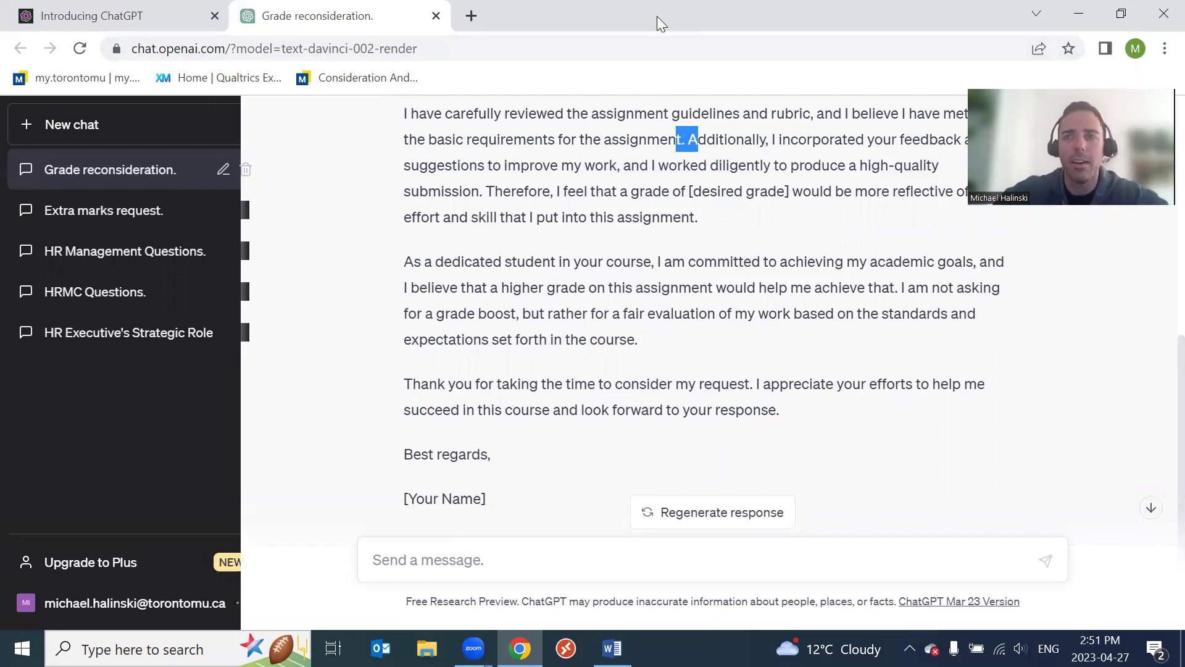
- Snap Chrome to the right half beside Word and review the opening of the drafts
{"action": "key", "text": "super+Right"}
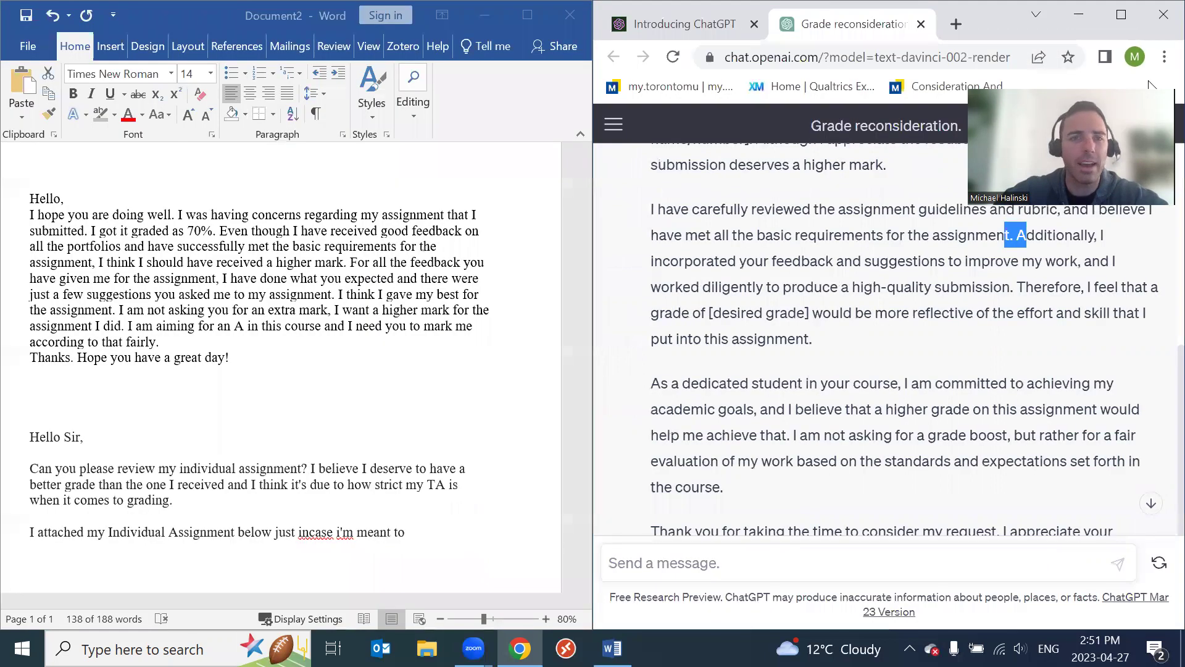
{"action": "left_click", "coordinate": [188, 326]}
{"action": "scroll", "coordinate": [32, 368], "scroll_direction": "down", "scroll_amount": 1}
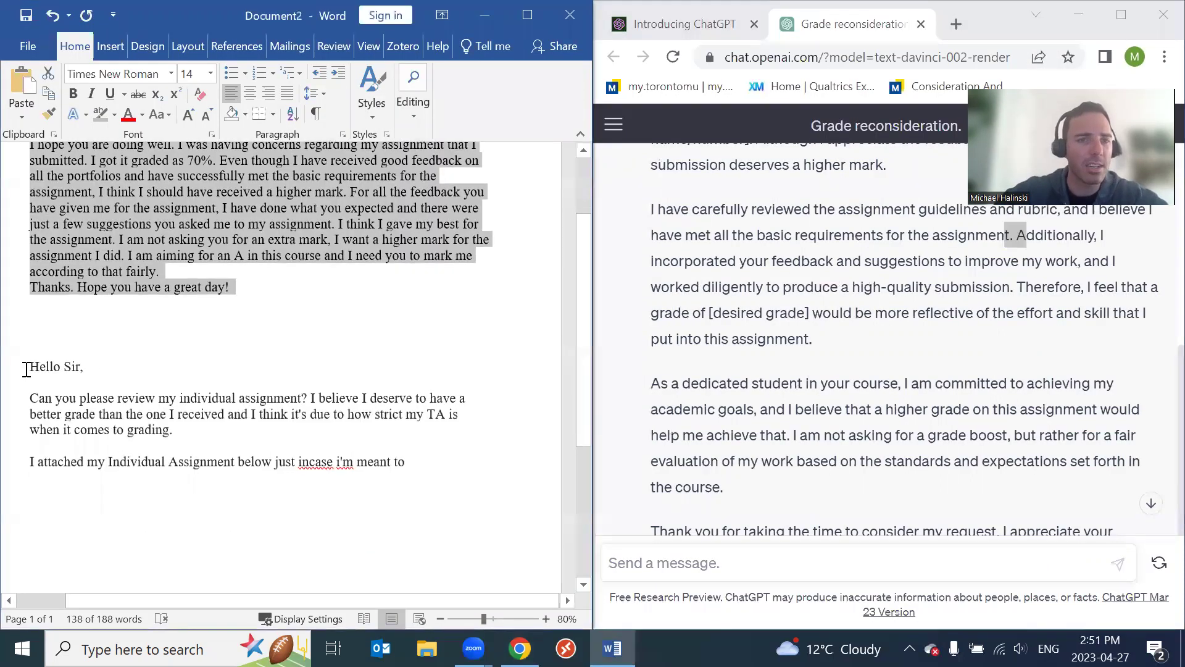
{"action": "left_click", "coordinate": [27, 370]}
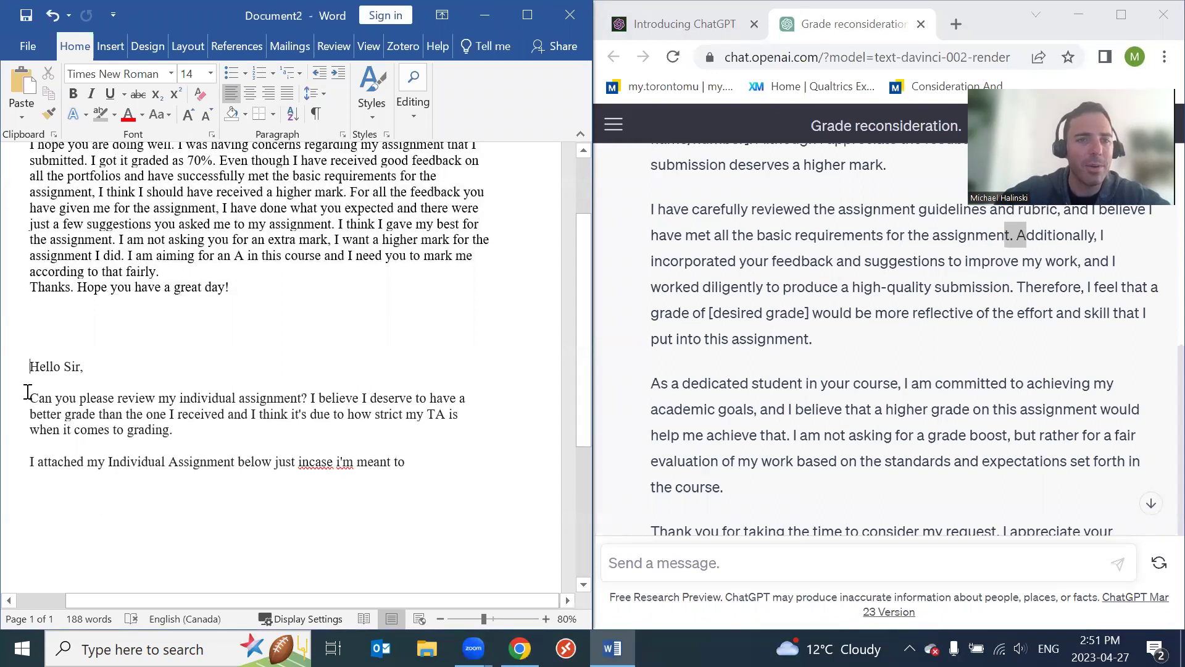
{"action": "scroll", "coordinate": [71, 390], "scroll_direction": "up", "scroll_amount": 2}
{"action": "scroll", "coordinate": [71, 391], "scroll_direction": "down", "scroll_amount": 1}
{"action": "left_click_drag", "start_coordinate": [30, 179], "coordinate": [179, 180]}
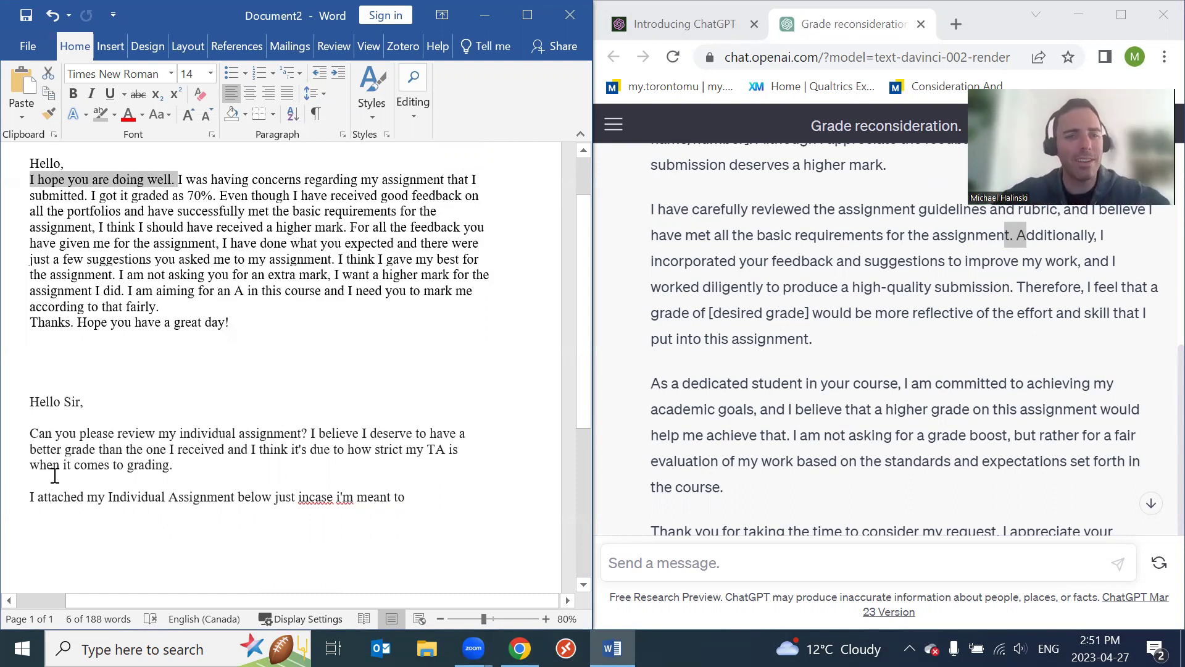
{"action": "left_click", "coordinate": [35, 437]}
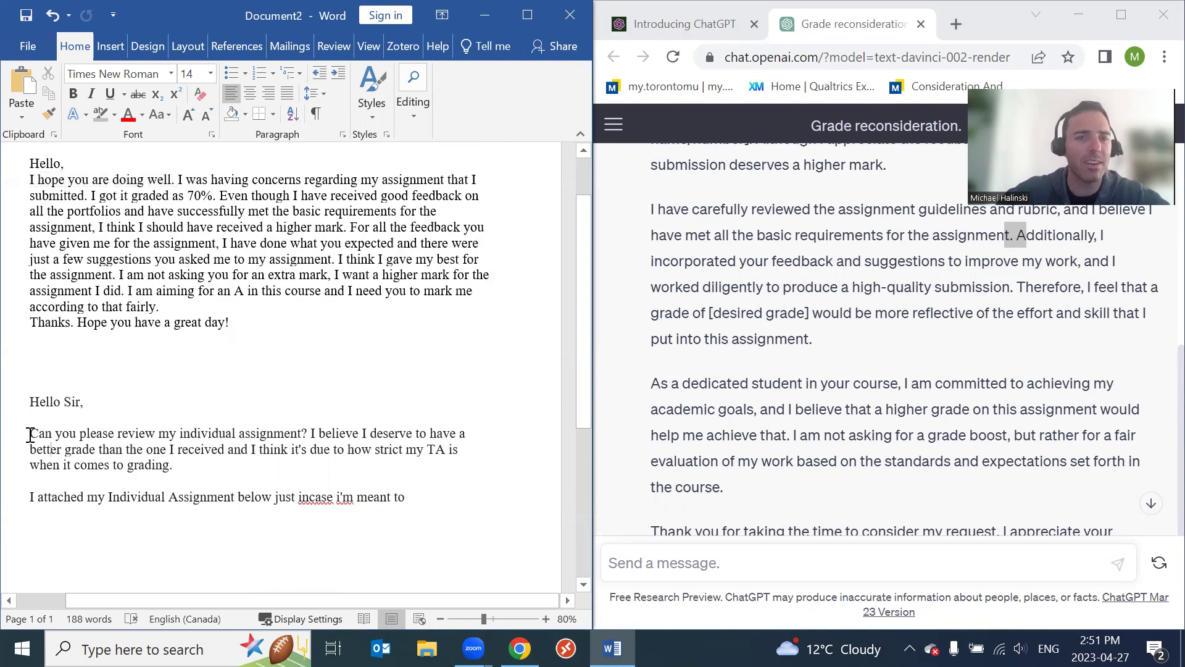
{"action": "scroll", "coordinate": [30, 432], "scroll_direction": "down", "scroll_amount": 1}
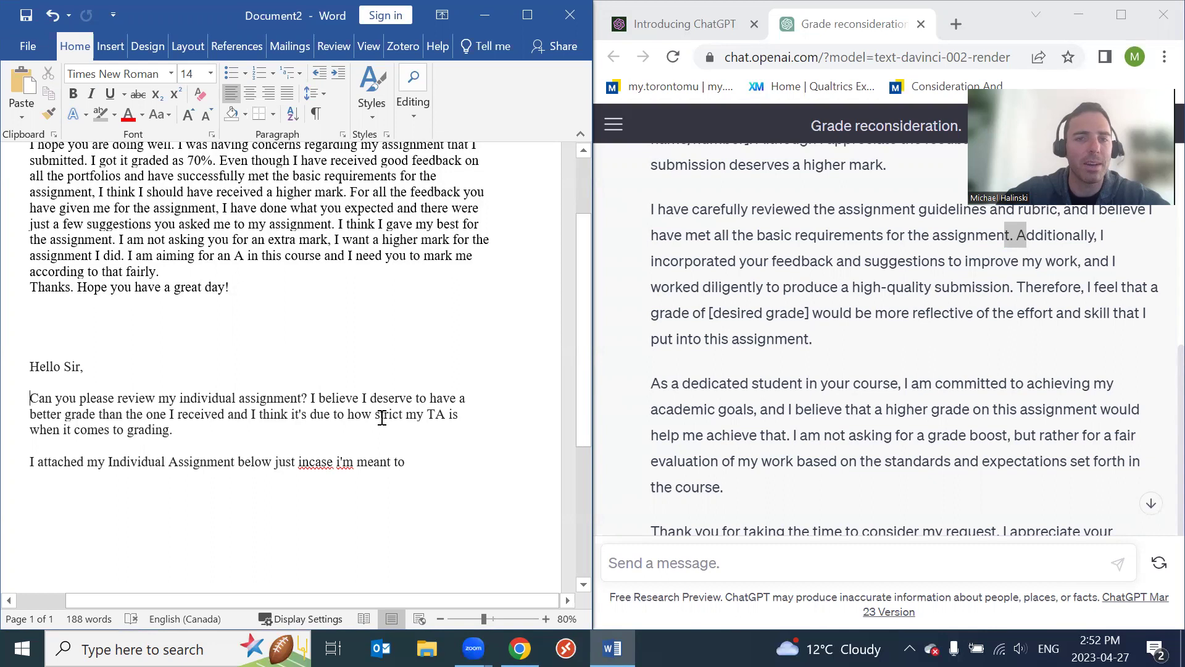
- Review the second draft's strict-TA and Individual Assignment passages, then select the whole 'Hello Sir,' email
{"action": "left_click_drag", "start_coordinate": [383, 415], "coordinate": [388, 432]}
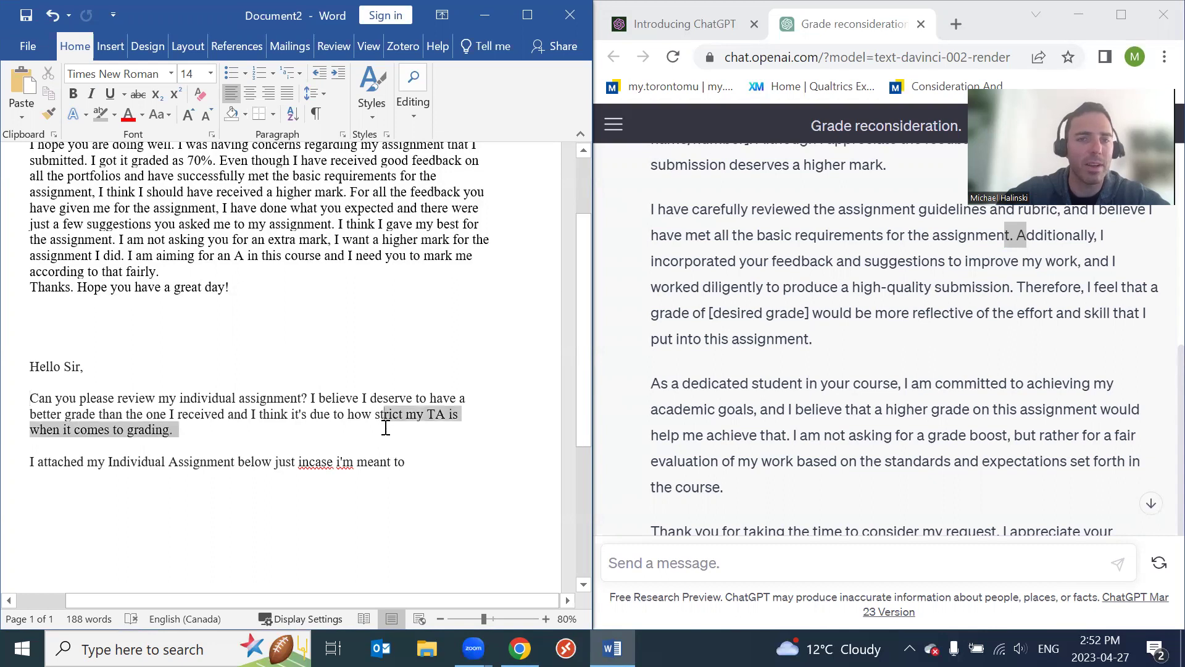
{"action": "left_click", "coordinate": [302, 436]}
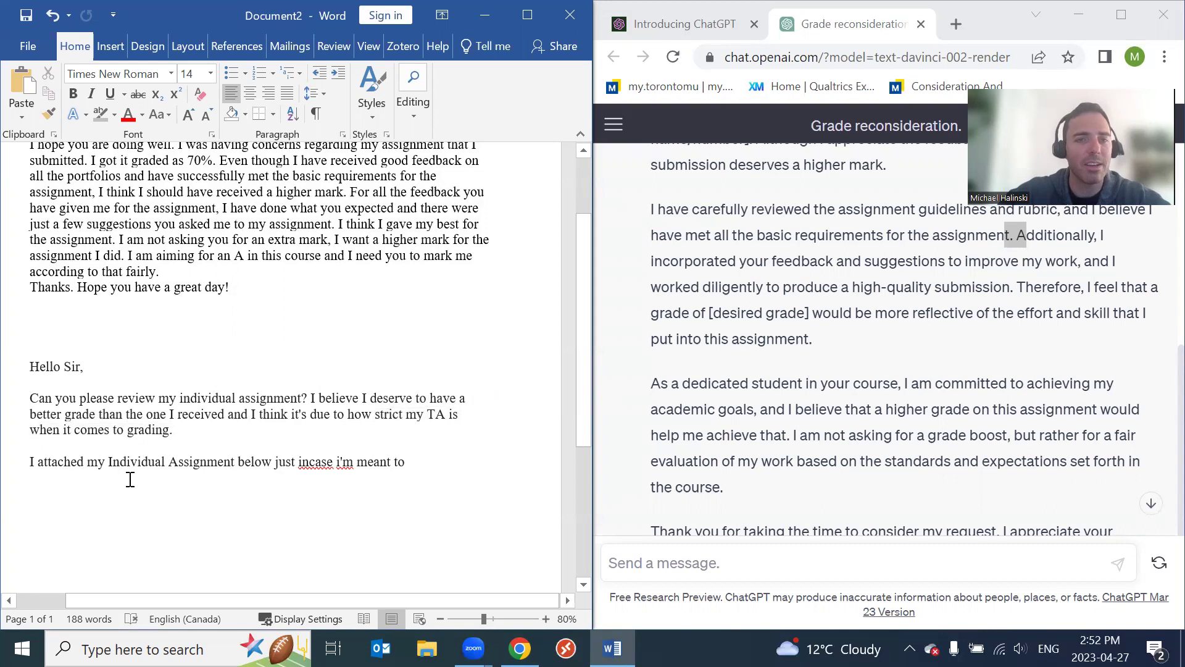
{"action": "left_click_drag", "start_coordinate": [137, 463], "coordinate": [236, 465]}
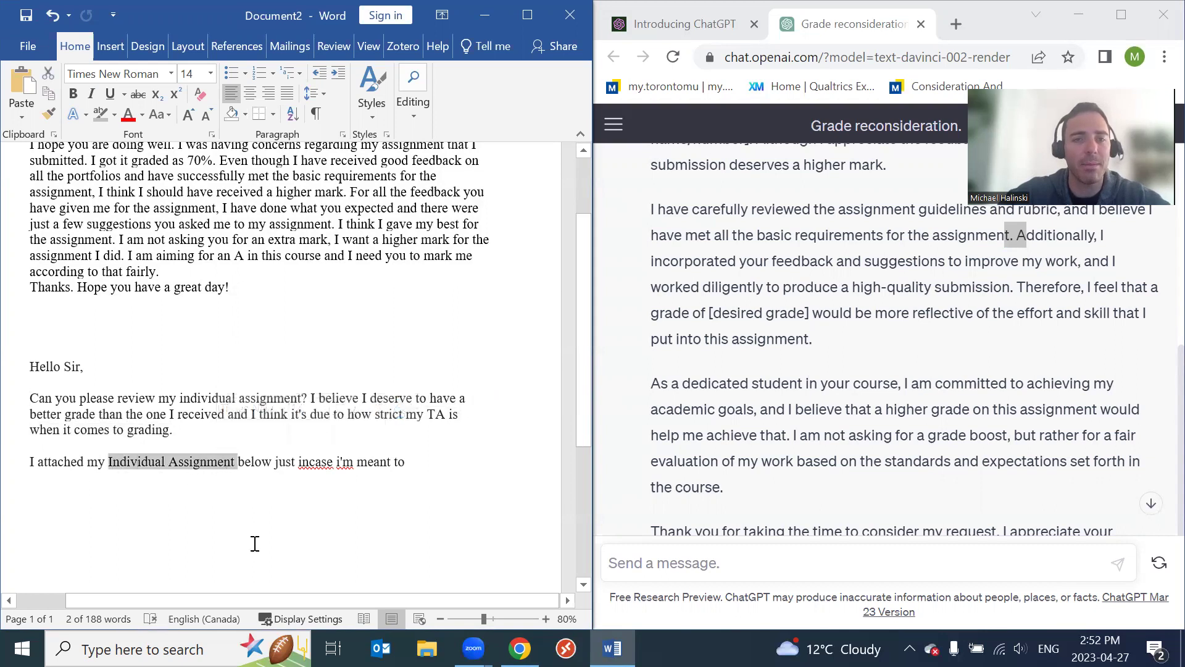
{"action": "left_click_drag", "start_coordinate": [316, 465], "coordinate": [356, 464]}
{"action": "left_click", "coordinate": [338, 513]}
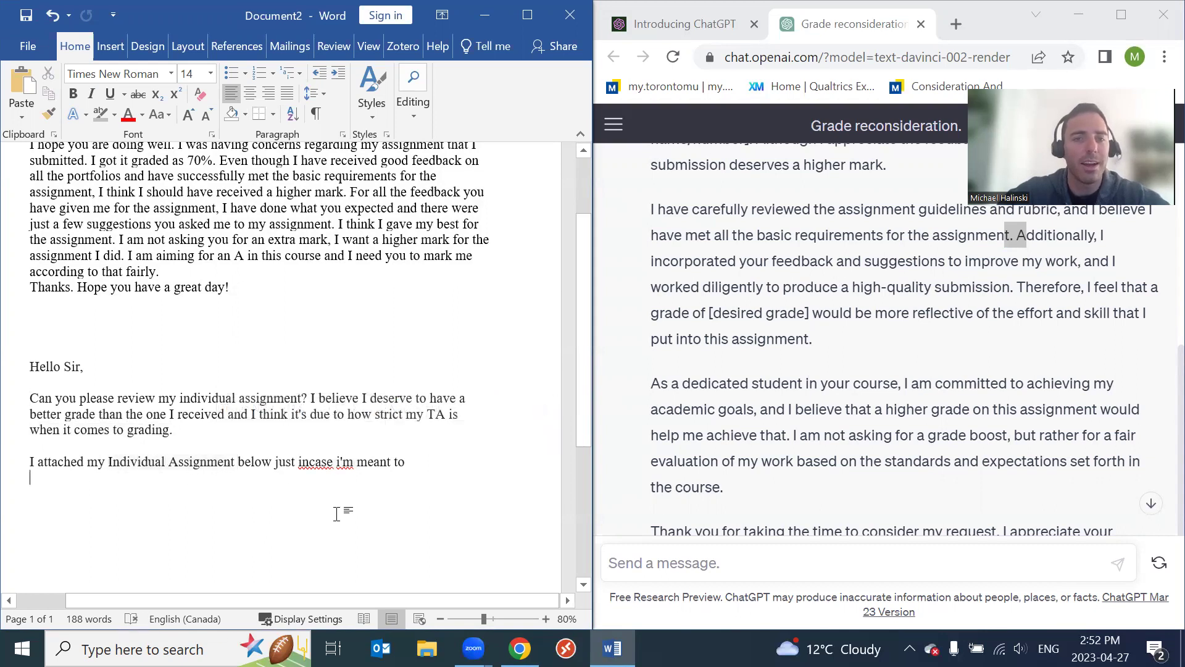
{"action": "left_click_drag", "start_coordinate": [214, 418], "coordinate": [276, 418]}
{"action": "left_click", "coordinate": [253, 474]}
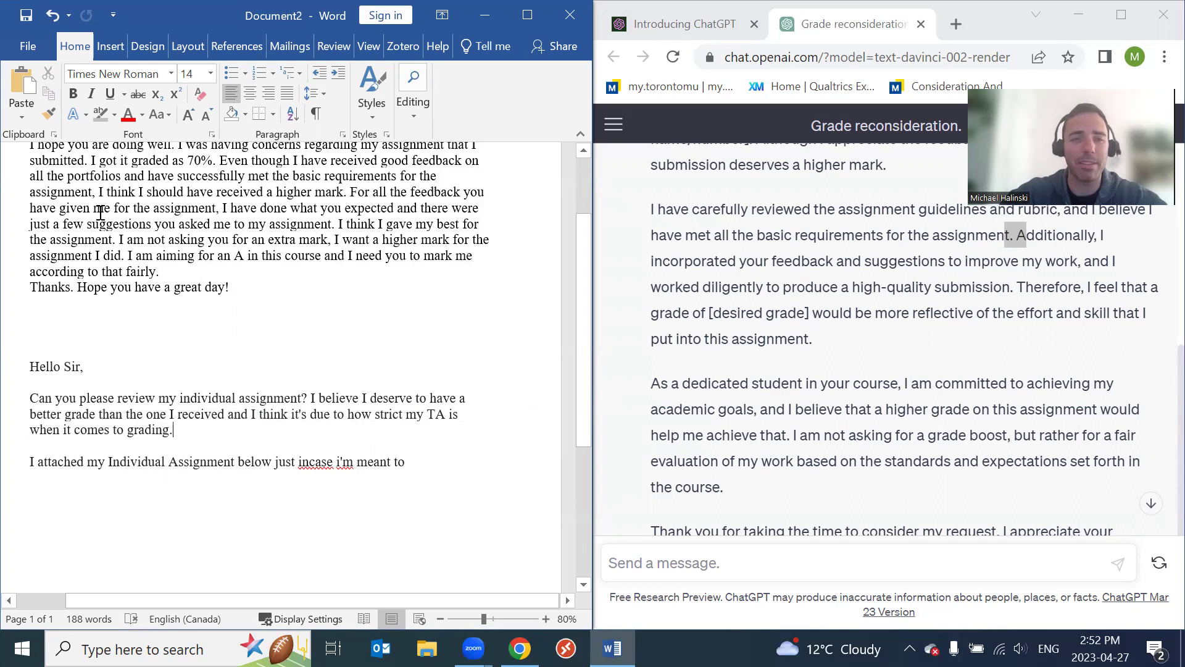
{"action": "left_click_drag", "start_coordinate": [31, 367], "coordinate": [459, 583]}
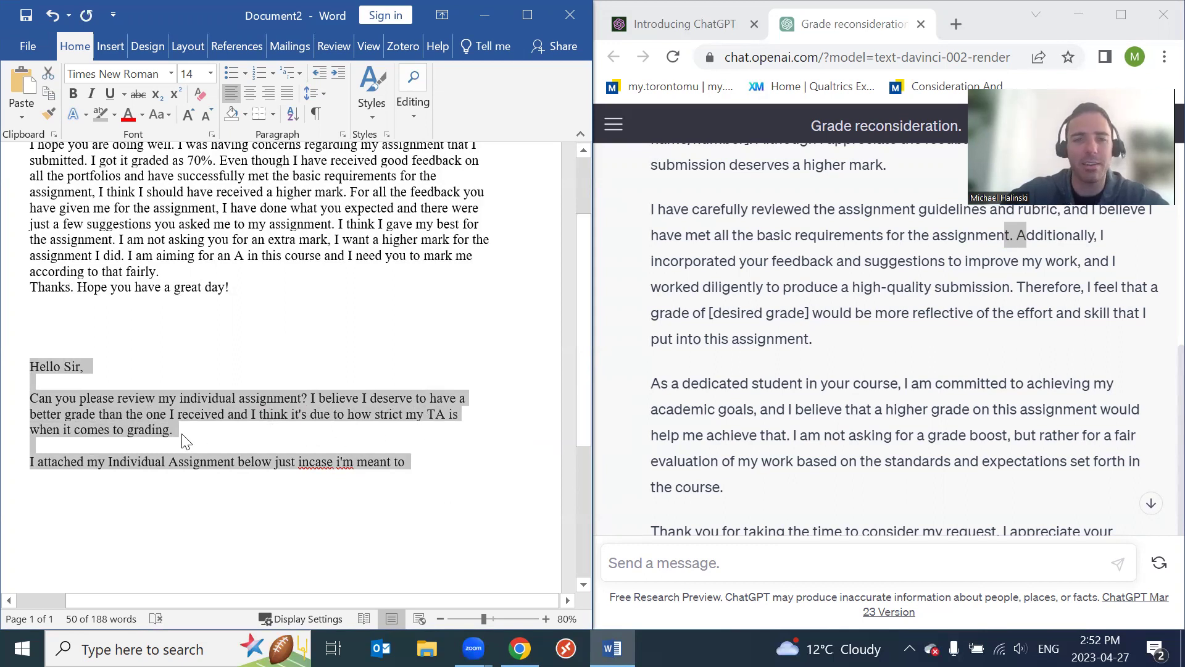
- Scroll the ChatGPT conversation back up to the original persuasive-email request
{"action": "left_click", "coordinate": [772, 409]}
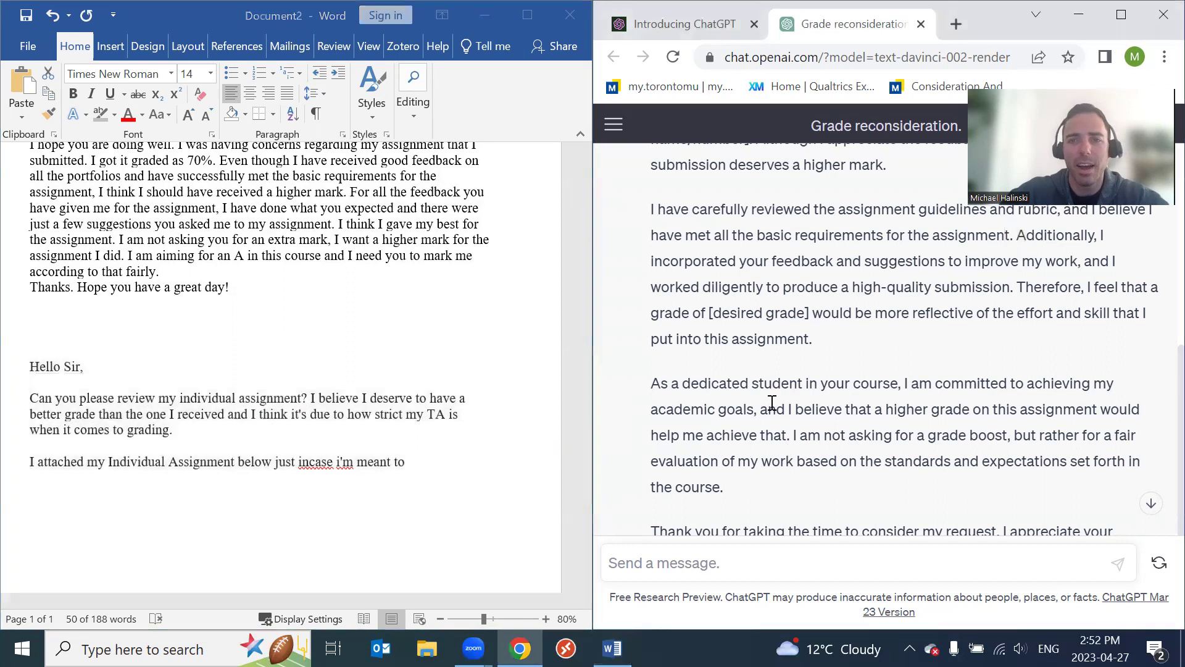
{"action": "scroll", "coordinate": [773, 408], "scroll_direction": "up", "scroll_amount": 6}
{"action": "scroll", "coordinate": [773, 432], "scroll_direction": "up", "scroll_amount": 2}
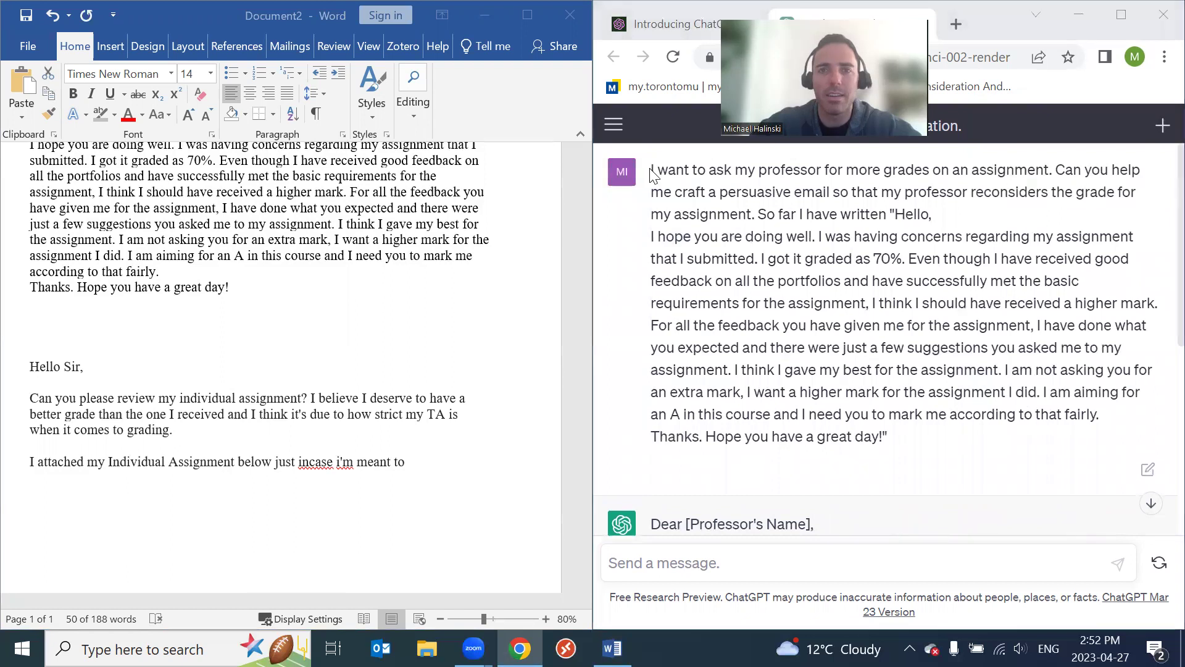
- Reuse the original persuasive-email request as the new prompt, ending with an opening quotation mark
{"action": "left_click_drag", "start_coordinate": [654, 170], "coordinate": [842, 215]}
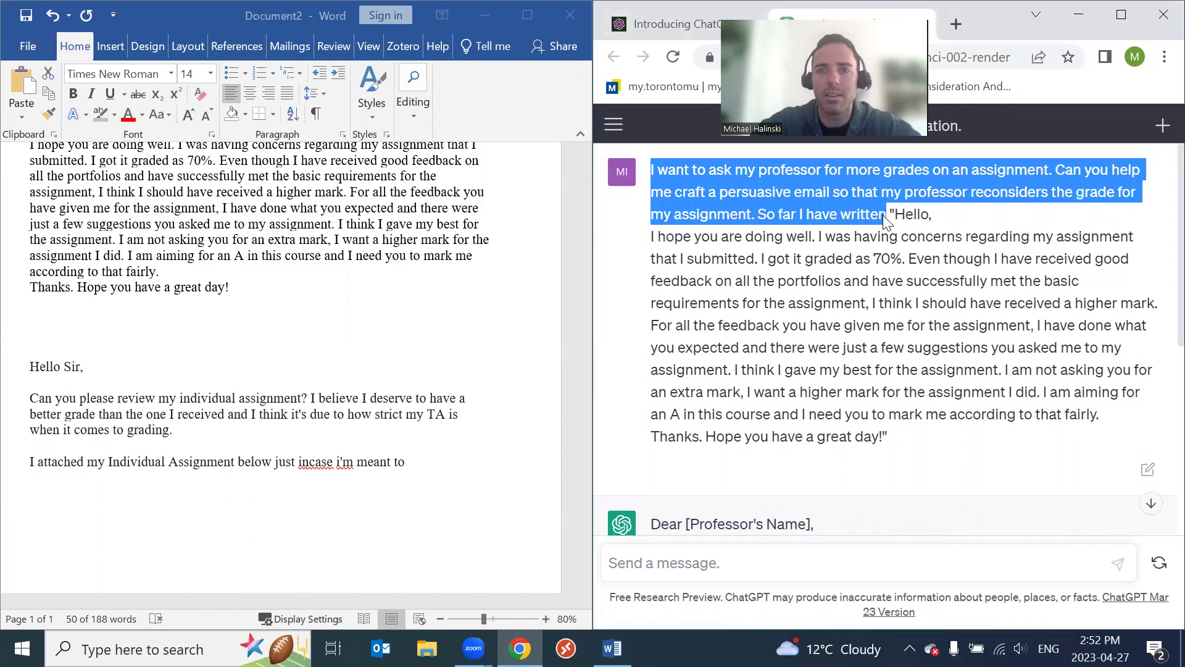
{"action": "scroll", "coordinate": [765, 334], "scroll_direction": "down", "scroll_amount": 5}
{"action": "left_click", "coordinate": [751, 563]}
{"action": "key", "text": "ctrl+v"}
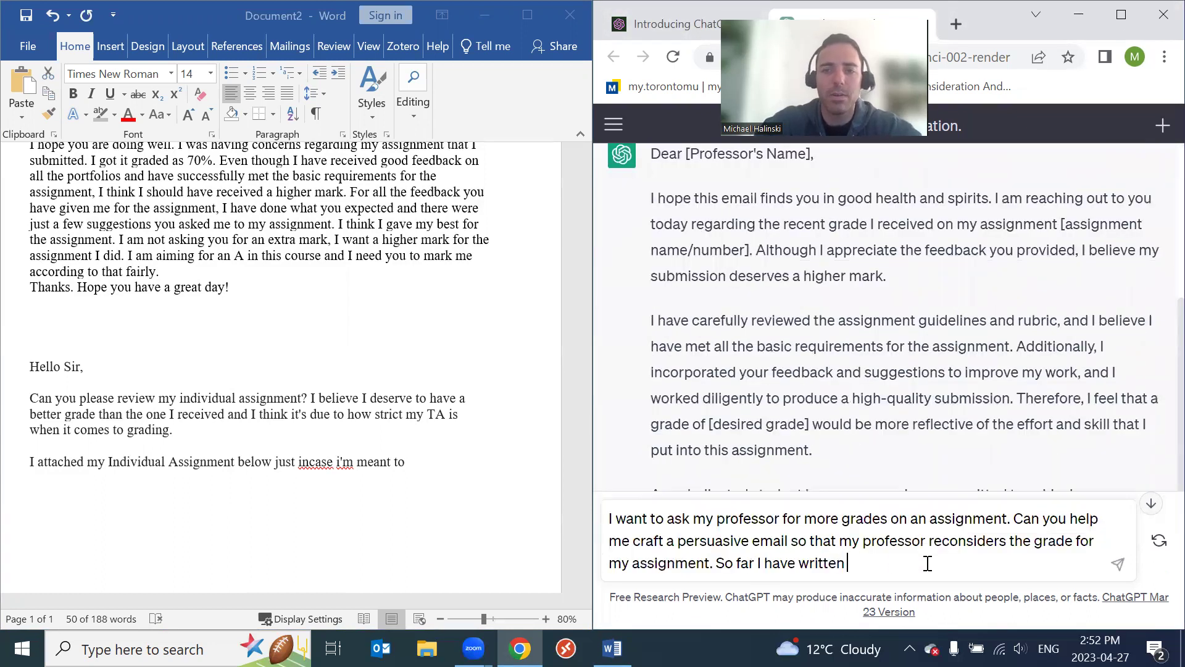
{"action": "type", "text": "\""}
- Copy the second Word draft into the prompt, remove the blank line and close the quote
{"action": "left_click_drag", "start_coordinate": [28, 365], "coordinate": [407, 463]}
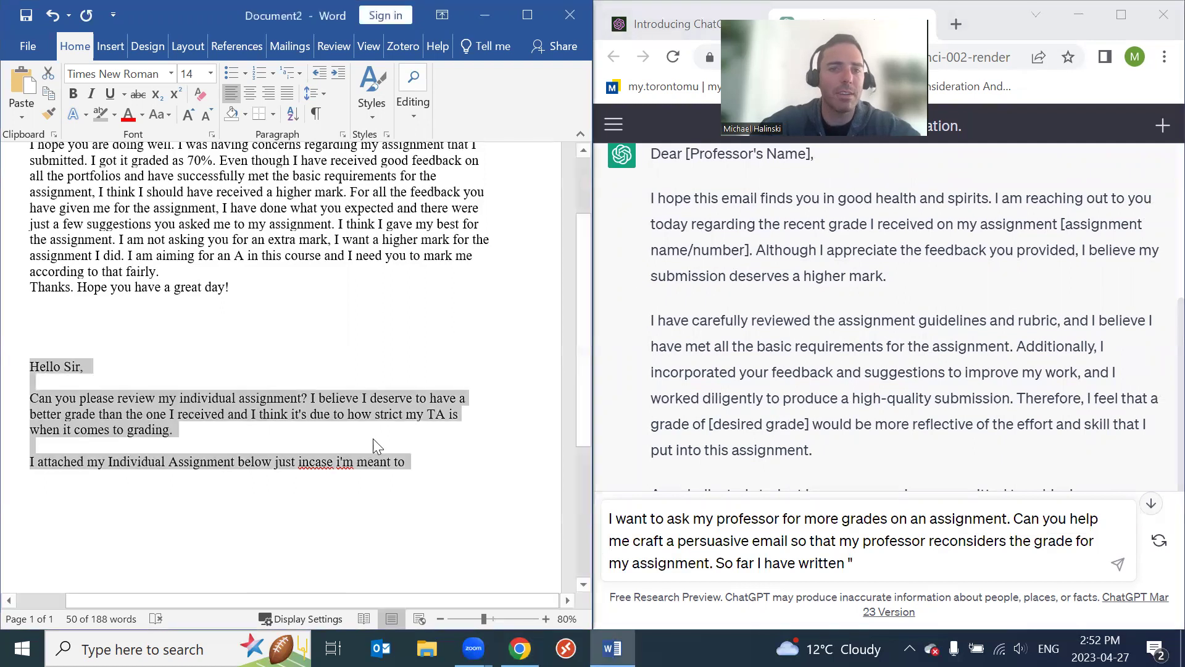
{"action": "key", "text": "ctrl+c"}
{"action": "left_click", "coordinate": [882, 565]}
{"action": "key", "text": "ctrl+v"}
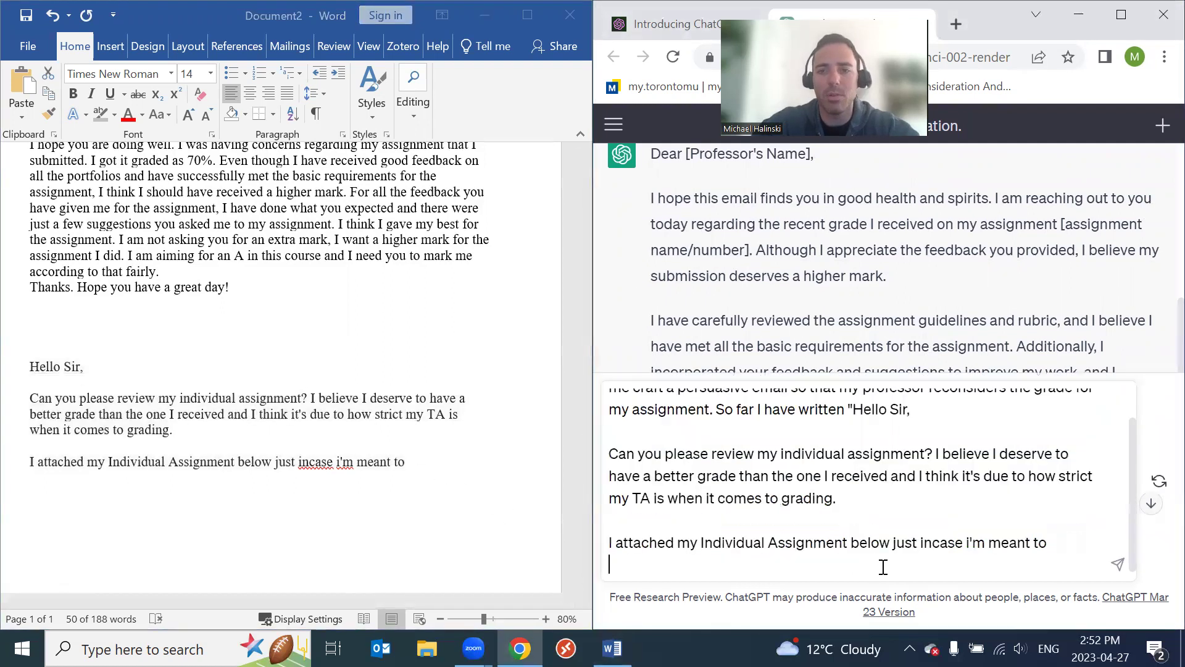
{"action": "key", "text": "BackSpace"}
{"action": "type", "text": "\""}
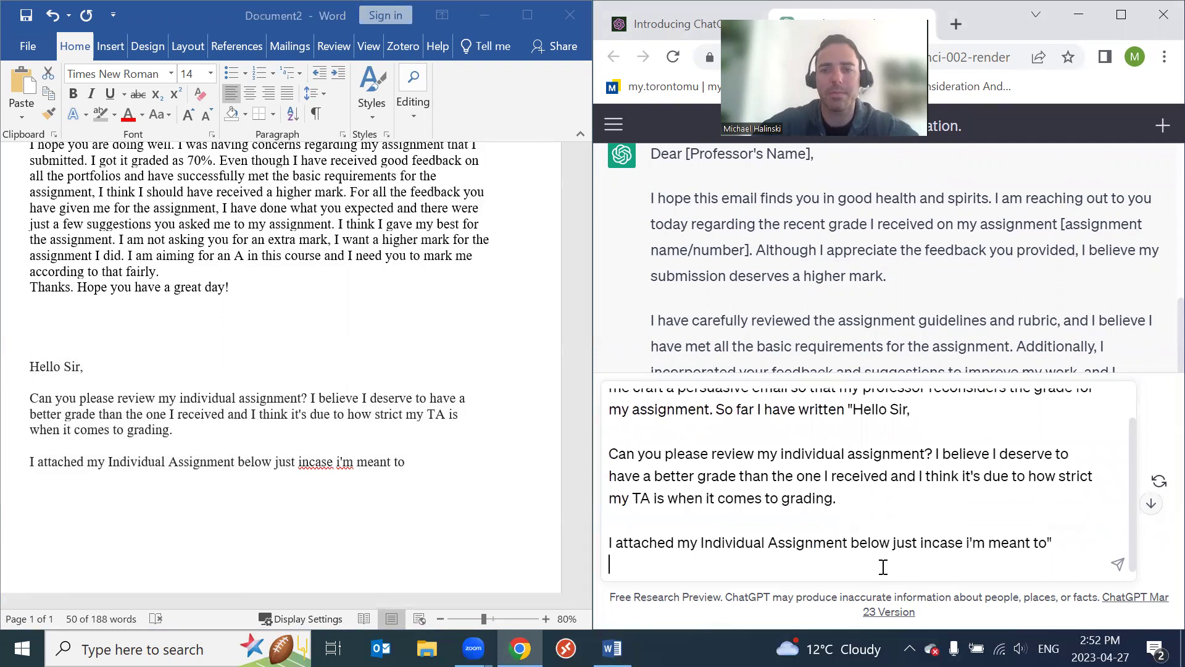
{"action": "scroll", "coordinate": [884, 566], "scroll_direction": "down", "scroll_amount": 1}
{"action": "scroll", "coordinate": [883, 567], "scroll_direction": "up", "scroll_amount": 1}
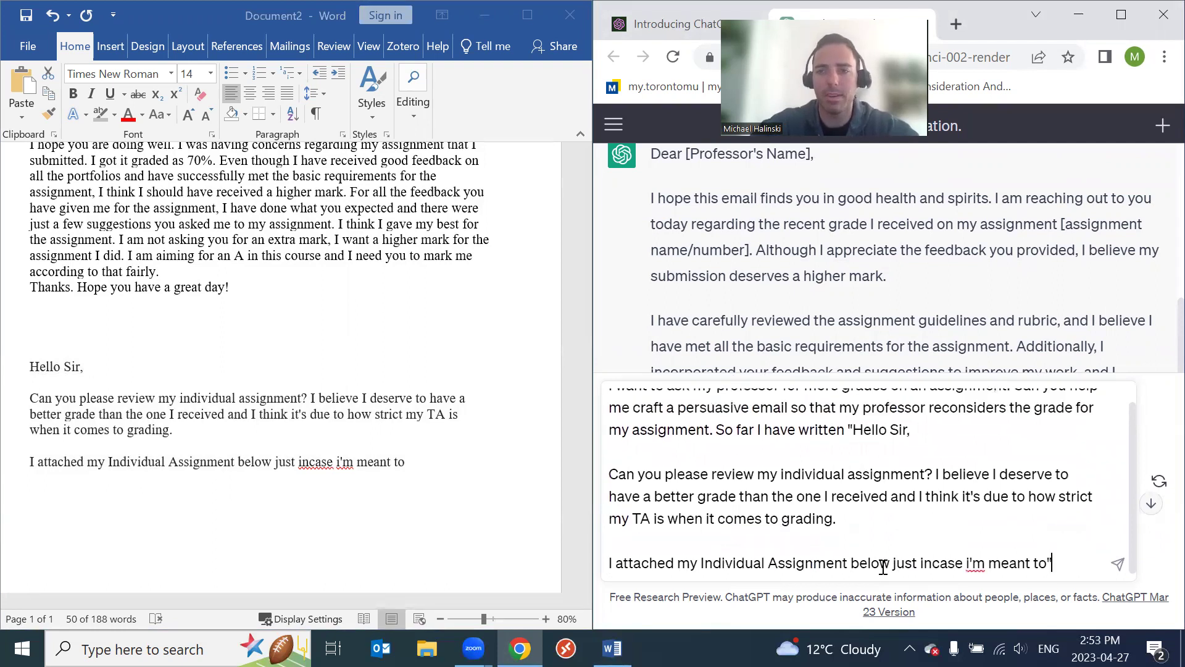
- Send the quoted draft, maximize Chrome, and read the reply's '[course name]' placeholder
{"action": "left_click", "coordinate": [1118, 563]}
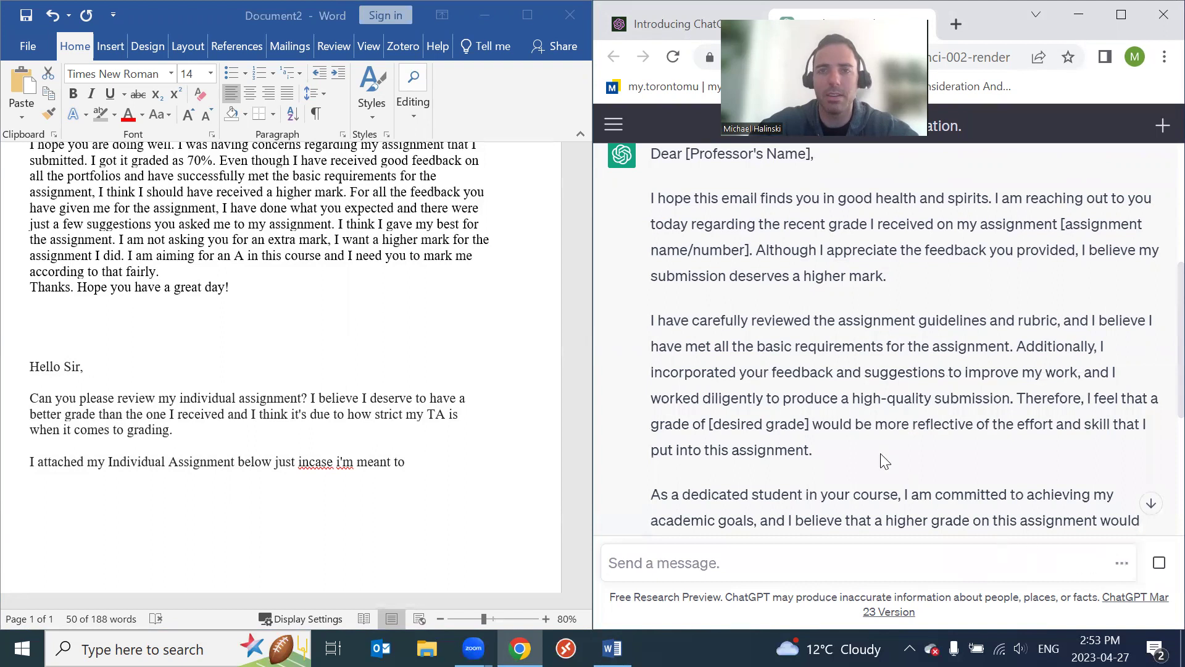
{"action": "scroll", "coordinate": [865, 446], "scroll_direction": "down", "scroll_amount": 12}
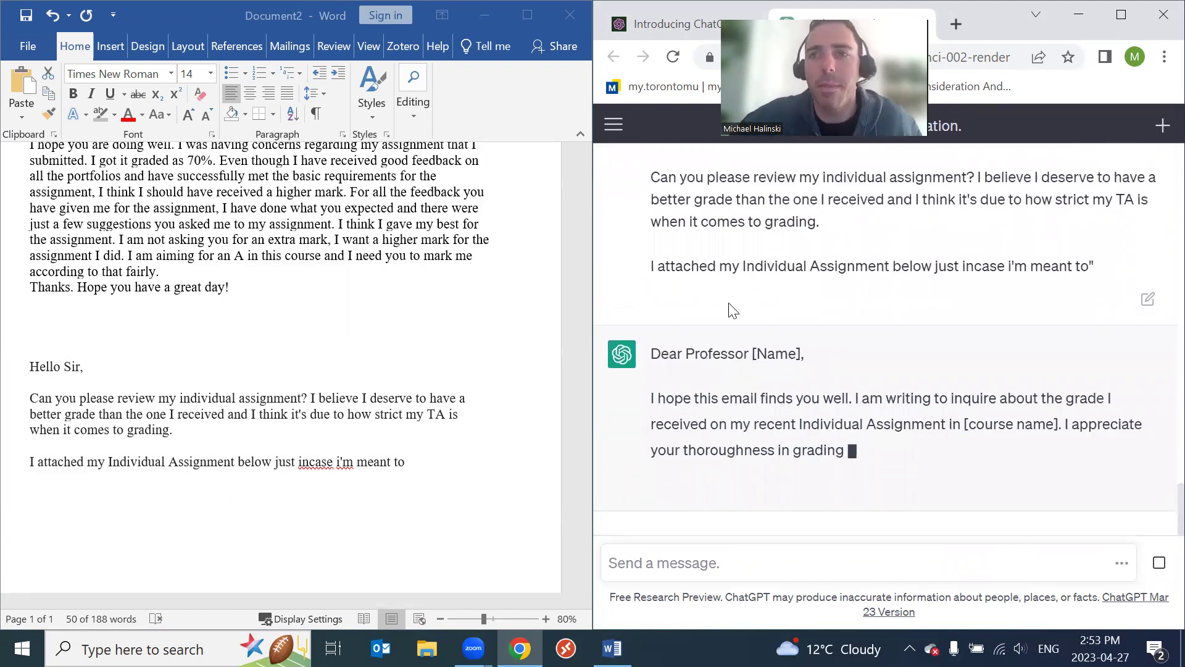
{"action": "key", "text": "super+Up"}
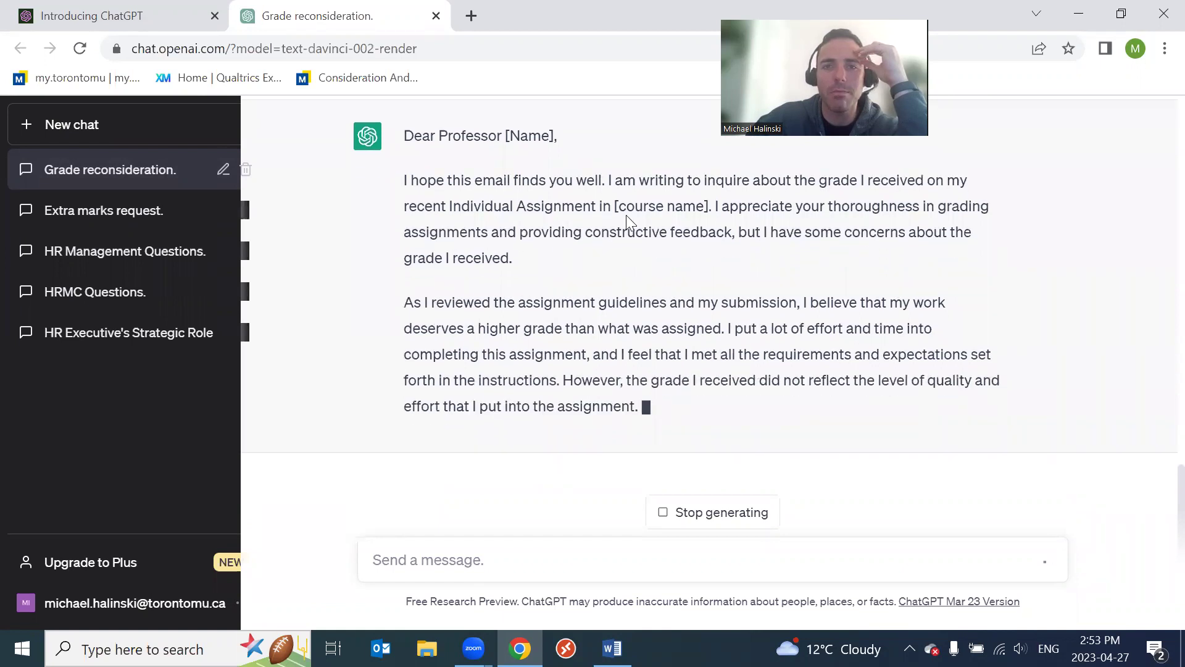
{"action": "left_click_drag", "start_coordinate": [619, 205], "coordinate": [666, 206]}
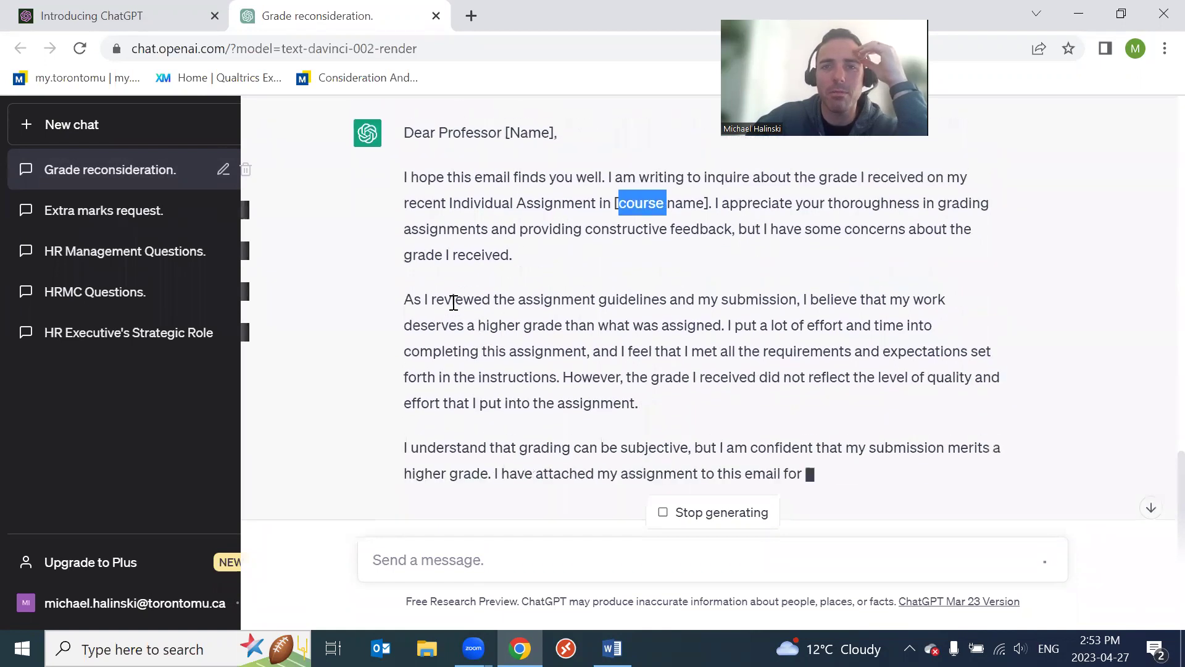
{"action": "scroll", "coordinate": [449, 308], "scroll_direction": "up", "scroll_amount": 1}
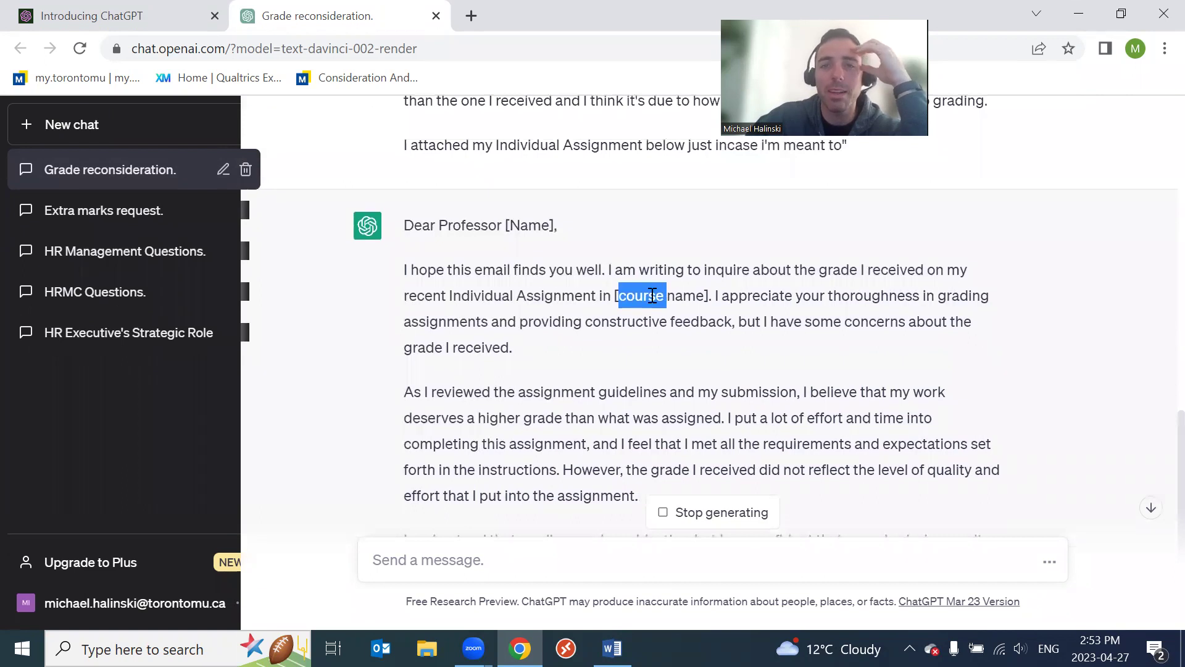
{"action": "left_click_drag", "start_coordinate": [626, 296], "coordinate": [682, 307]}
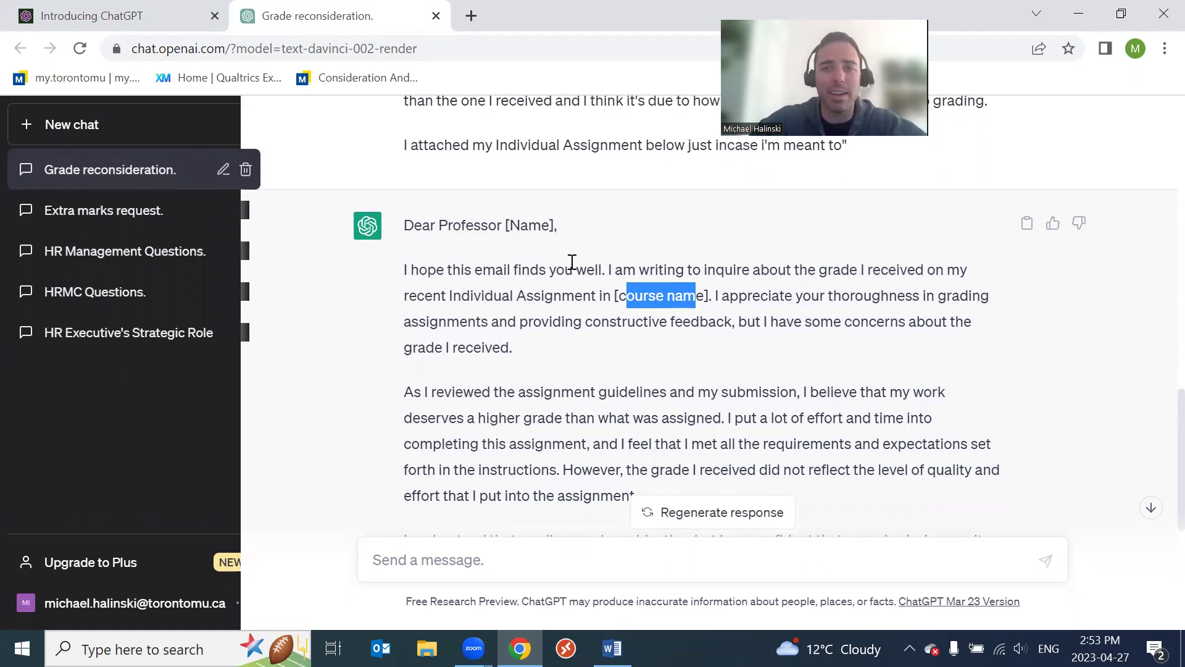
{"action": "scroll", "coordinate": [571, 262], "scroll_direction": "down", "scroll_amount": 10}
{"action": "scroll", "coordinate": [573, 268], "scroll_direction": "up", "scroll_amount": 3}
{"action": "scroll", "coordinate": [573, 267], "scroll_direction": "up", "scroll_amount": 5}
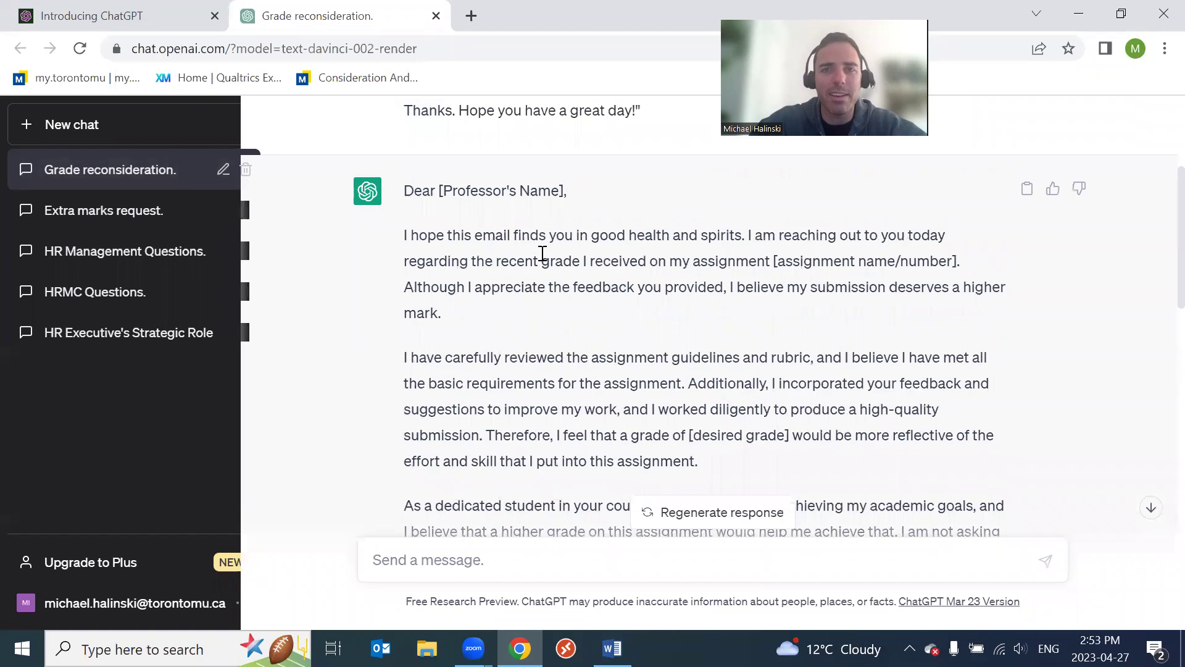
{"action": "scroll", "coordinate": [543, 254], "scroll_direction": "down", "scroll_amount": 2}
{"action": "scroll", "coordinate": [546, 271], "scroll_direction": "up", "scroll_amount": 10}
{"action": "scroll", "coordinate": [547, 276], "scroll_direction": "down", "scroll_amount": 4}
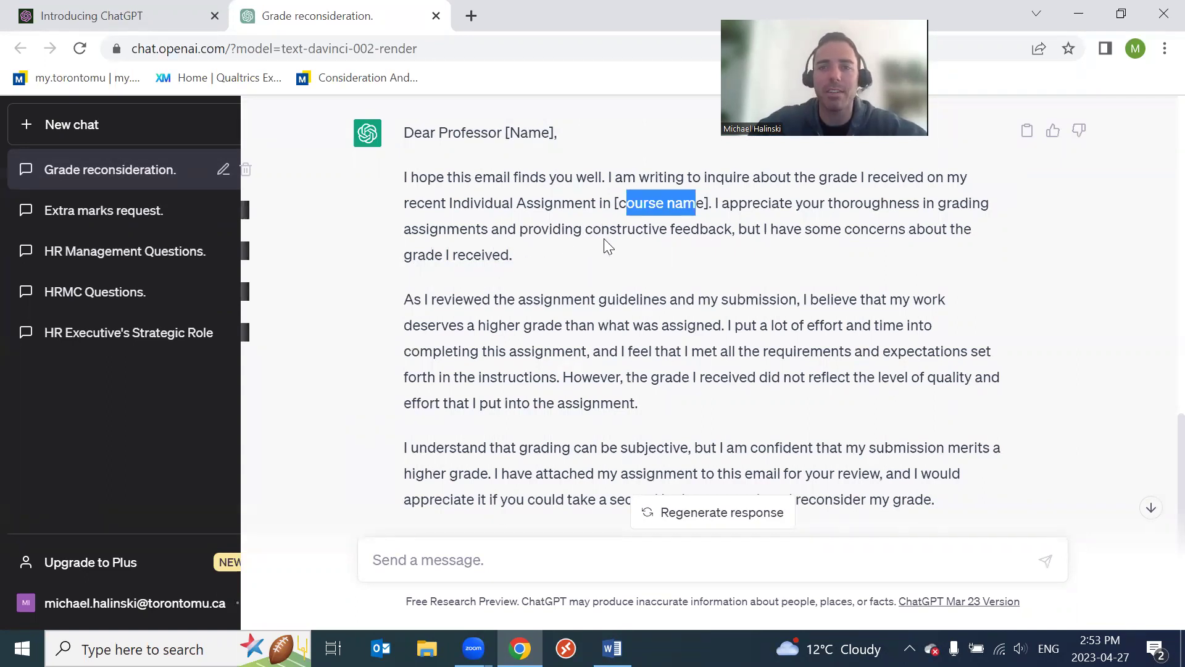
{"action": "left_click_drag", "start_coordinate": [518, 259], "coordinate": [403, 184]}
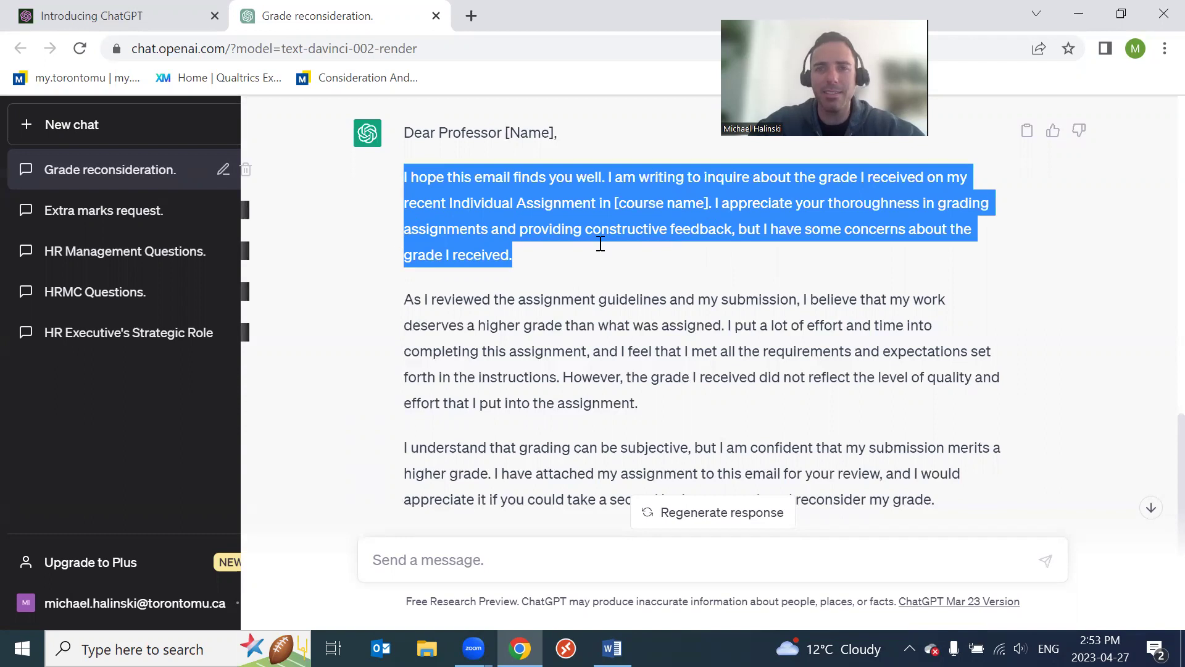
{"action": "left_click", "coordinate": [728, 207]}
{"action": "left_click_drag", "start_coordinate": [715, 203], "coordinate": [709, 248]}
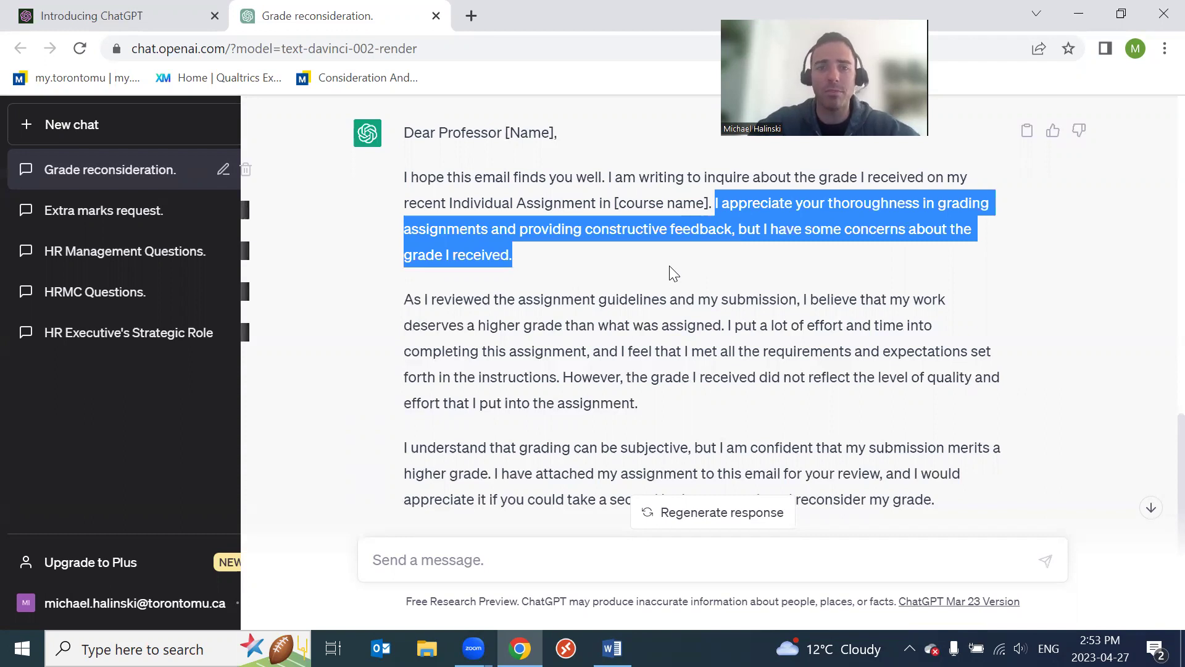
{"action": "left_click", "coordinate": [401, 283]}
{"action": "scroll", "coordinate": [400, 281], "scroll_direction": "down", "scroll_amount": 3}
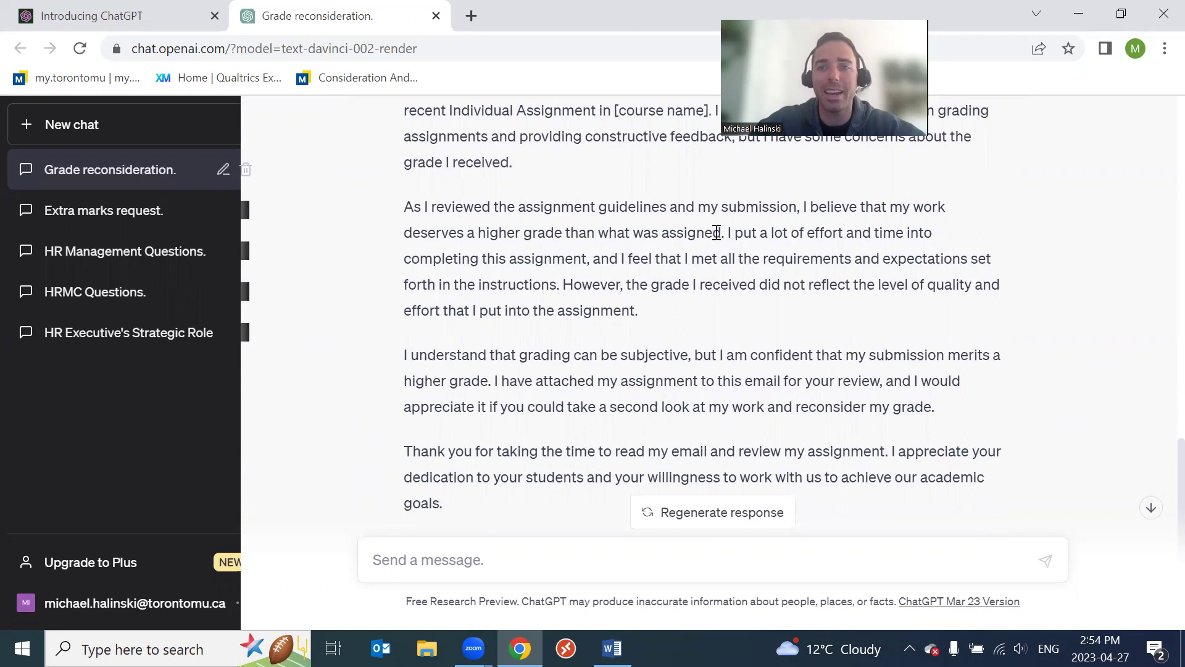
{"action": "left_click_drag", "start_coordinate": [727, 233], "coordinate": [404, 206]}
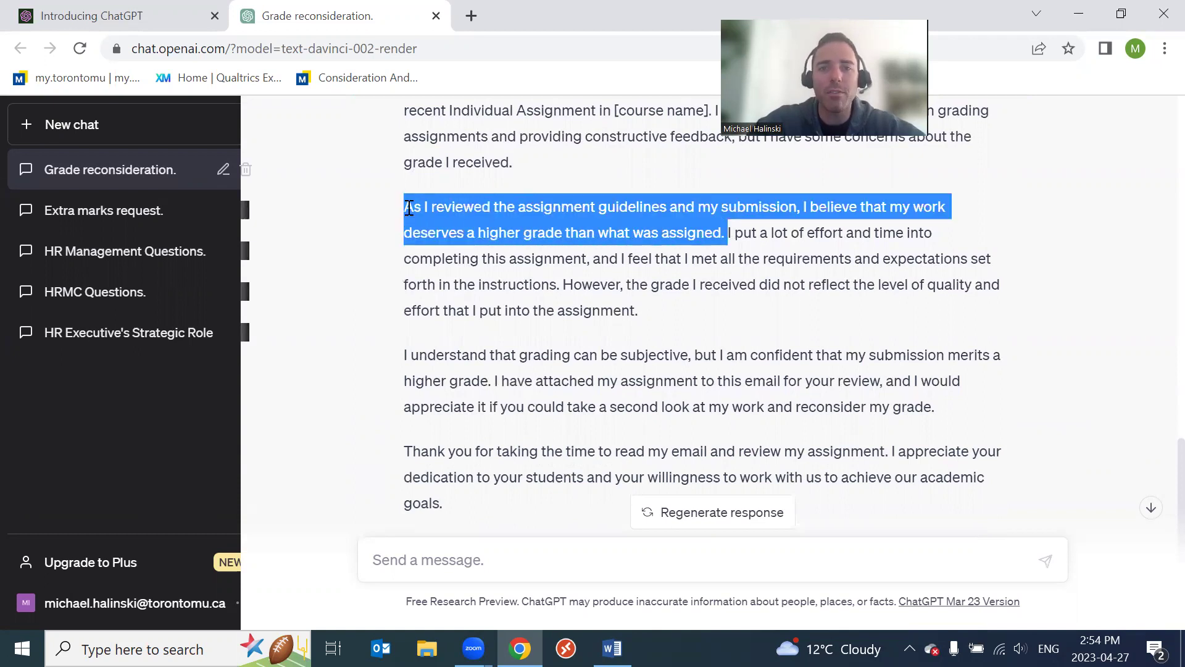
{"action": "left_click", "coordinate": [728, 227]}
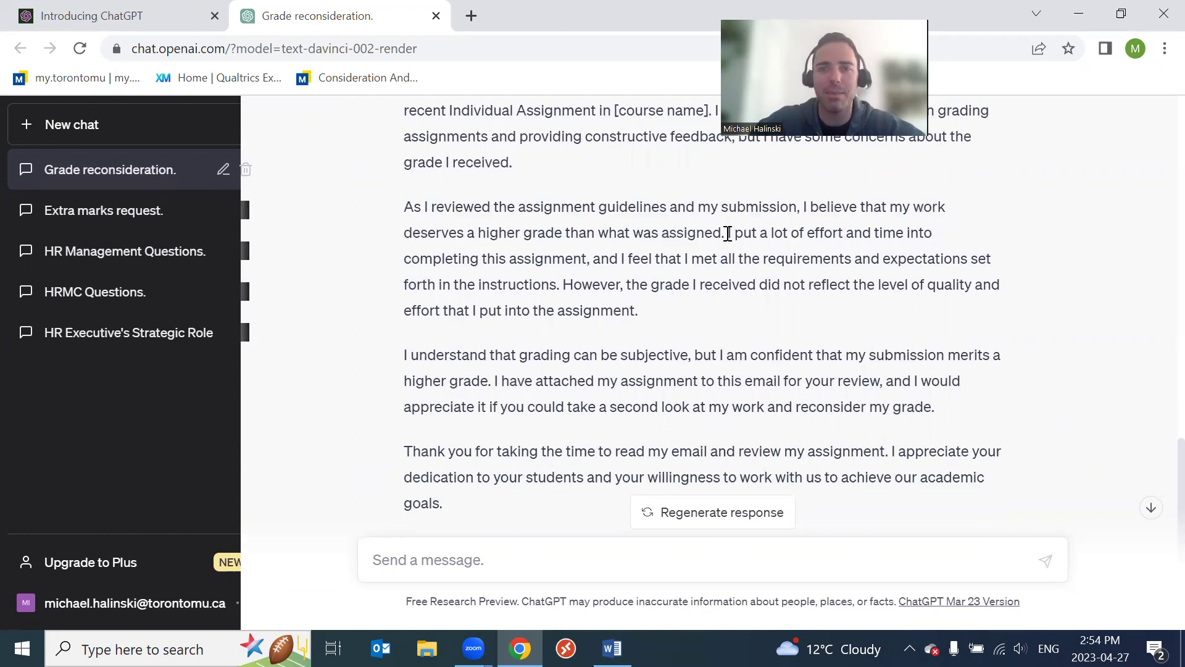
{"action": "left_click_drag", "start_coordinate": [728, 233], "coordinate": [557, 310]}
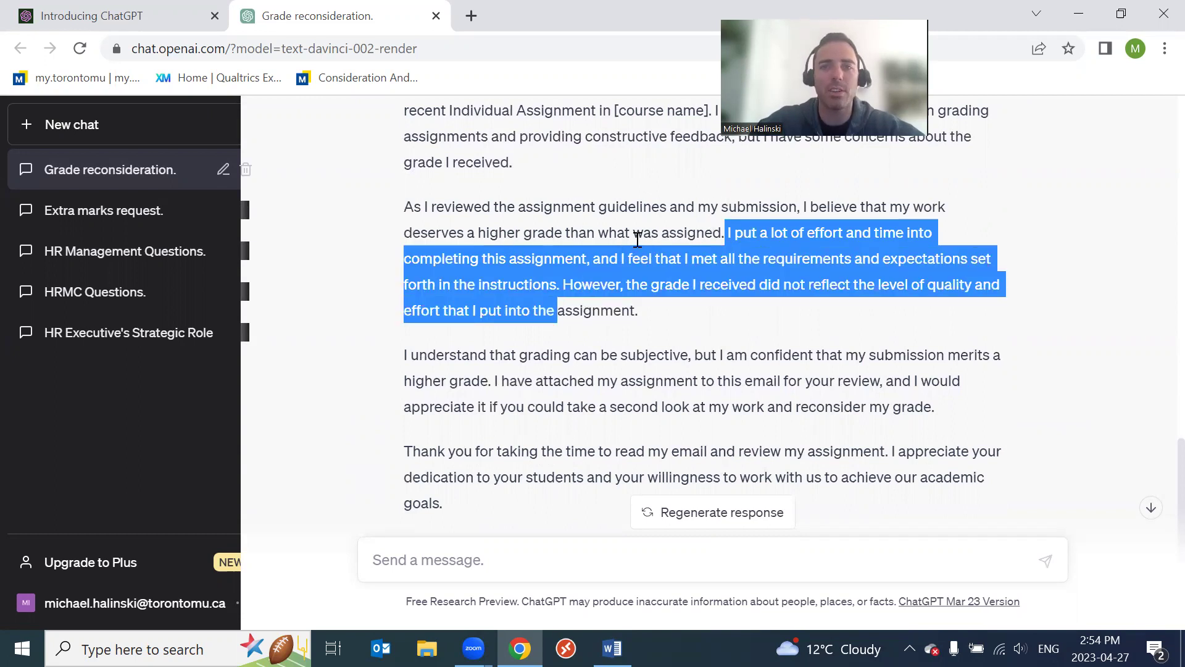
{"action": "left_click", "coordinate": [723, 231]}
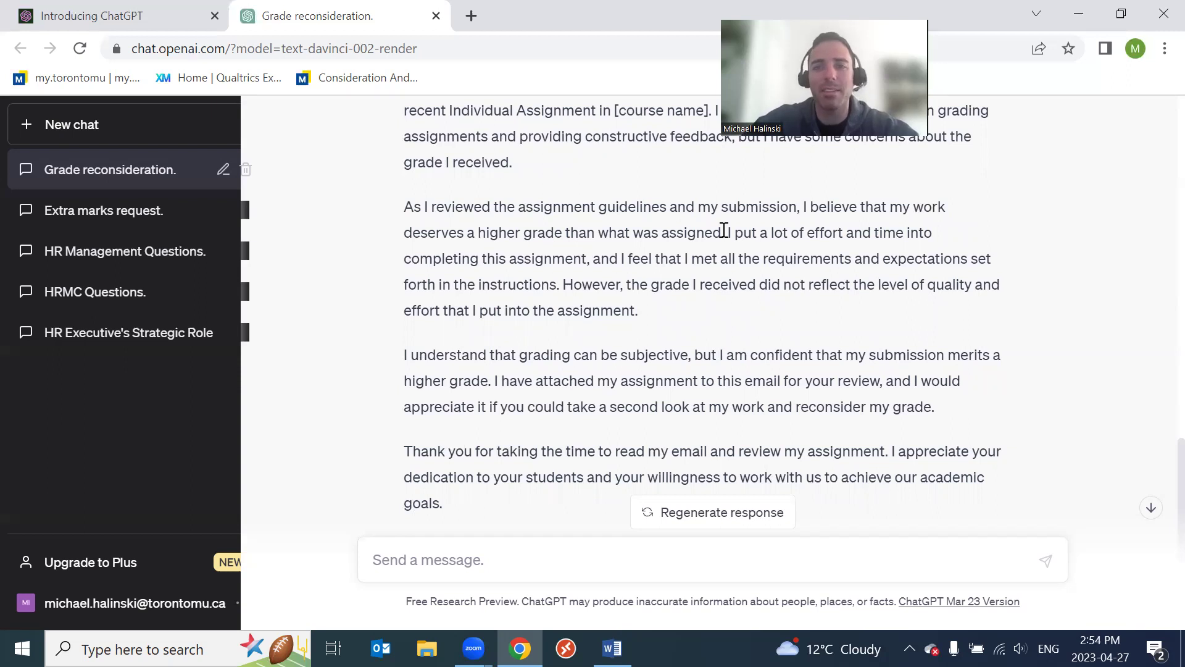
{"action": "scroll", "coordinate": [724, 230], "scroll_direction": "up", "scroll_amount": 2}
{"action": "scroll", "coordinate": [725, 230], "scroll_direction": "down", "scroll_amount": 2}
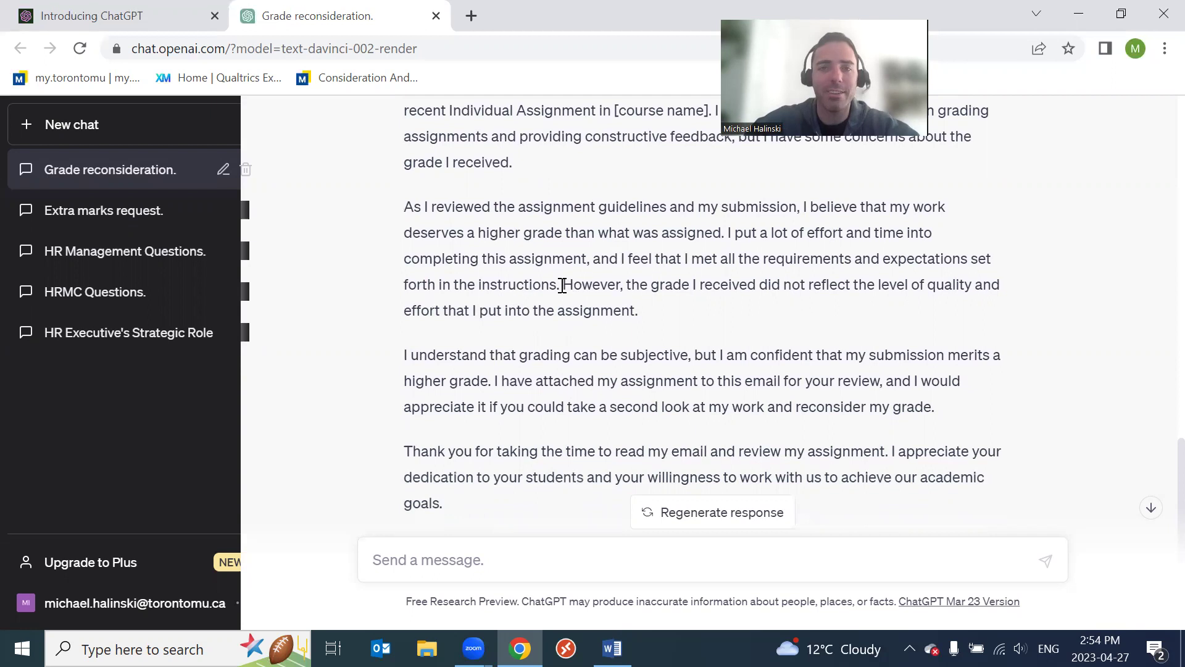
{"action": "left_click_drag", "start_coordinate": [563, 284], "coordinate": [581, 286]}
{"action": "left_click", "coordinate": [562, 303]}
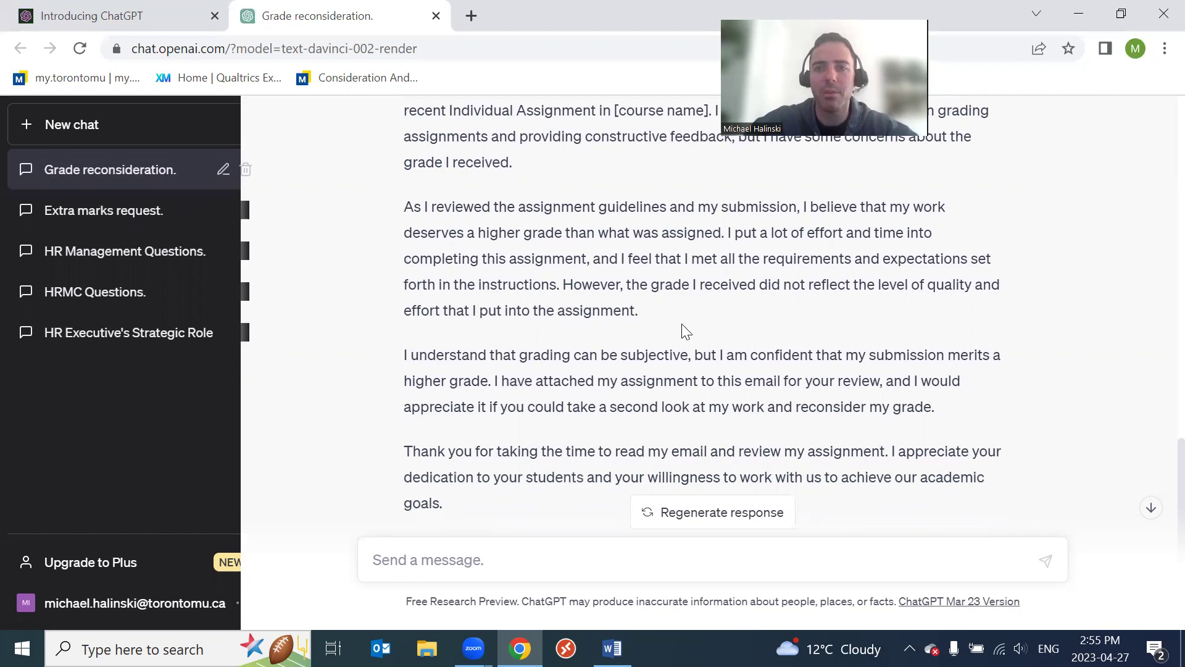
{"action": "left_click_drag", "start_coordinate": [640, 312], "coordinate": [563, 285]}
{"action": "left_click", "coordinate": [702, 337]}
{"action": "left_click_drag", "start_coordinate": [529, 233], "coordinate": [640, 312]}
{"action": "left_click", "coordinate": [642, 316]}
{"action": "scroll", "coordinate": [379, 318], "scroll_direction": "down", "scroll_amount": 1}
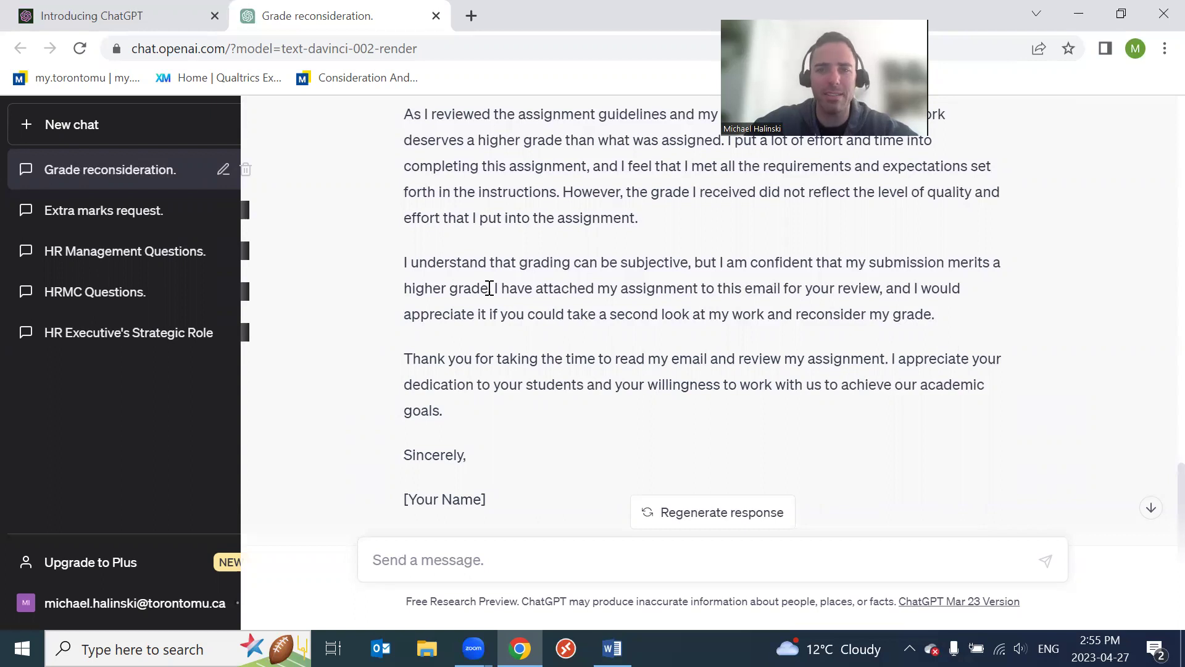
{"action": "left_click_drag", "start_coordinate": [489, 285], "coordinate": [729, 260]}
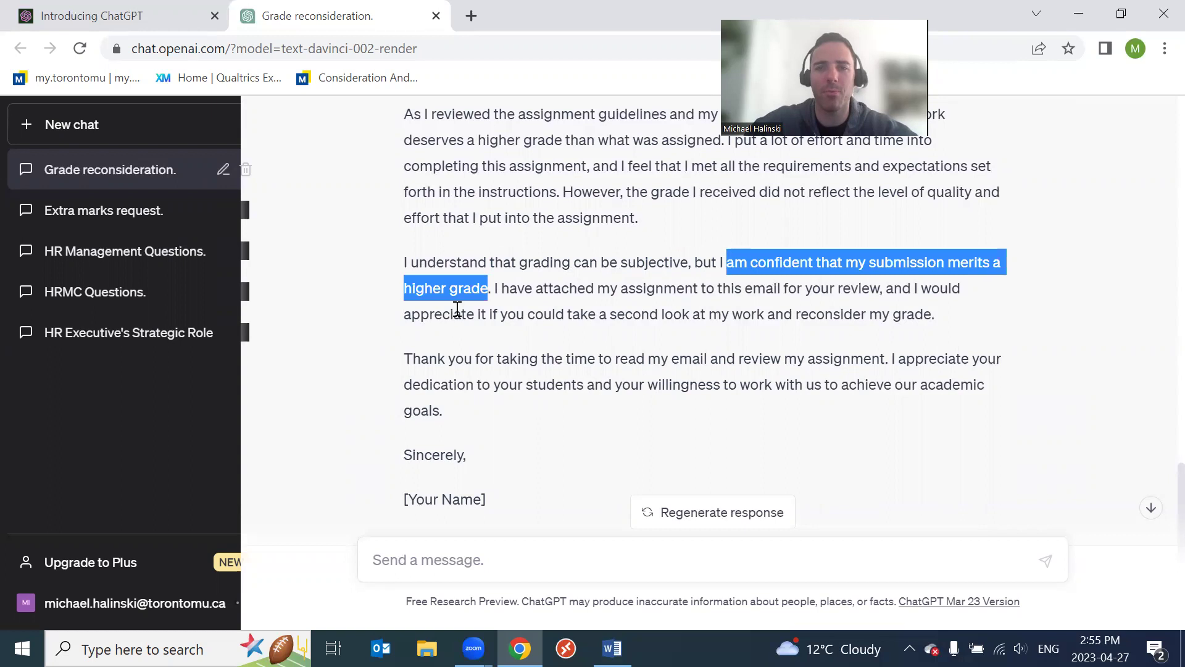
{"action": "left_click", "coordinate": [772, 289]}
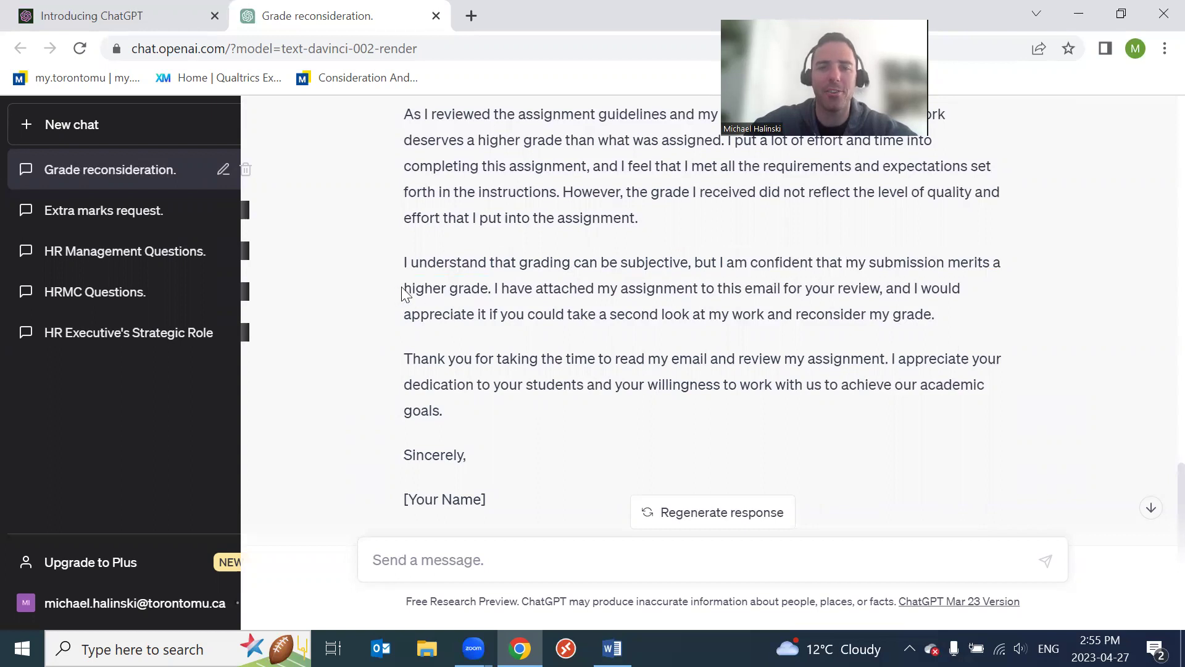
{"action": "left_click_drag", "start_coordinate": [412, 288], "coordinate": [488, 289]}
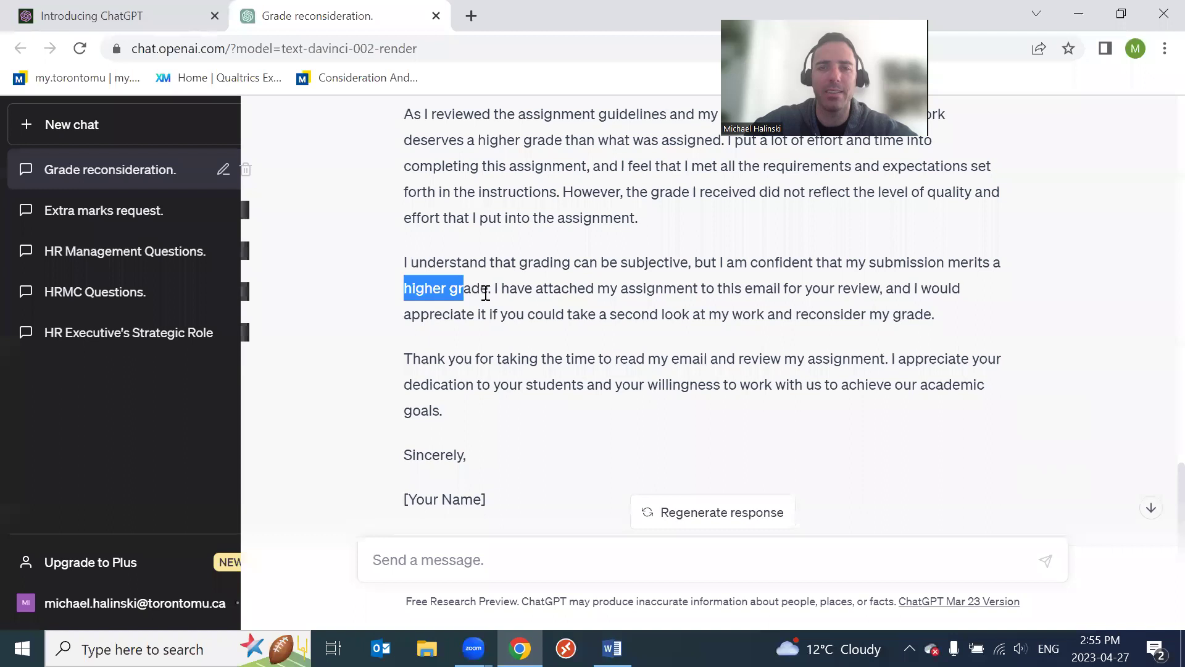
{"action": "left_click", "coordinate": [407, 319]}
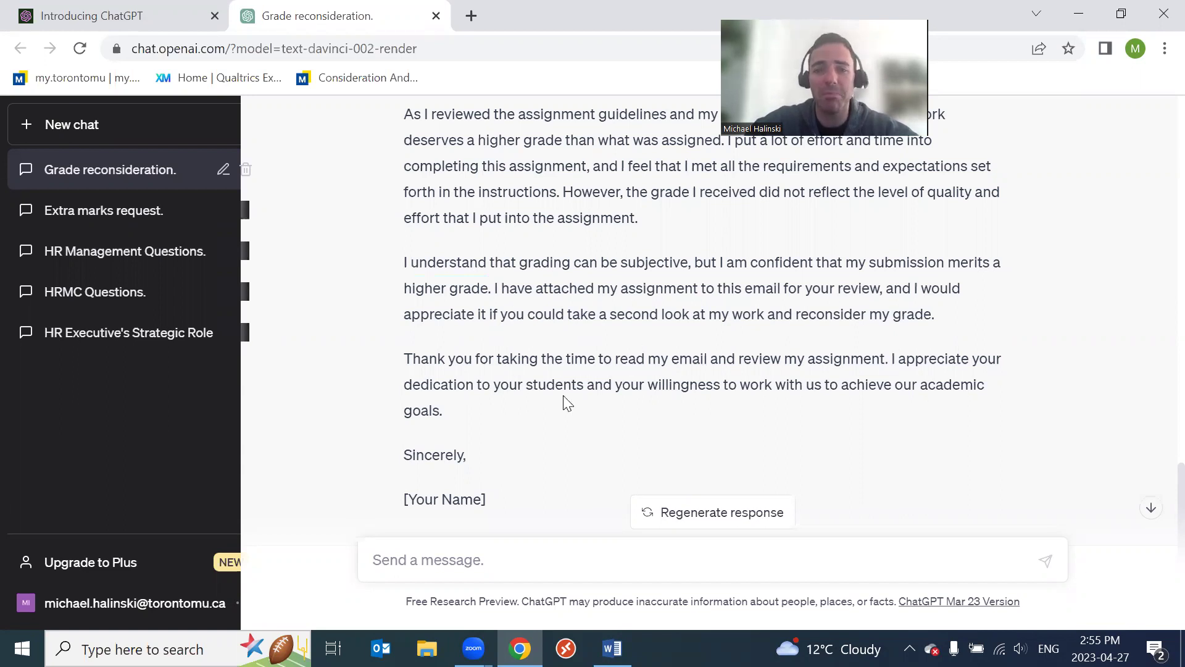
{"action": "scroll", "coordinate": [567, 402], "scroll_direction": "down", "scroll_amount": 2}
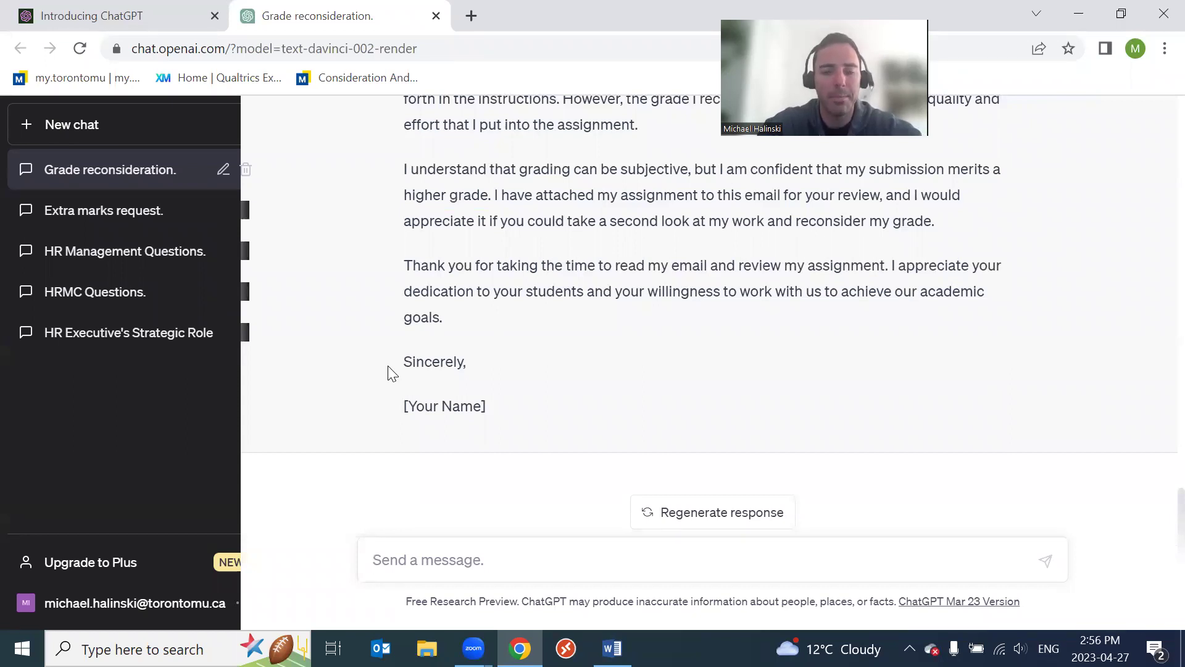
- Request a persuasive email asking the professor for extra marks on Assignment B, and send it
{"action": "type", "text": "I w"}
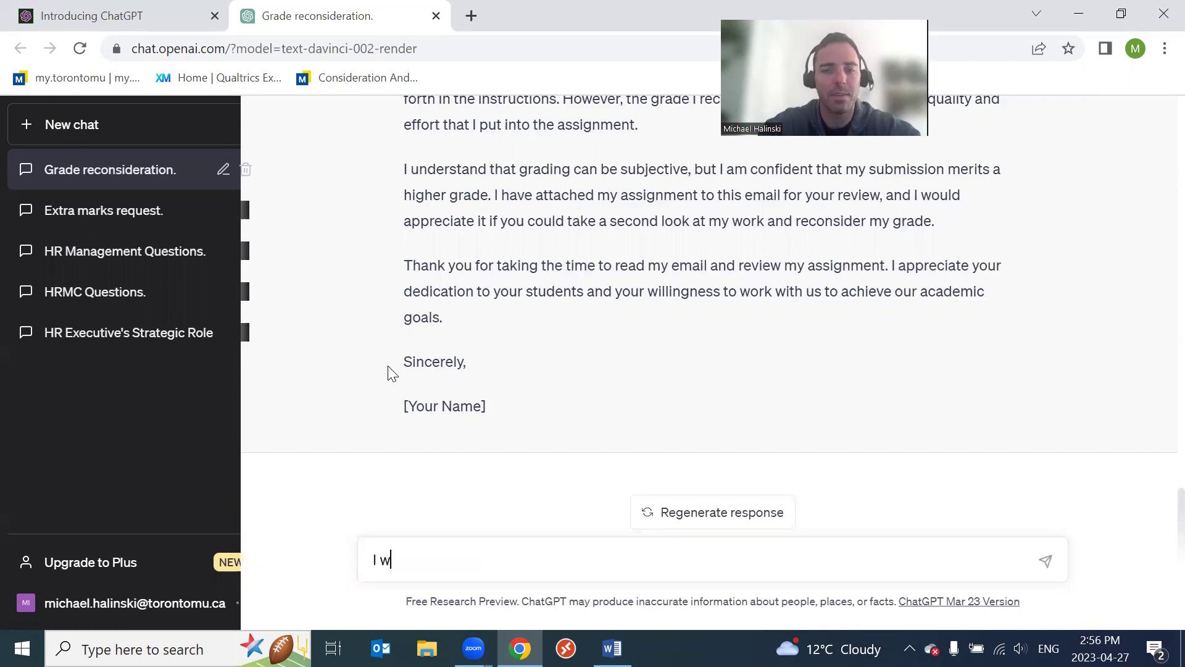
{"action": "type", "text": "ould like to email my professor to ask for extra marks on an assignment. Can you "}
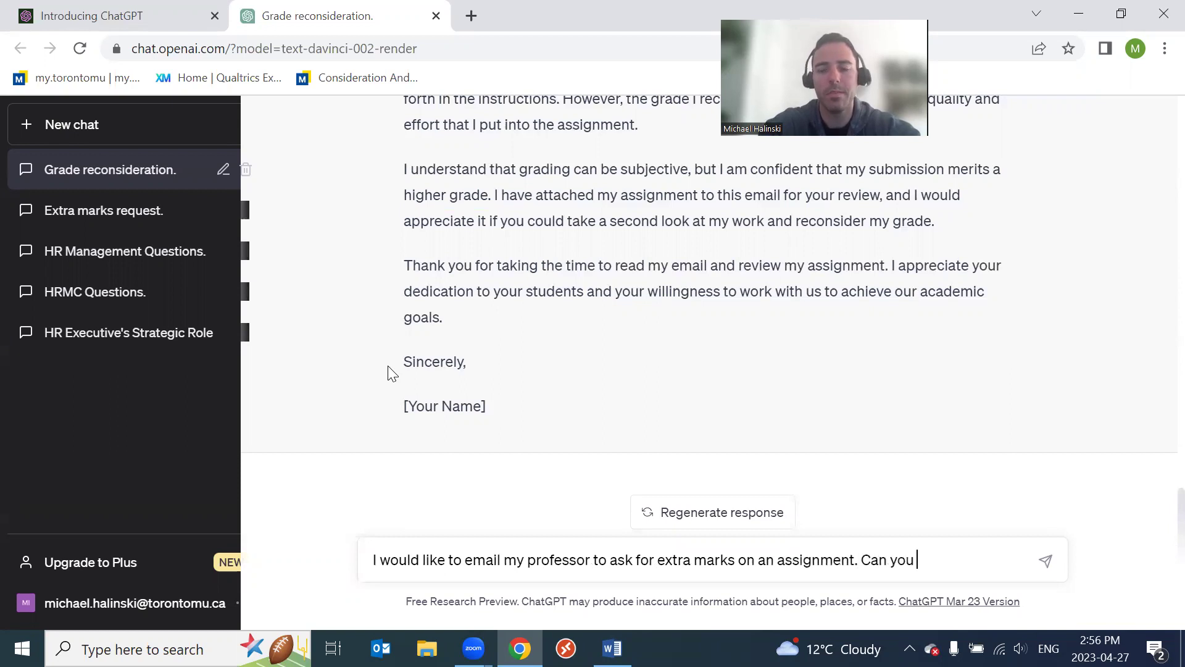
{"action": "type", "text": "help me craft an email"}
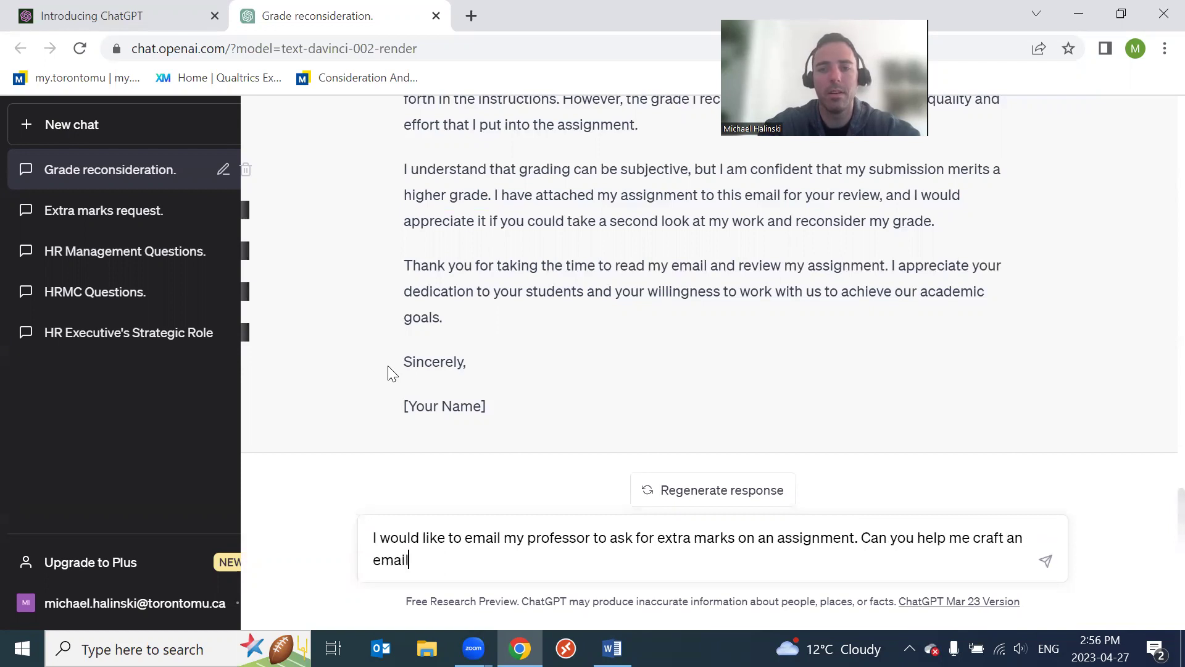
{"action": "type", "text": " to Professor Halinsk"}
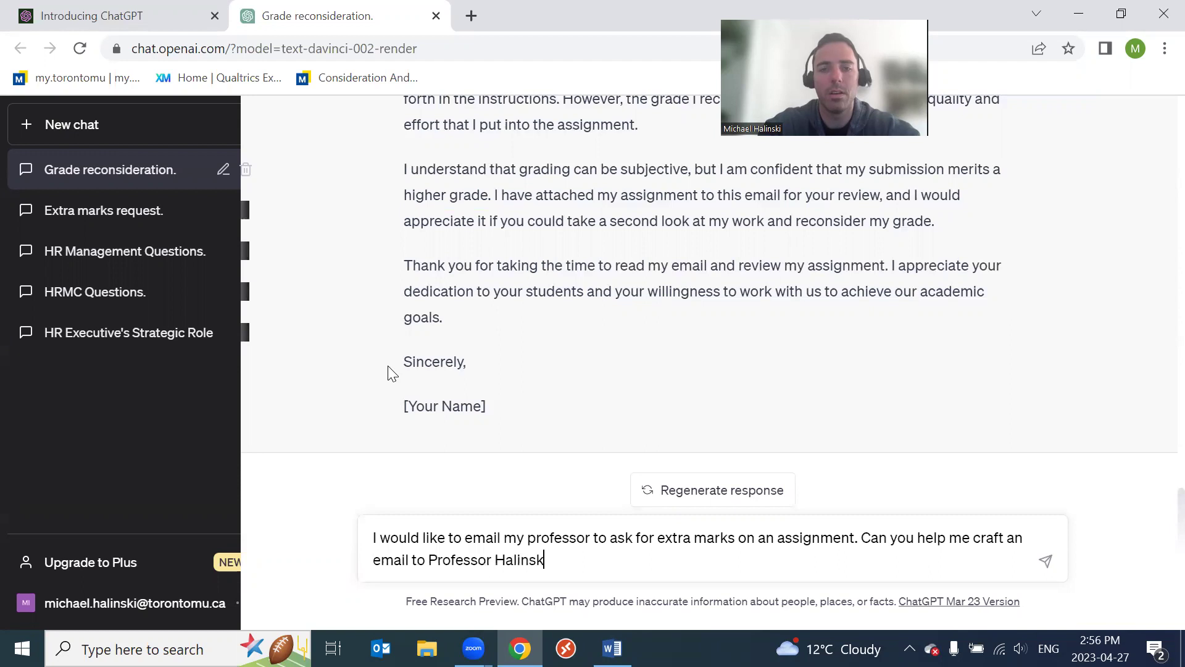
{"action": "type", "text": "i to ask"}
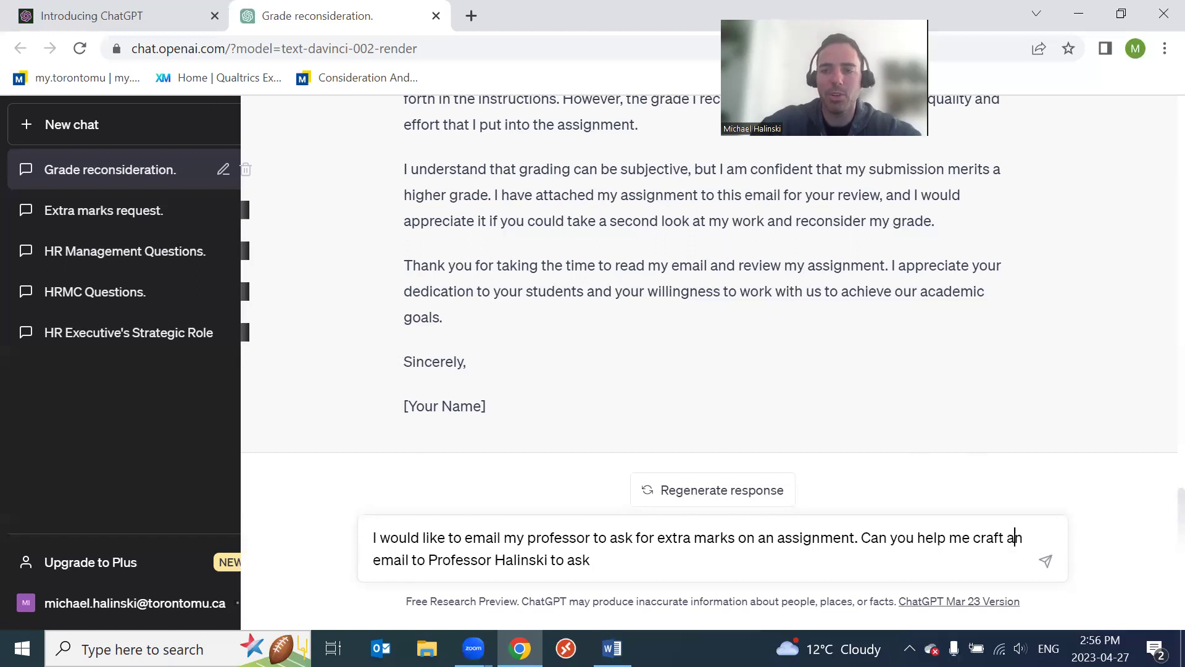
{"action": "left_click_drag", "start_coordinate": [1016, 539], "coordinate": [1023, 539]}
{"action": "key", "text": "BackSpace"}
{"action": "type", "text": "persuasive"}
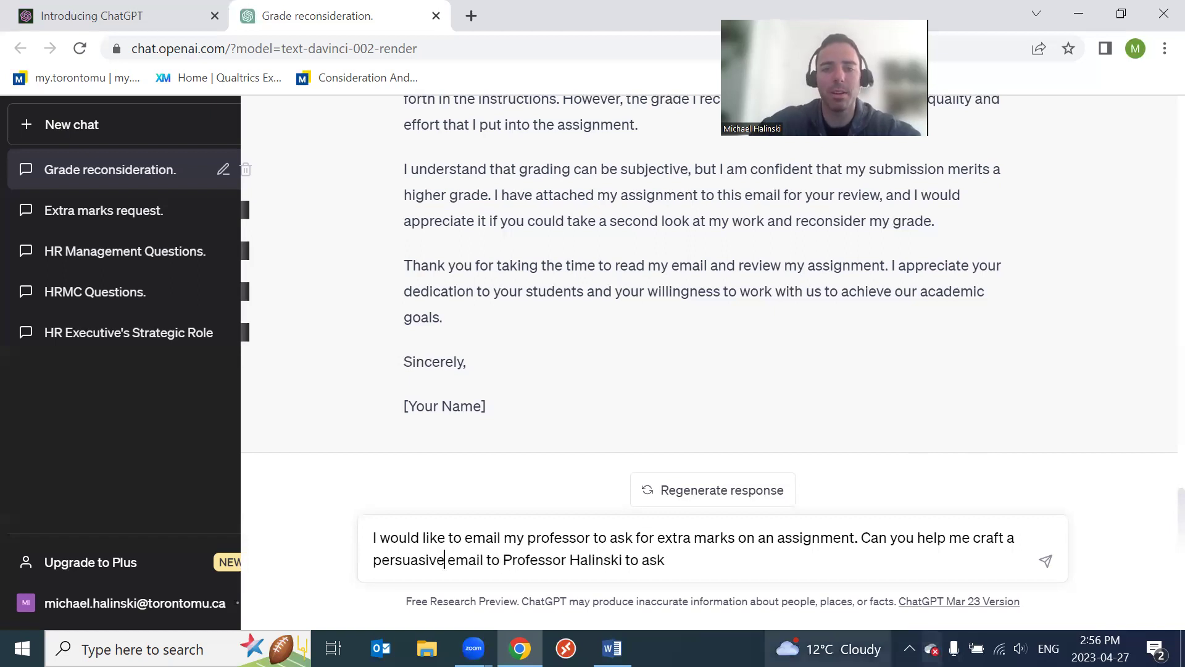
{"action": "left_click", "coordinate": [691, 560]}
{"action": "type", "text": "for ex"}
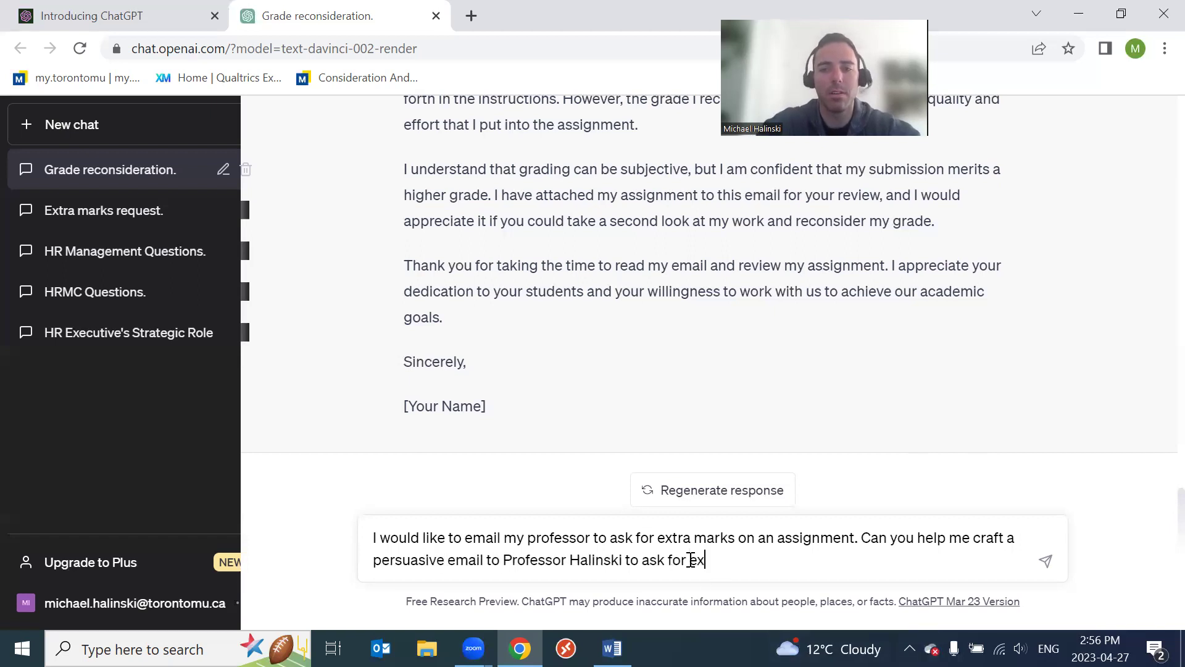
{"action": "type", "text": "tra marks on Assignment "}
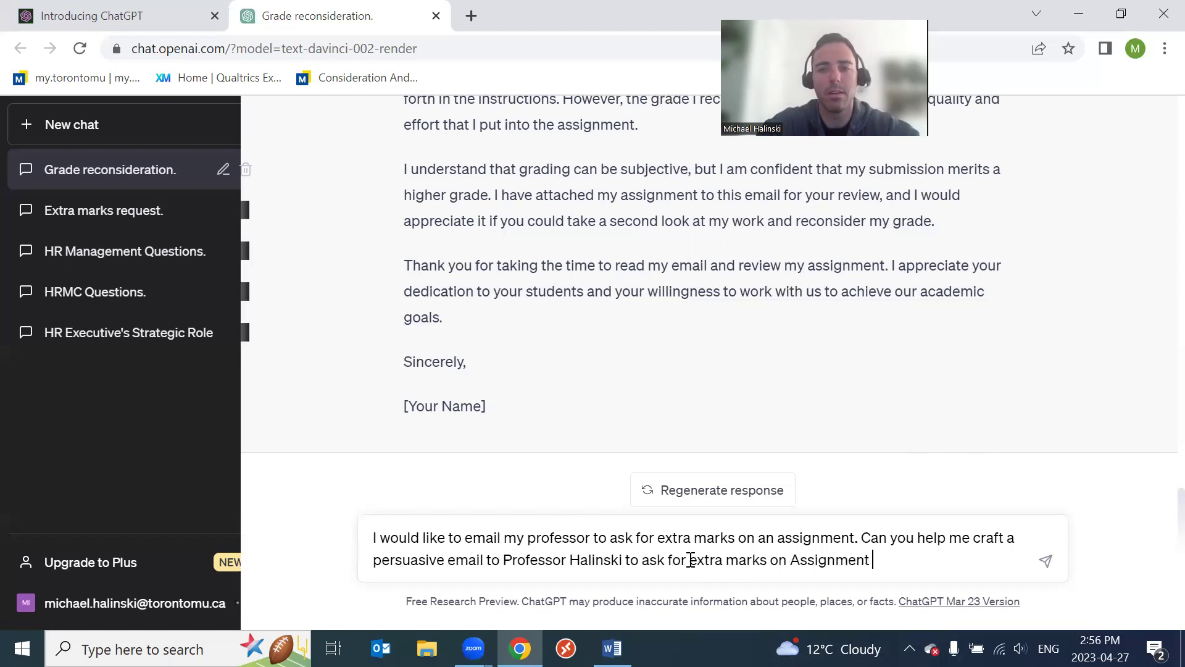
{"action": "type", "text": "B"}
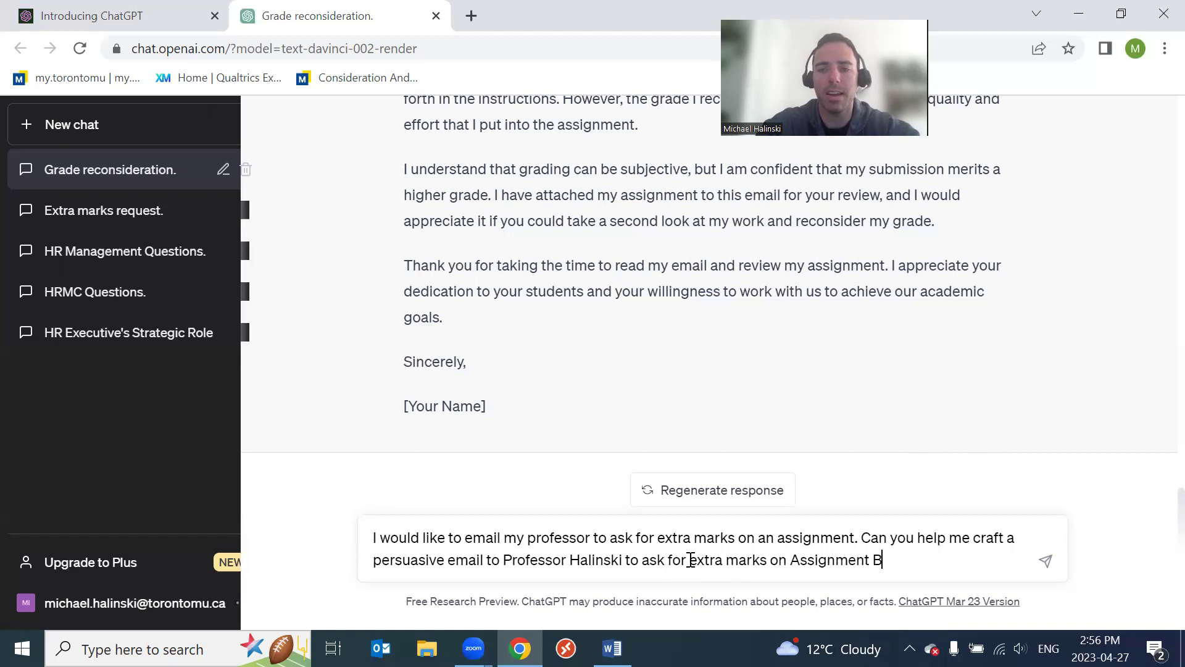
{"action": "type", "text": "?"}
{"action": "key", "text": "BackSpace"}
{"action": "type", "text": "?"}
{"action": "key", "text": "Return"}
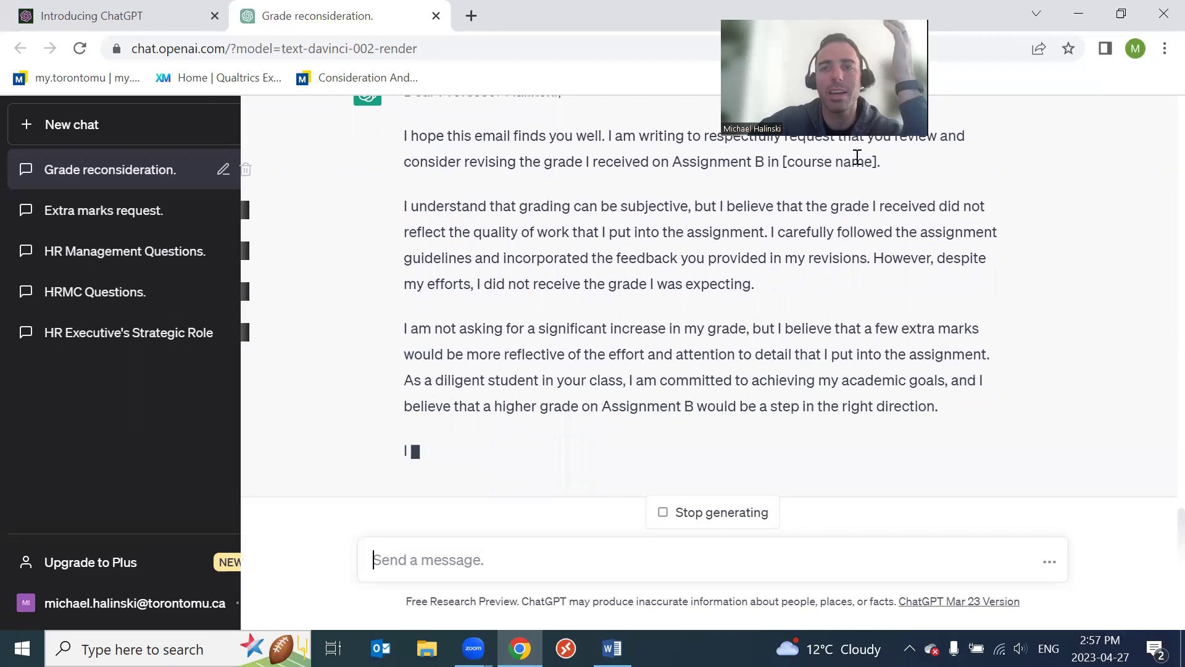
- Read the finished Assignment B email, highlighting the expected-grade, grade-increase, attention-to-detail and diligent-student passages
{"action": "scroll", "coordinate": [409, 263], "scroll_direction": "up", "scroll_amount": 2}
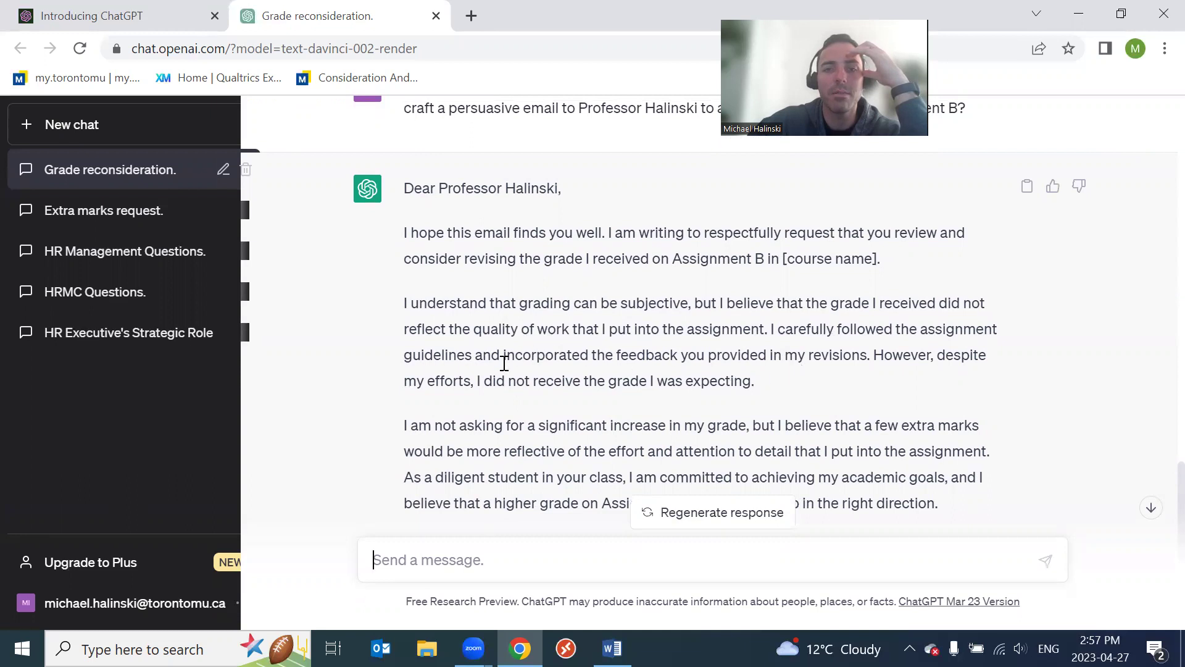
{"action": "left_click_drag", "start_coordinate": [612, 380], "coordinate": [763, 389]}
{"action": "left_click", "coordinate": [763, 389]}
{"action": "left_click_drag", "start_coordinate": [763, 328], "coordinate": [775, 329]}
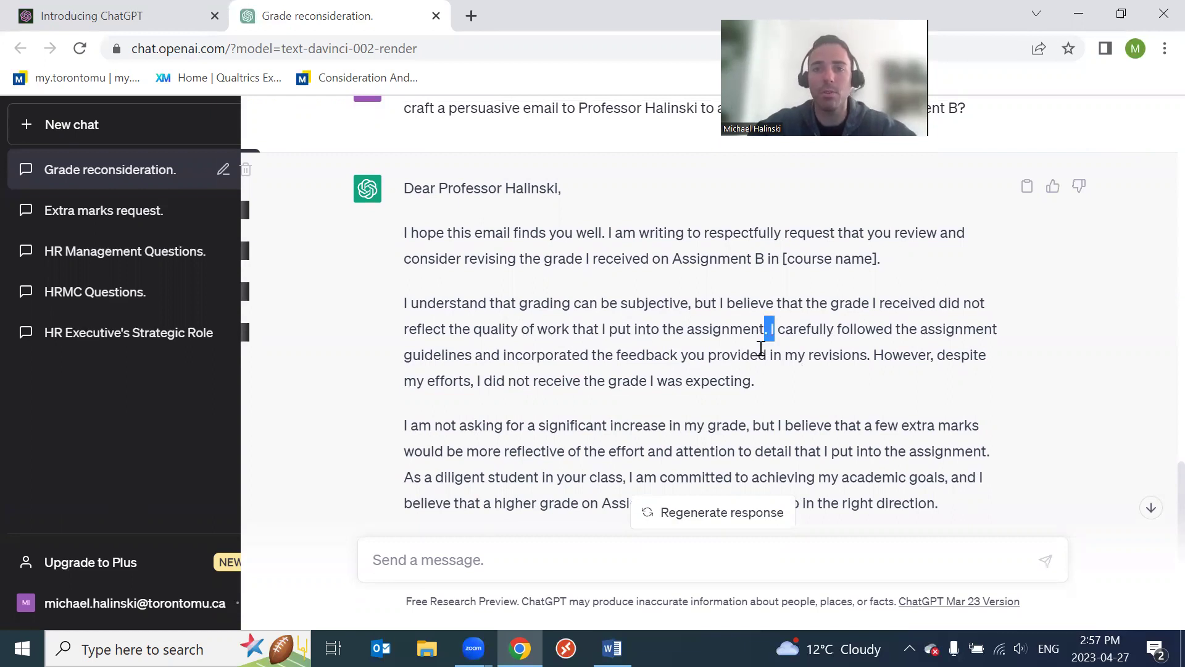
{"action": "scroll", "coordinate": [452, 303], "scroll_direction": "down", "scroll_amount": 1}
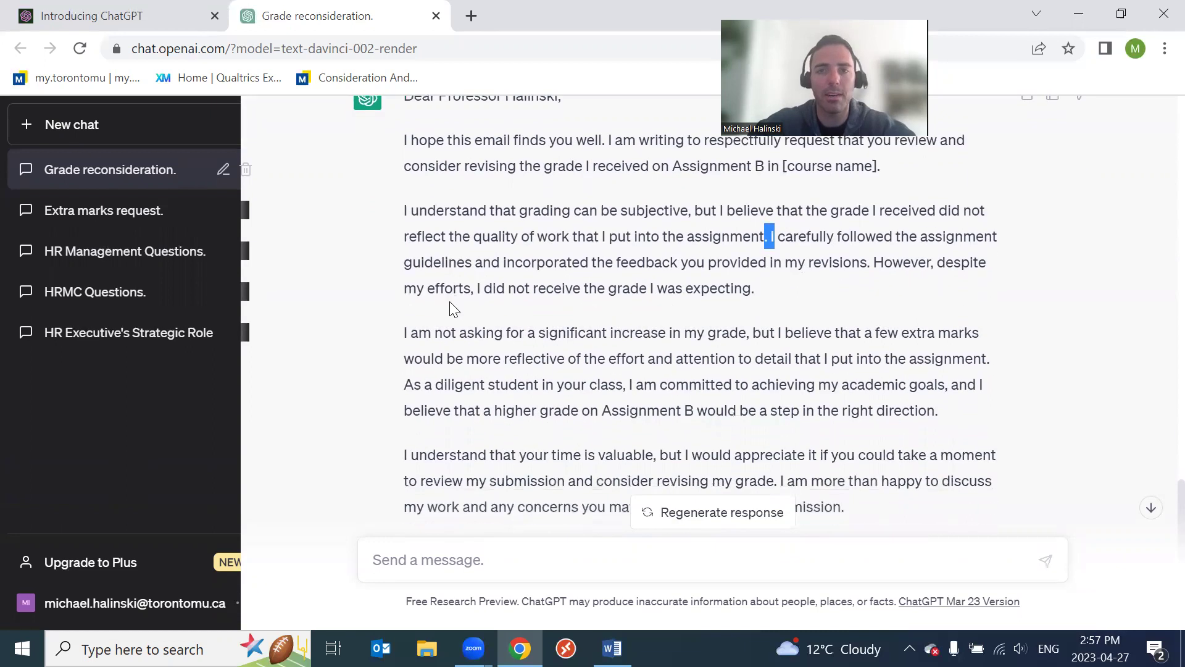
{"action": "scroll", "coordinate": [450, 301], "scroll_direction": "down", "scroll_amount": 1}
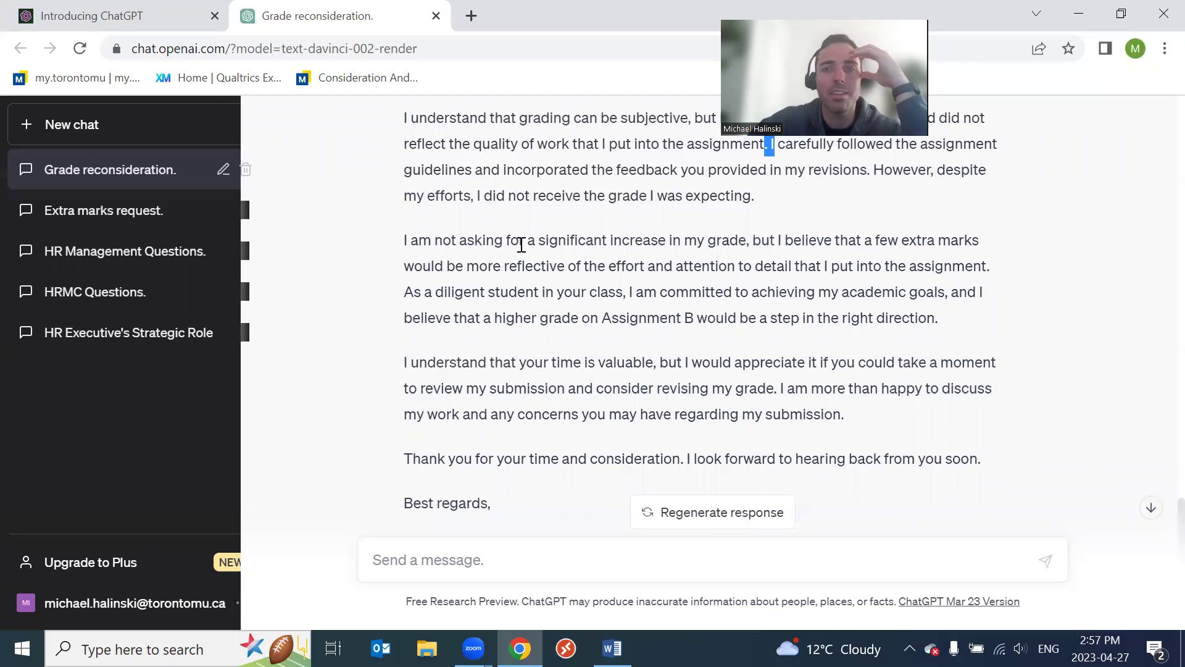
{"action": "left_click_drag", "start_coordinate": [529, 241], "coordinate": [740, 241]}
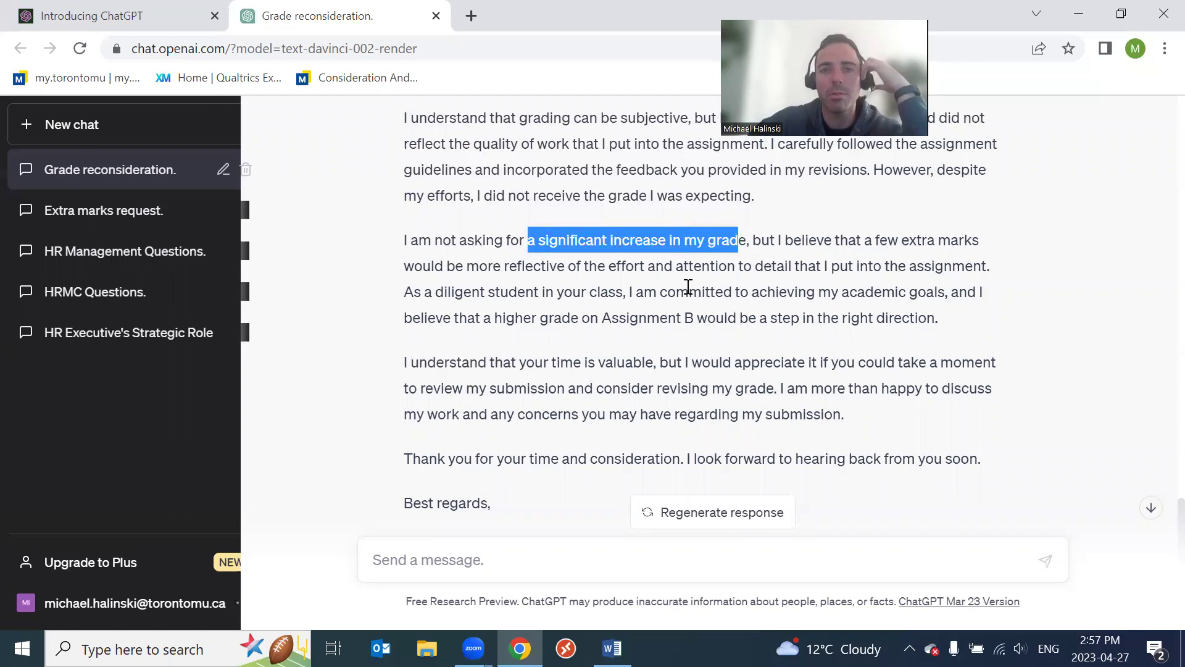
{"action": "left_click_drag", "start_coordinate": [589, 268], "coordinate": [785, 266]}
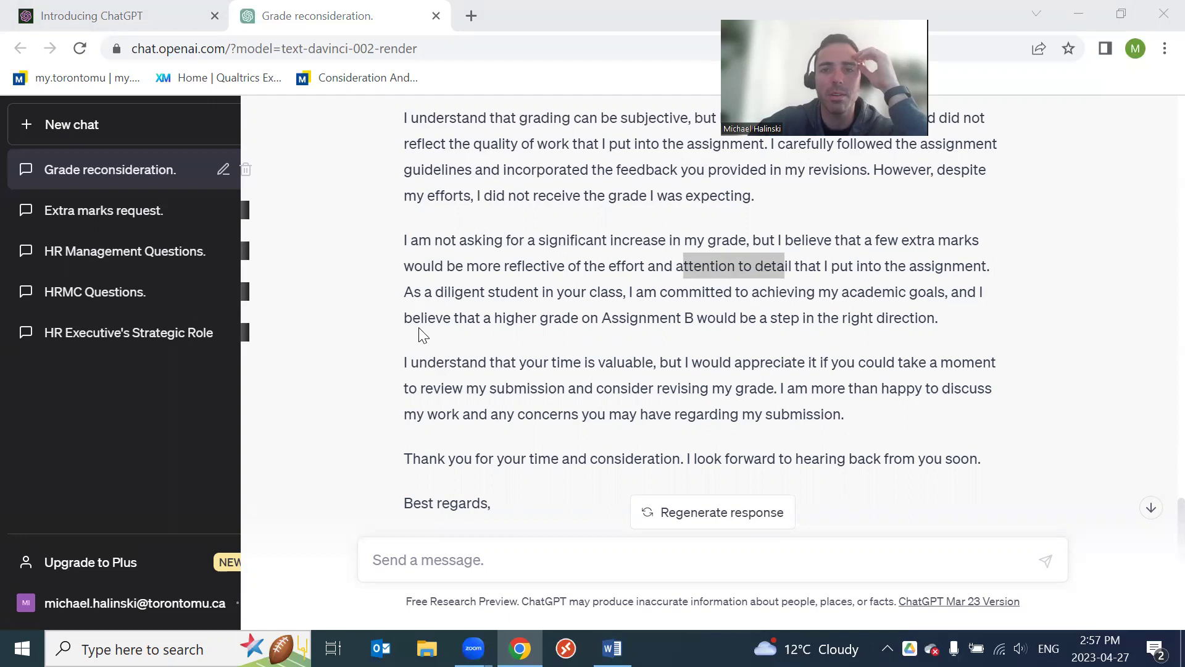
{"action": "left_click_drag", "start_coordinate": [938, 318], "coordinate": [410, 302]}
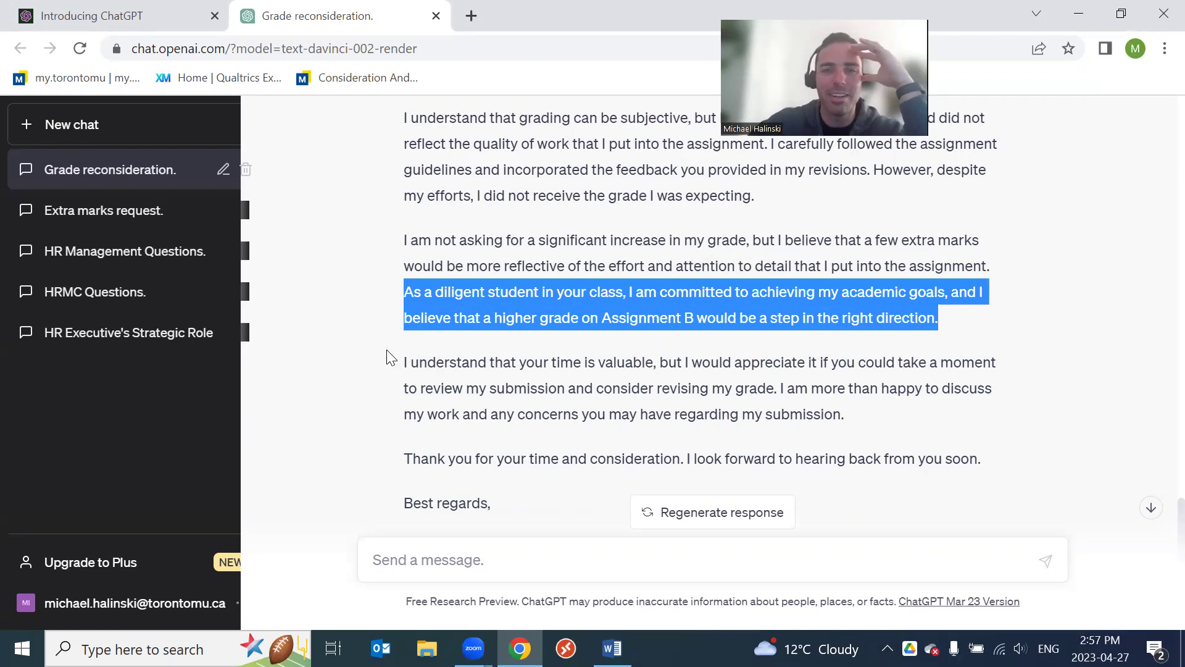
{"action": "scroll", "coordinate": [383, 340], "scroll_direction": "down", "scroll_amount": 2}
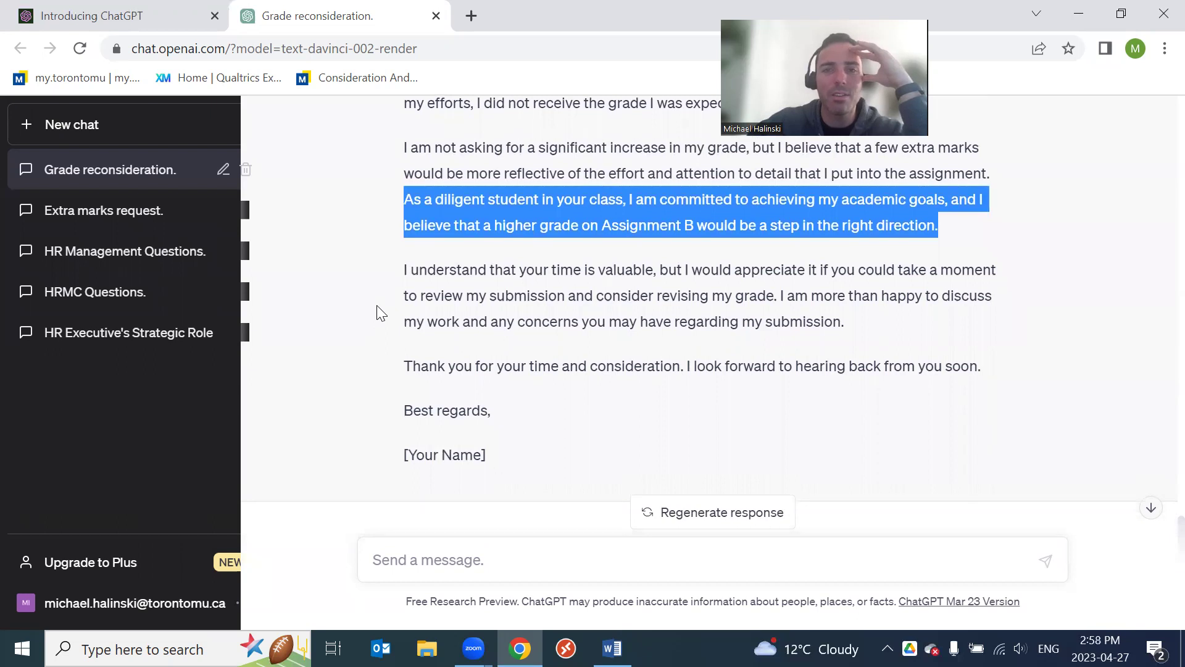
{"action": "left_click", "coordinate": [381, 313]}
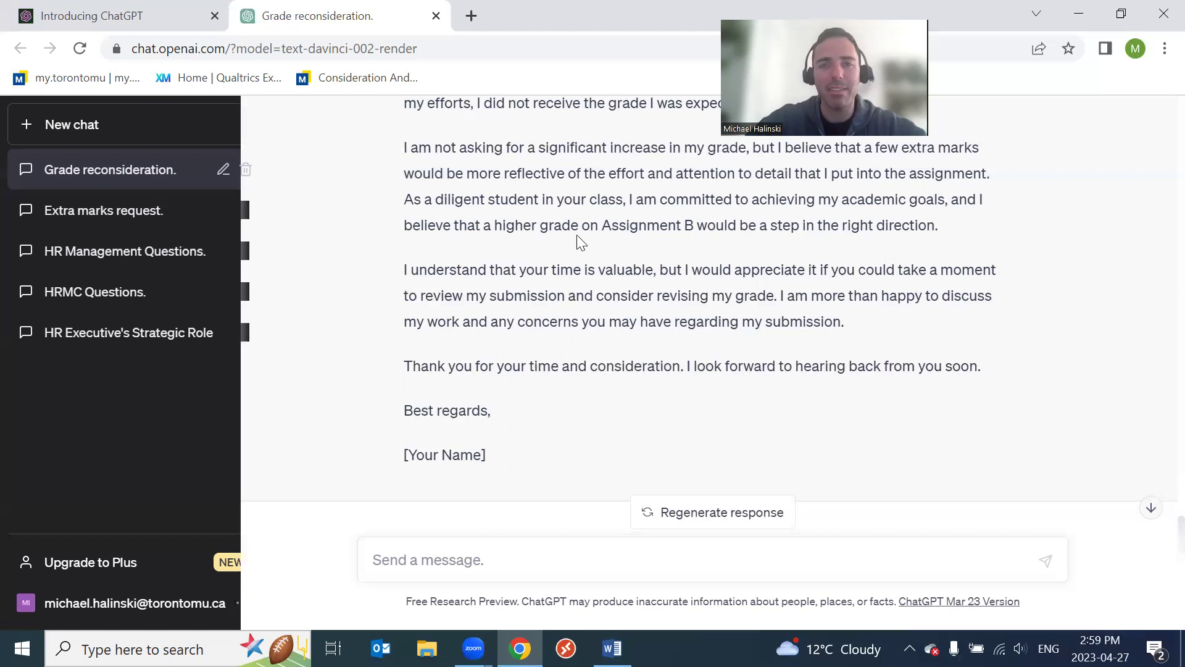
{"action": "scroll", "coordinate": [529, 295], "scroll_direction": "up", "scroll_amount": 2}
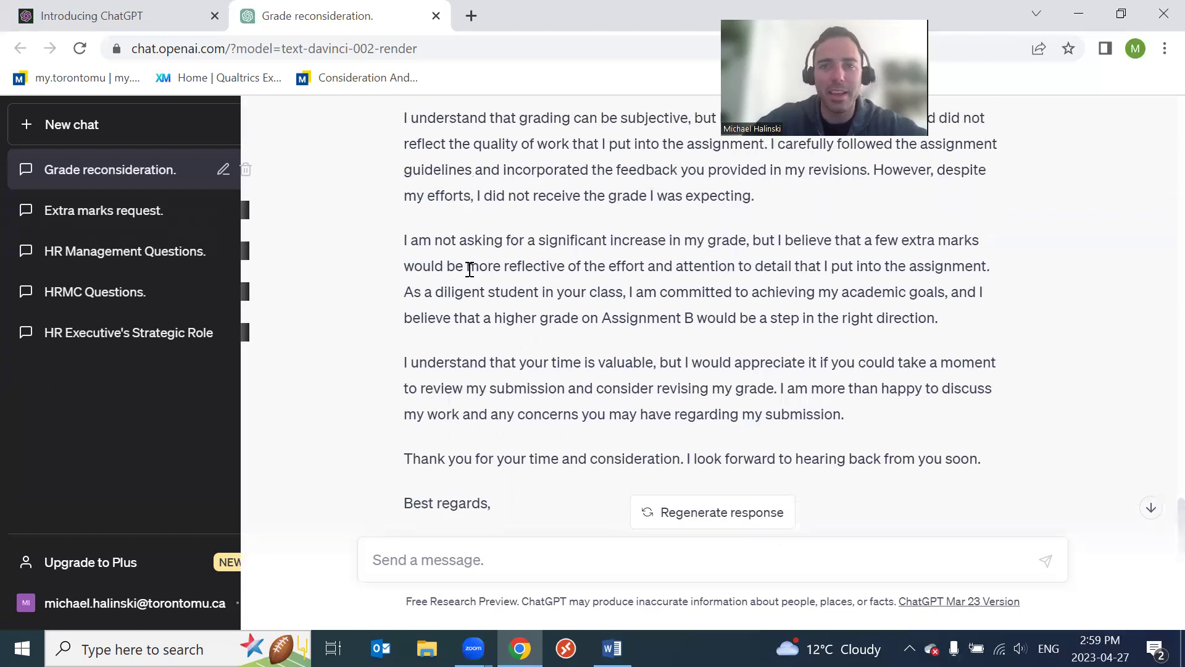
{"action": "left_click_drag", "start_coordinate": [488, 266], "coordinate": [744, 268]}
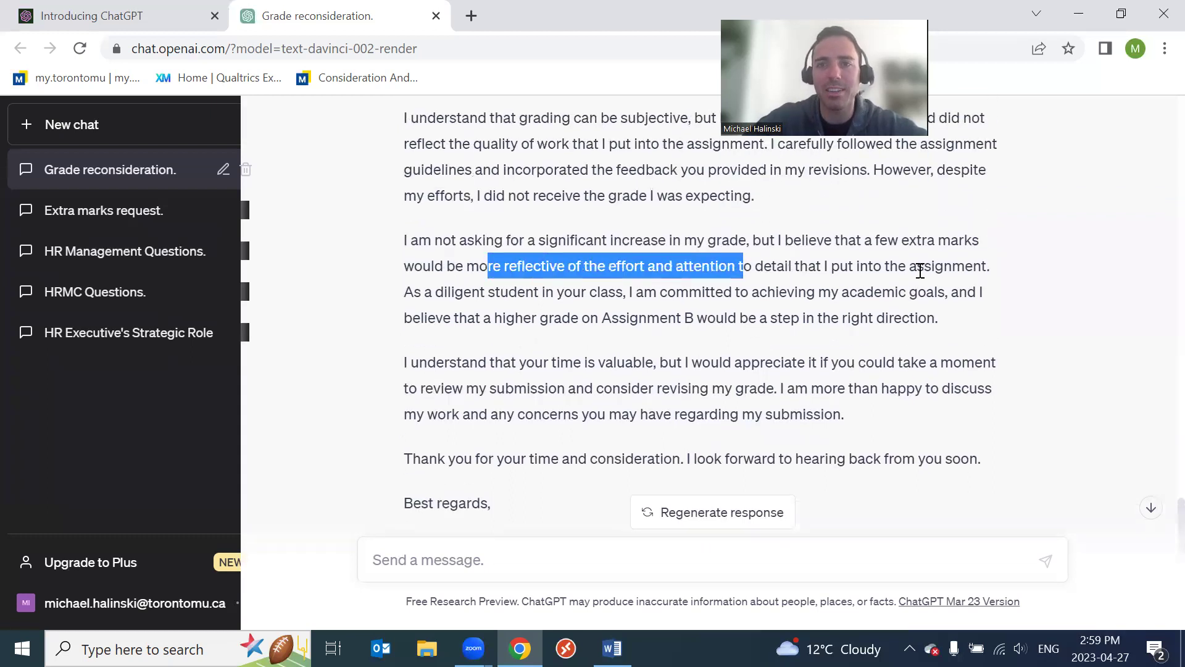
{"action": "left_click_drag", "start_coordinate": [723, 297], "coordinate": [949, 298]}
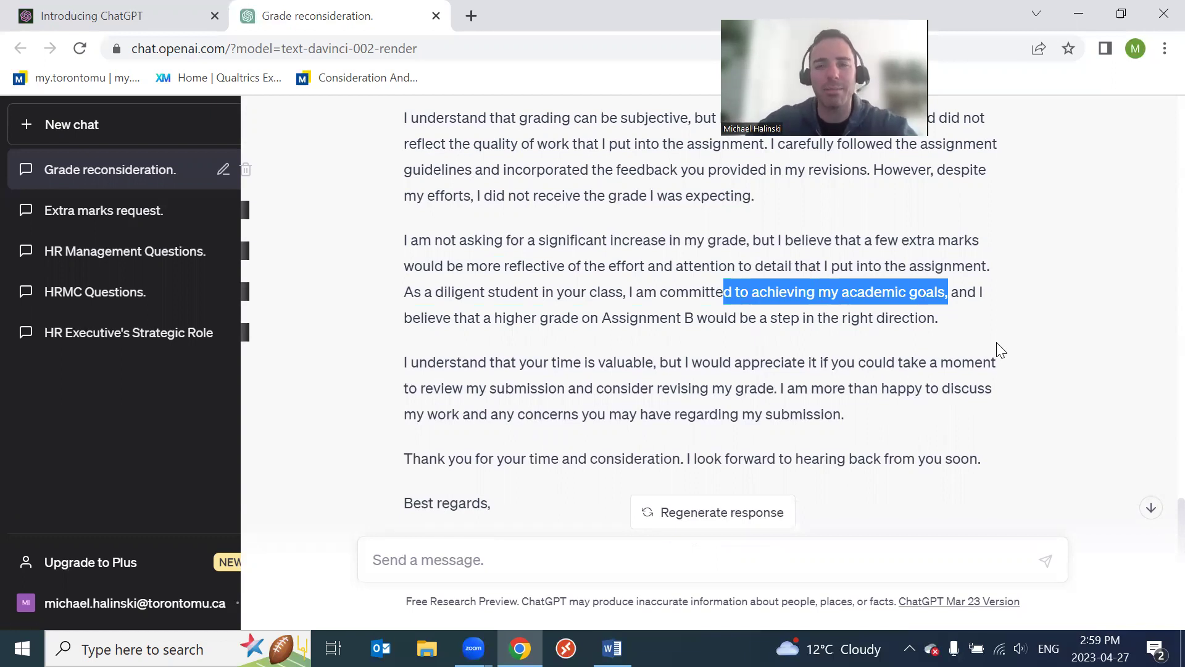
{"action": "left_click", "coordinate": [1003, 327]}
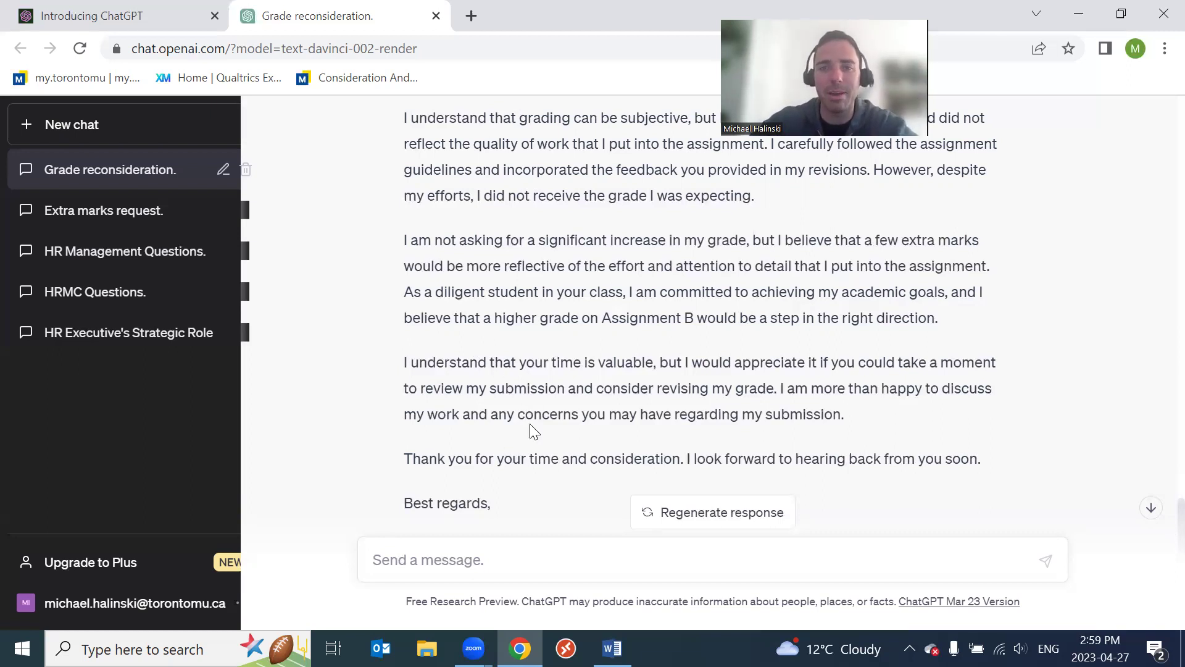
{"action": "scroll", "coordinate": [534, 432], "scroll_direction": "up", "scroll_amount": 1}
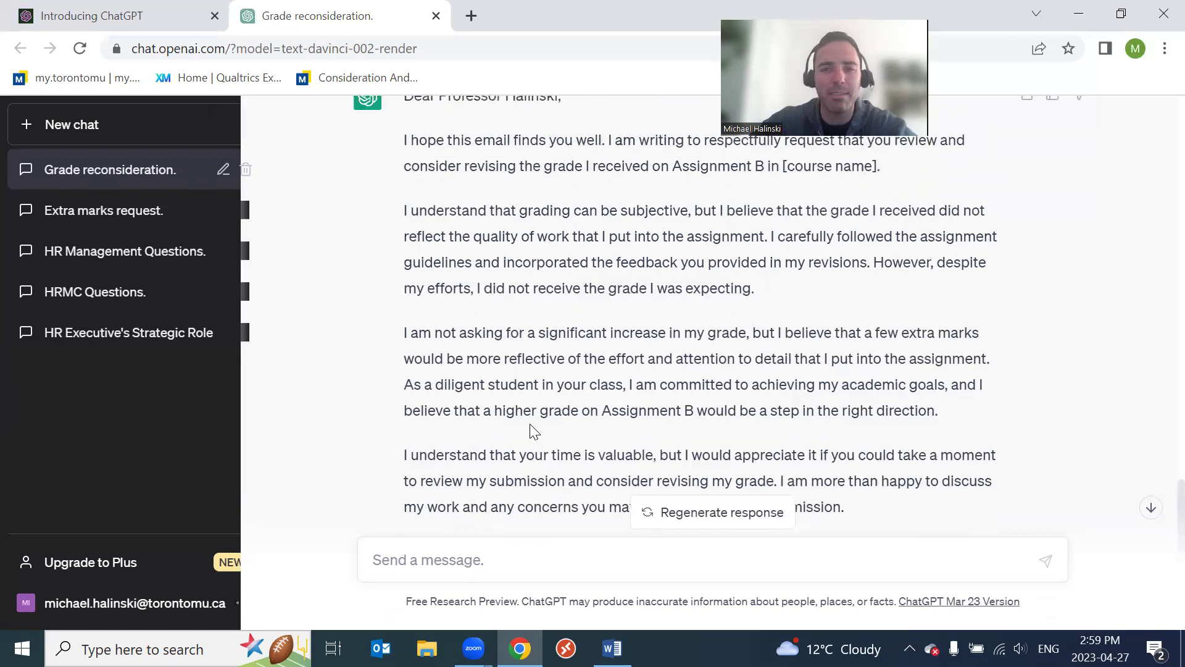
{"action": "scroll", "coordinate": [534, 432], "scroll_direction": "down", "scroll_amount": 1}
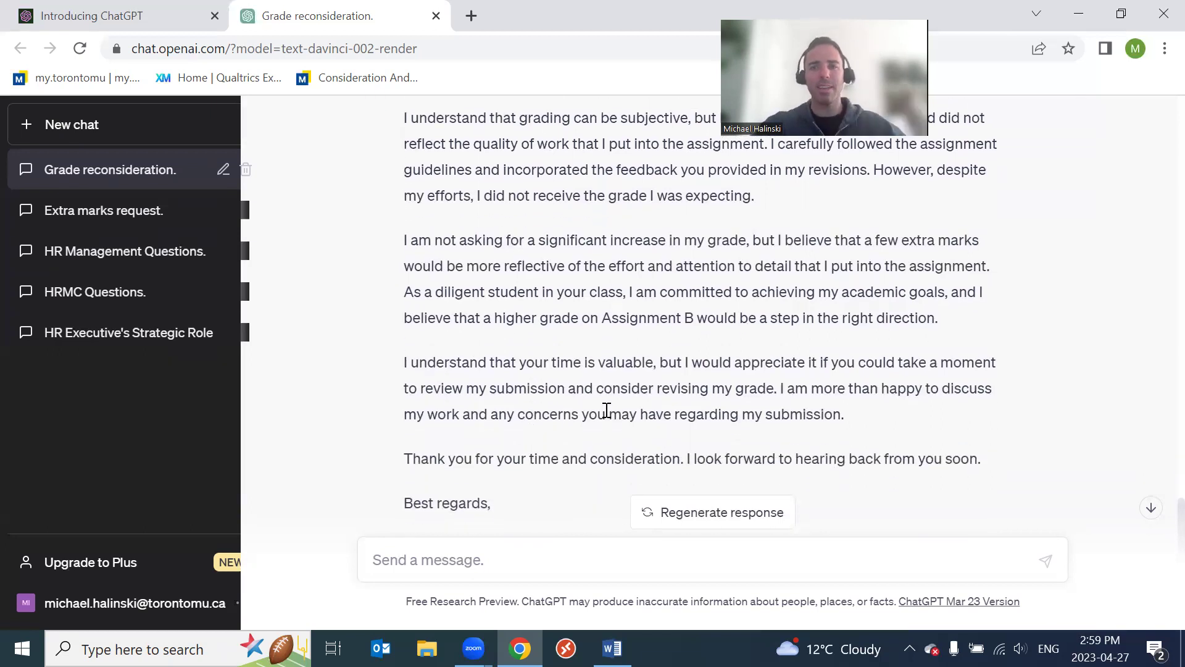